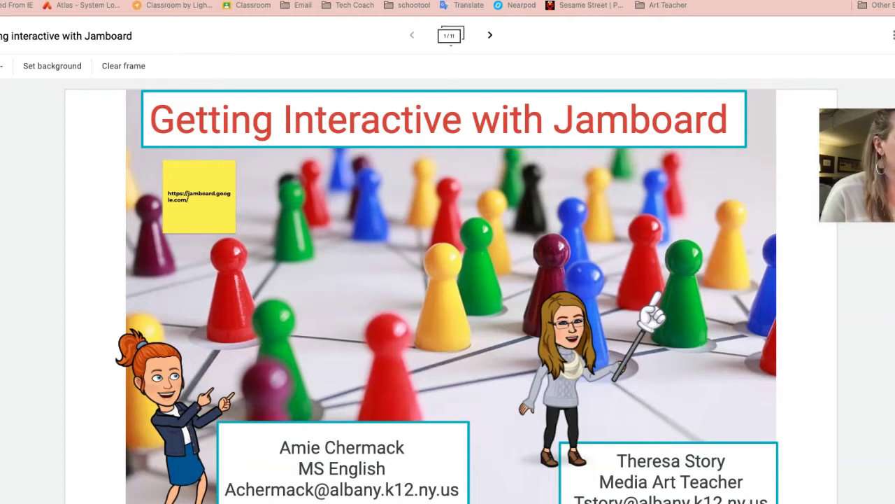
Open jamboard.google.com in a new browser tab, preview the Gallery Walk_Typechallenge board and return to the board list.
key(ctrl+t)
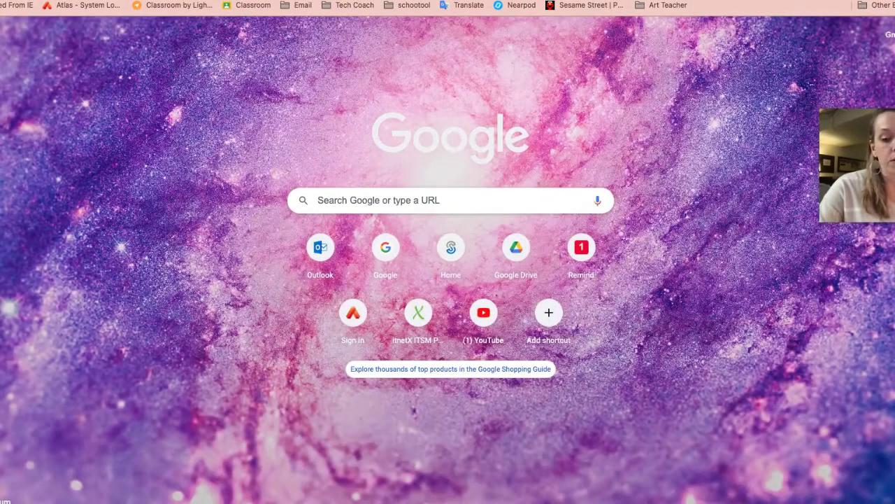
text(j)
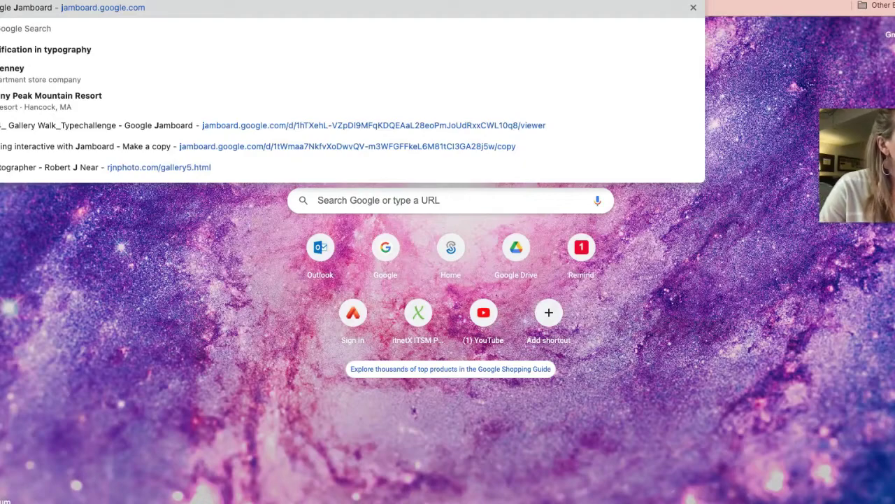
key(Return)
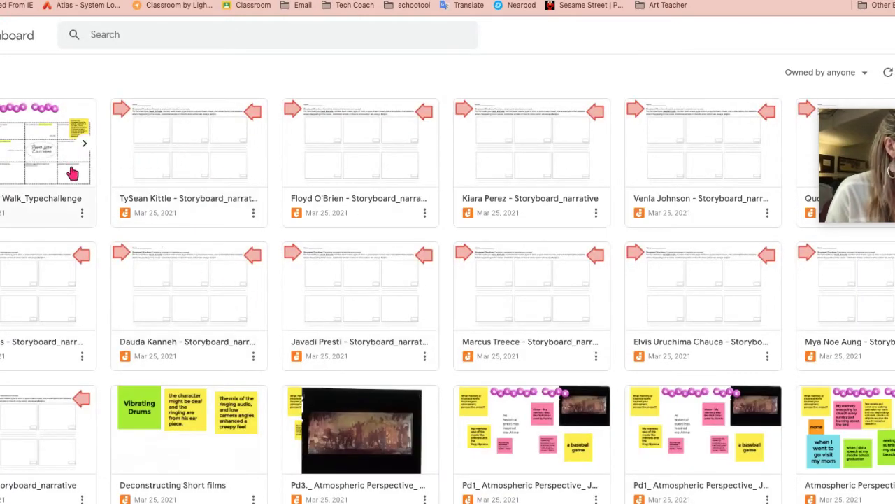
click(46, 184)
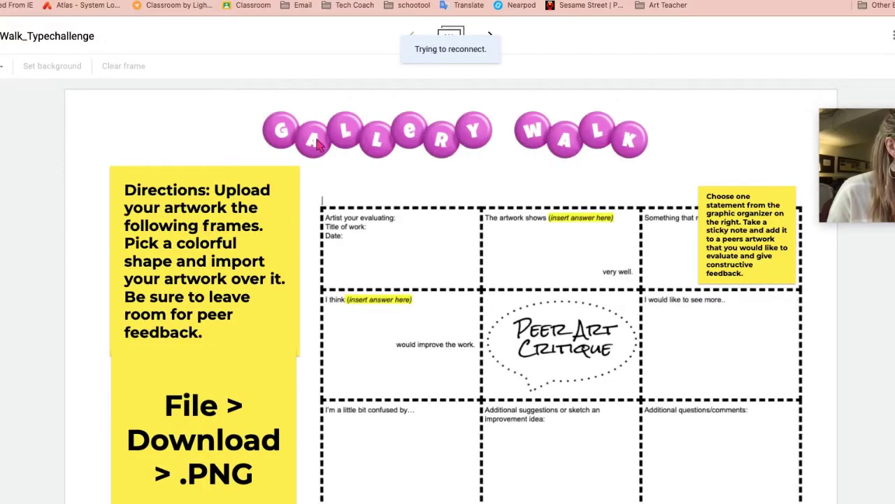
key(alt+Left)
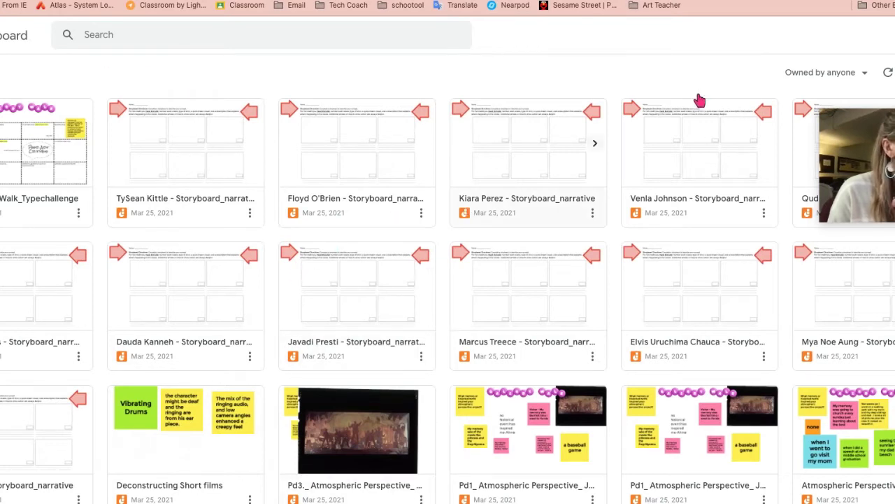
Filter the board list to show only boards not owned by me.
click(797, 72)
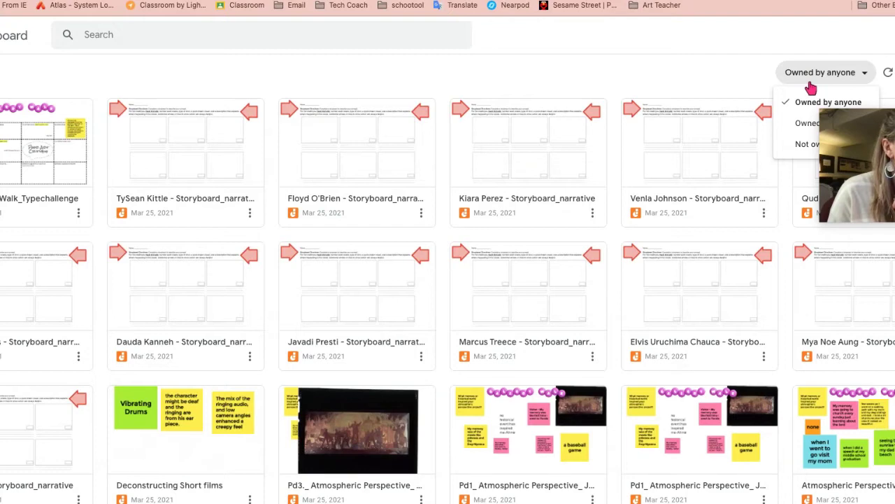
scroll(811, 87, down, 3)
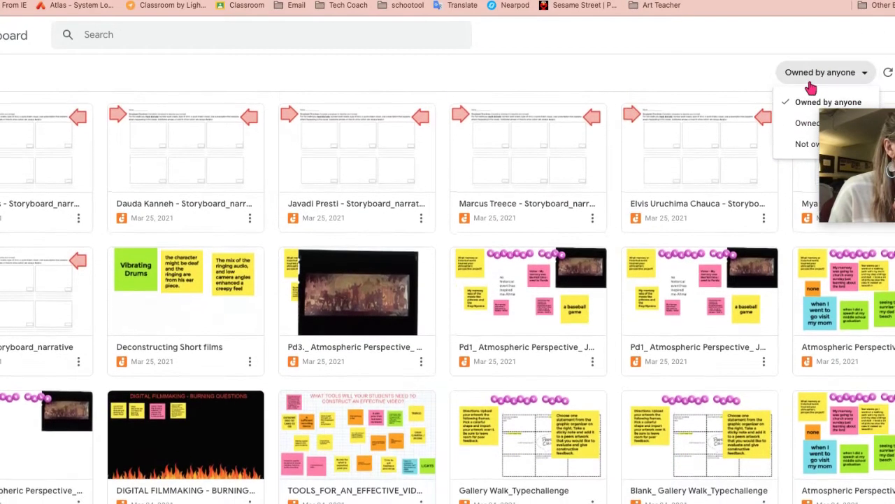
click(865, 144)
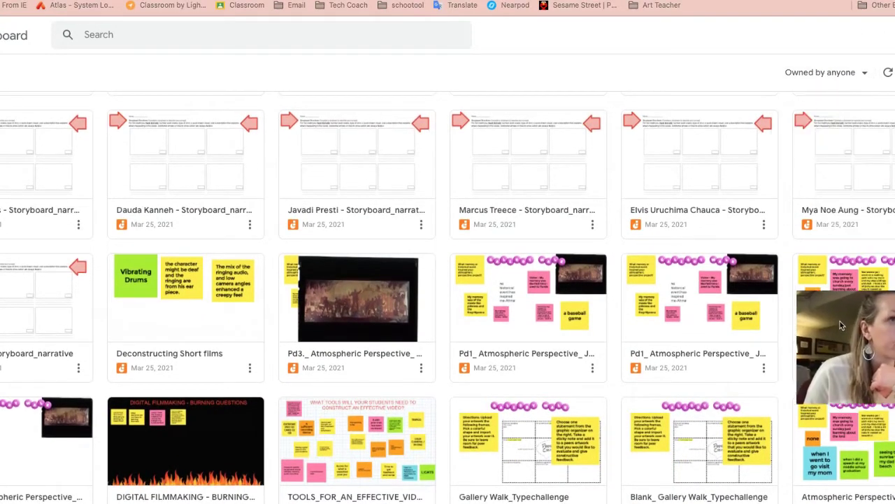
click(834, 72)
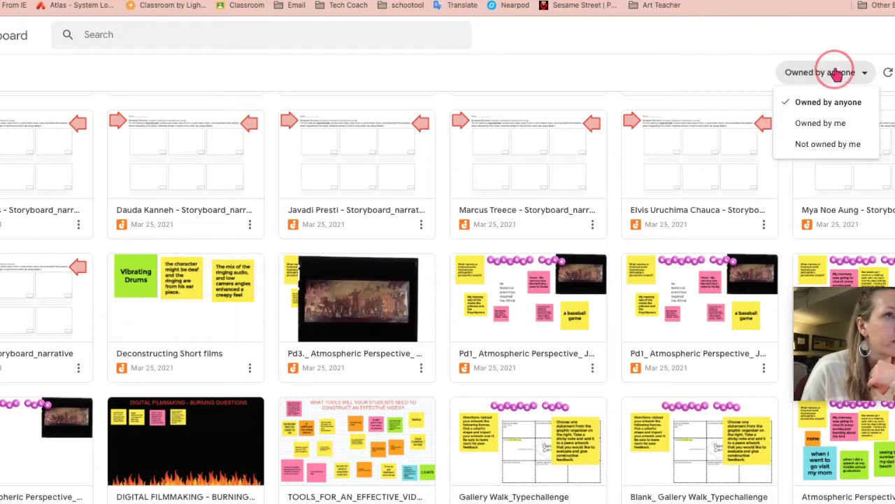
click(827, 145)
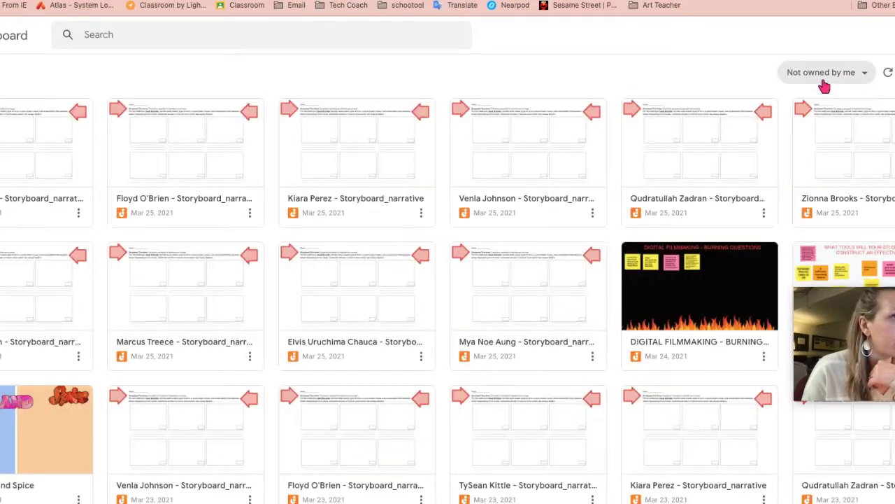
Filter the board list to boards owned by me, and reset the filter to Owned by anyone.
click(821, 78)
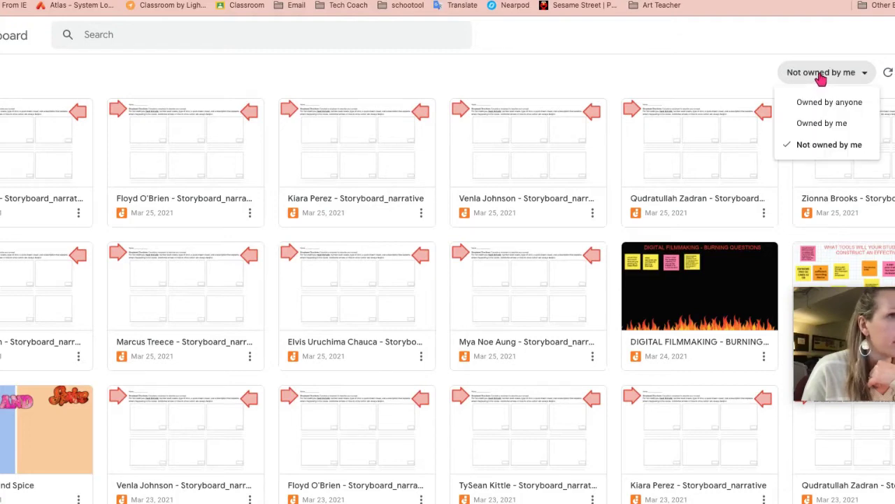
click(820, 124)
click(823, 74)
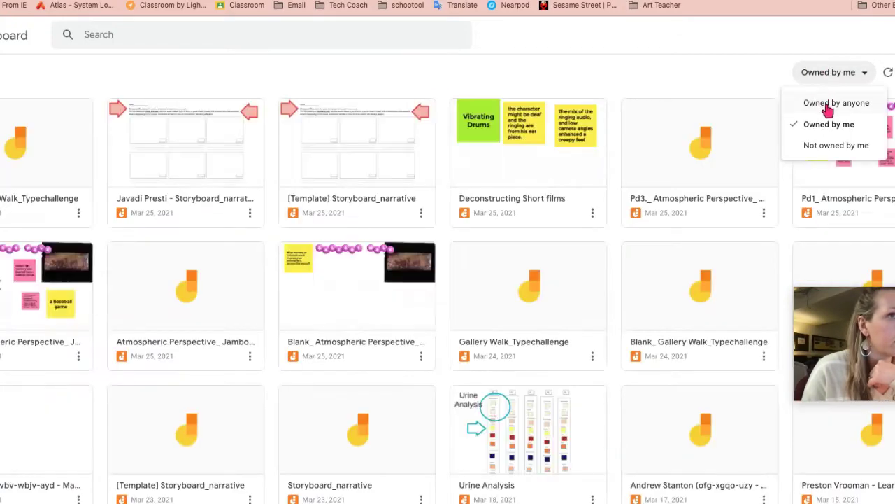
click(827, 102)
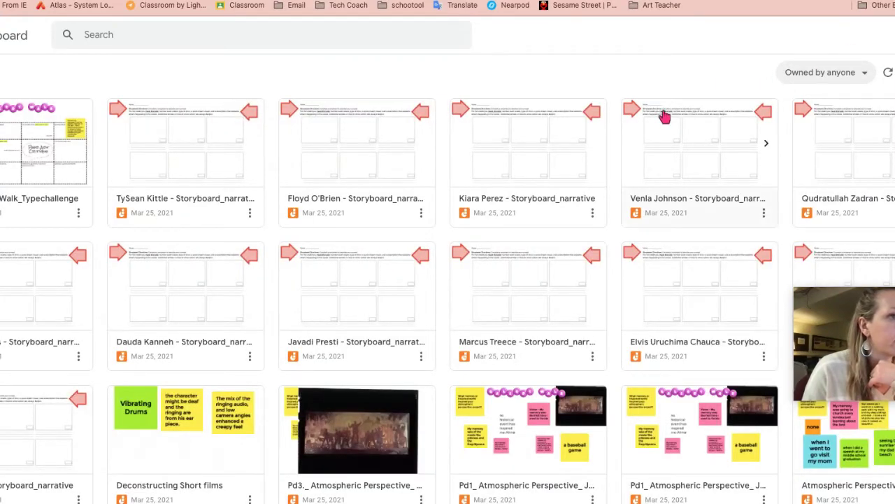
Browse the full list of boards and return to the Getting interactive with Jamboard board.
scroll(467, 296, down, 2)
scroll(466, 296, down, 12)
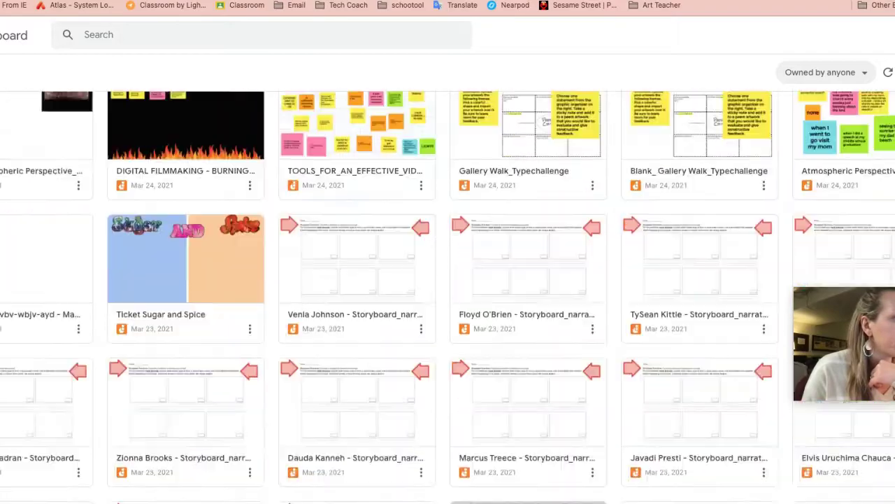
scroll(467, 296, down, 3)
scroll(467, 296, up, 10)
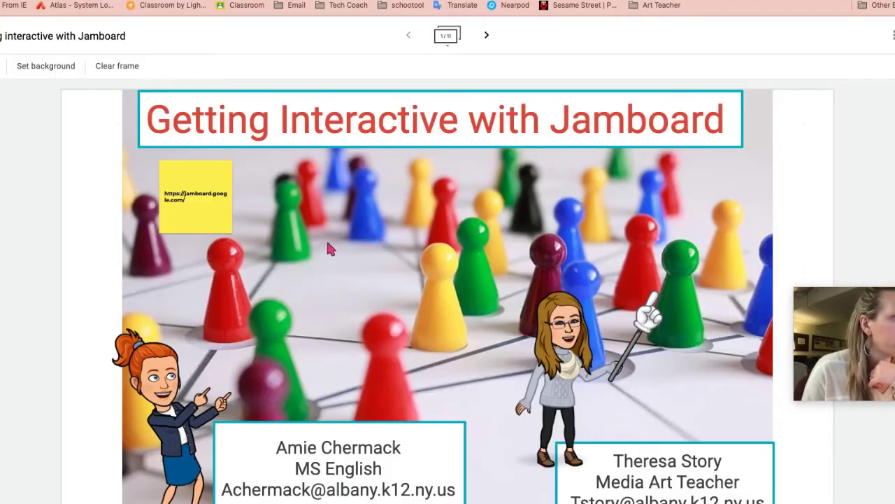
Insert a blank frame directly after the title frame and show it on the canvas.
click(448, 36)
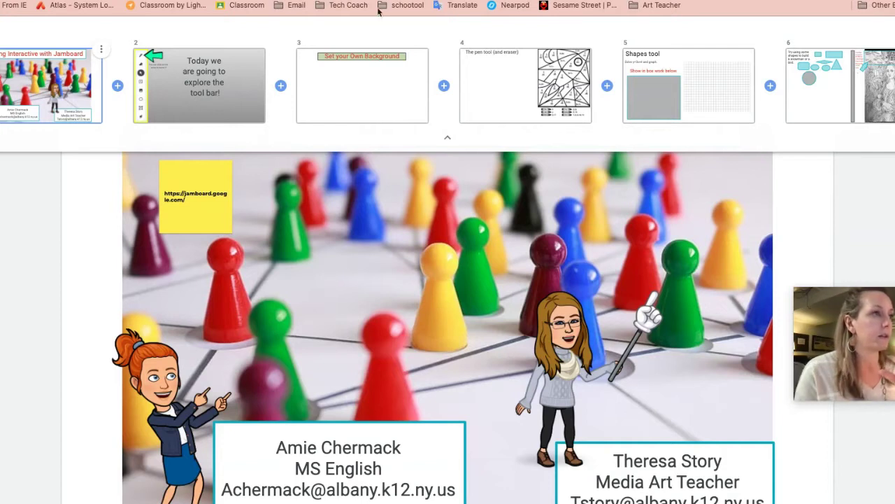
click(447, 137)
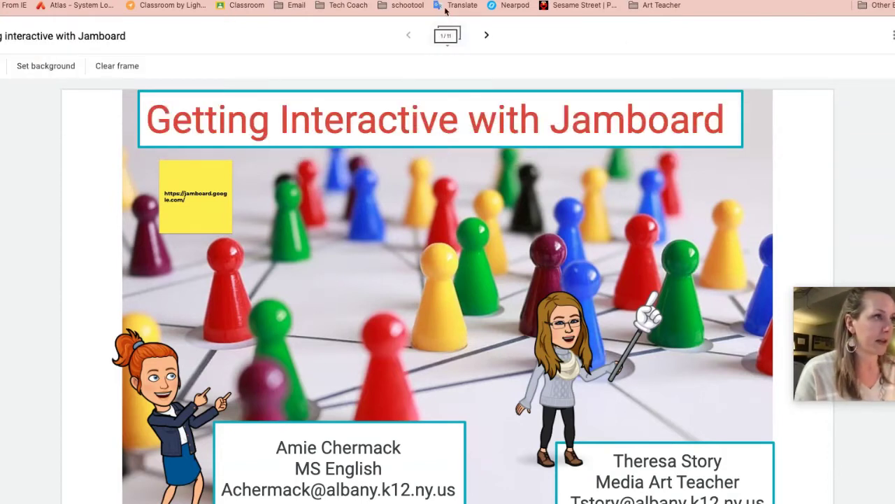
click(450, 42)
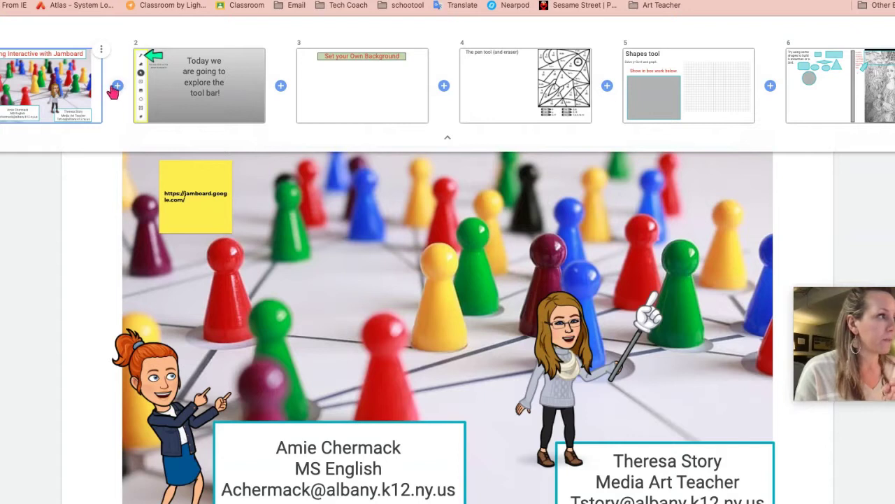
click(117, 85)
click(218, 82)
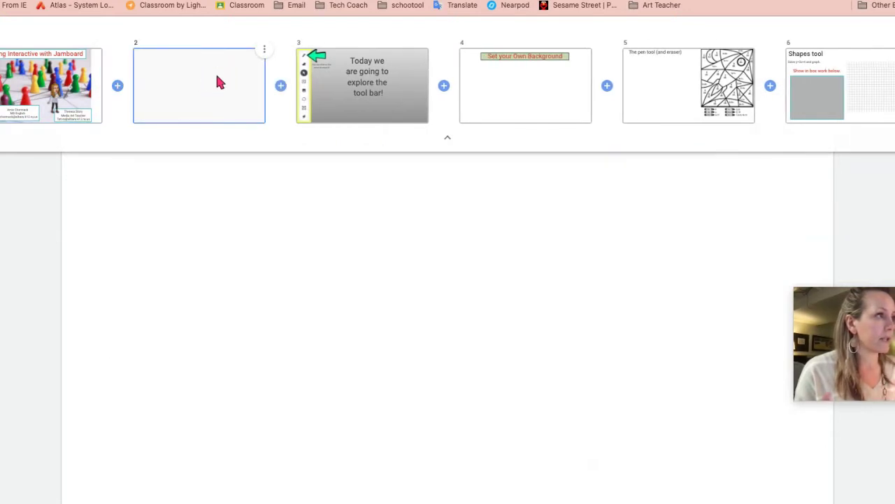
click(270, 234)
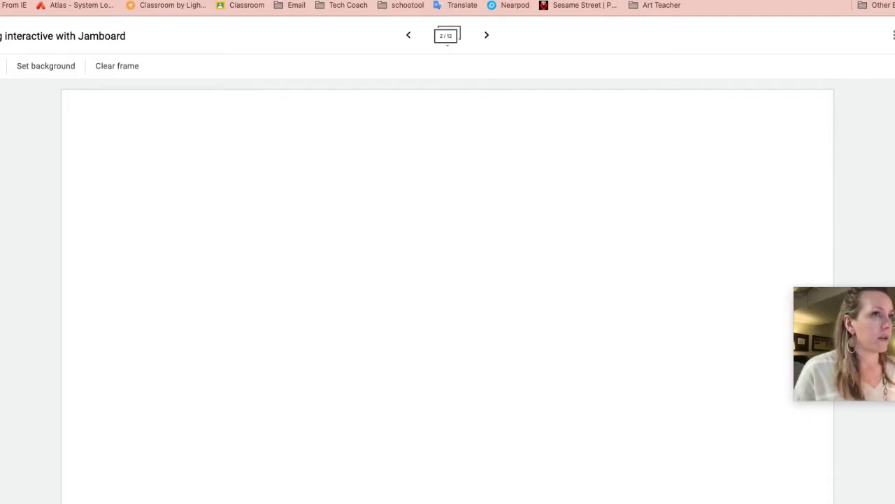
Delete the blank second frame and display the frame that introduces the tool bar.
click(447, 35)
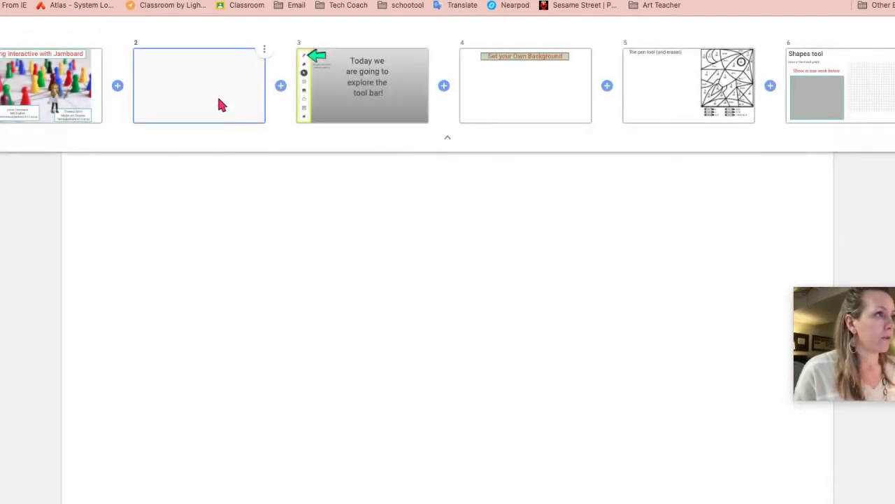
click(265, 51)
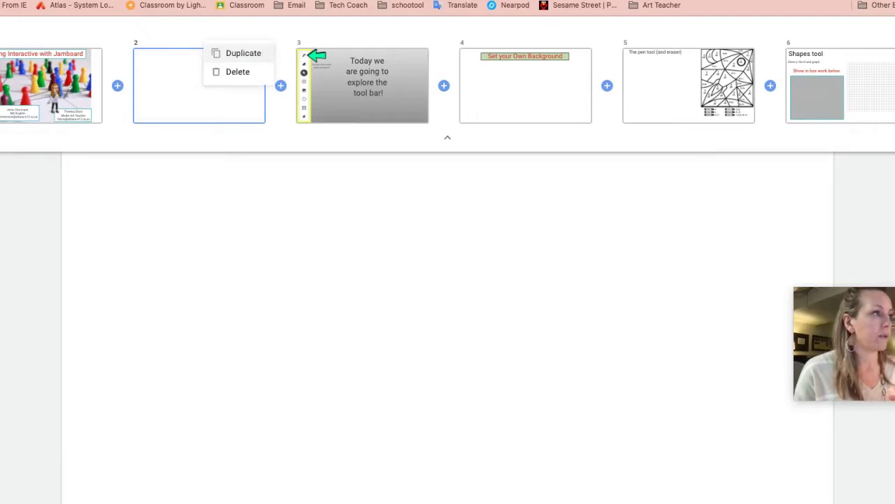
click(245, 72)
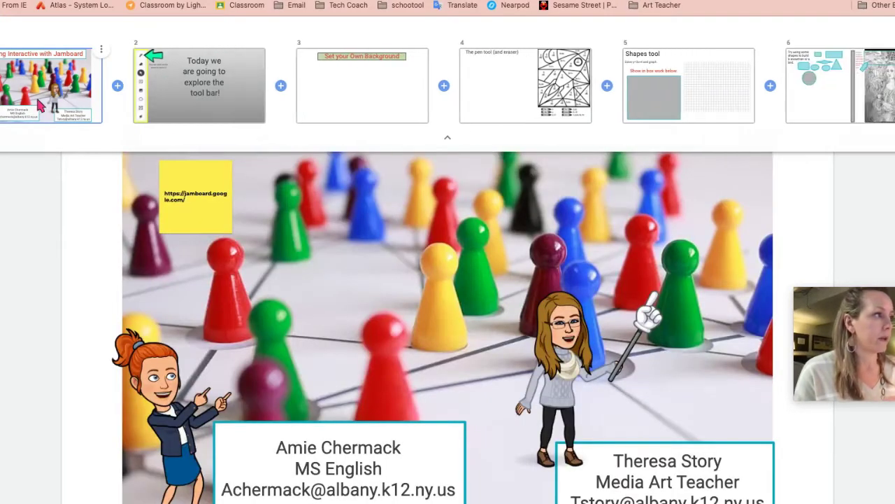
click(178, 96)
click(56, 294)
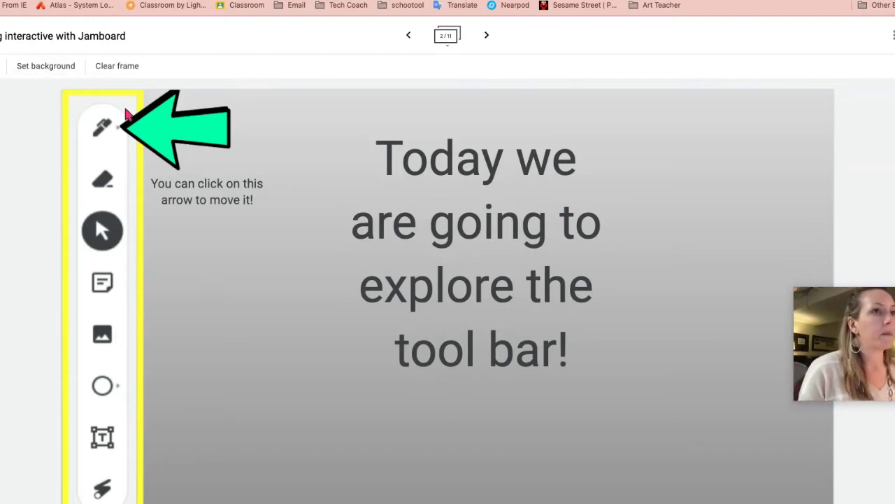
View the board's version history and expand and collapse the detailed revisions of today's current version.
click(891, 35)
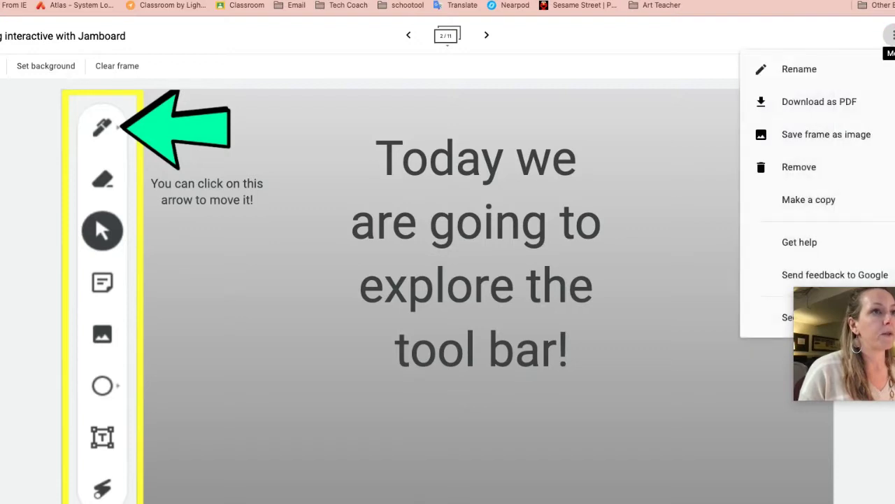
click(891, 35)
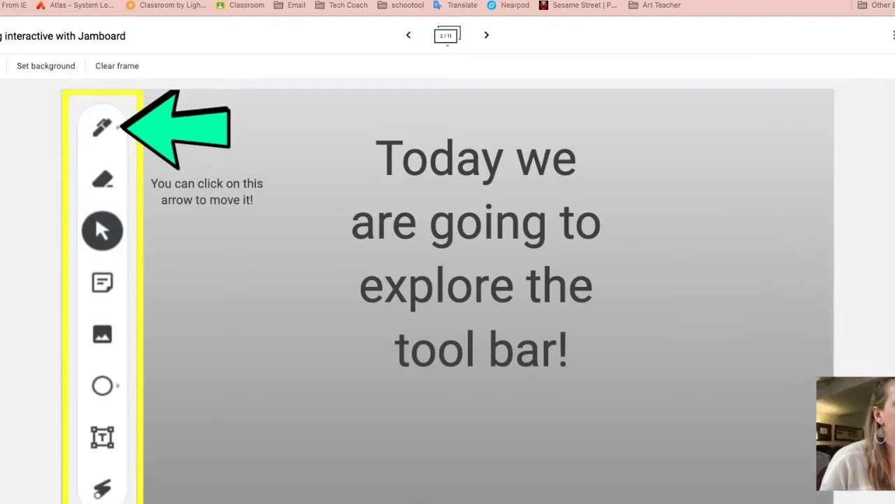
click(891, 35)
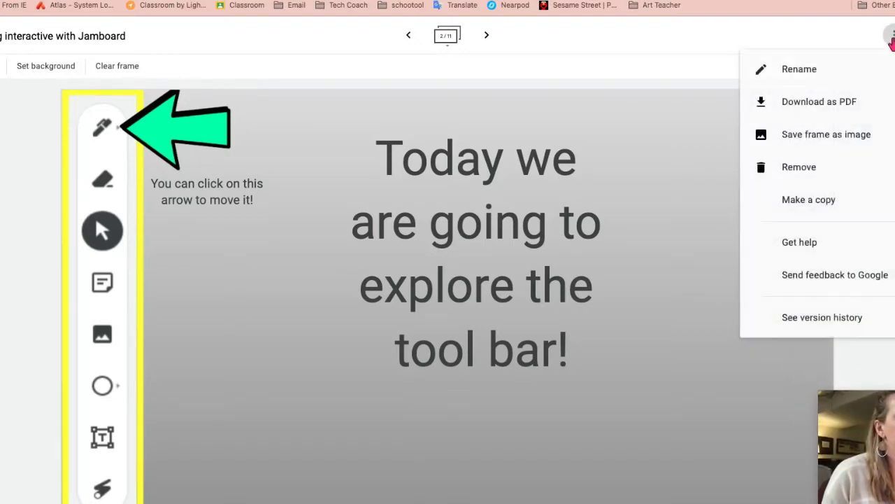
click(837, 320)
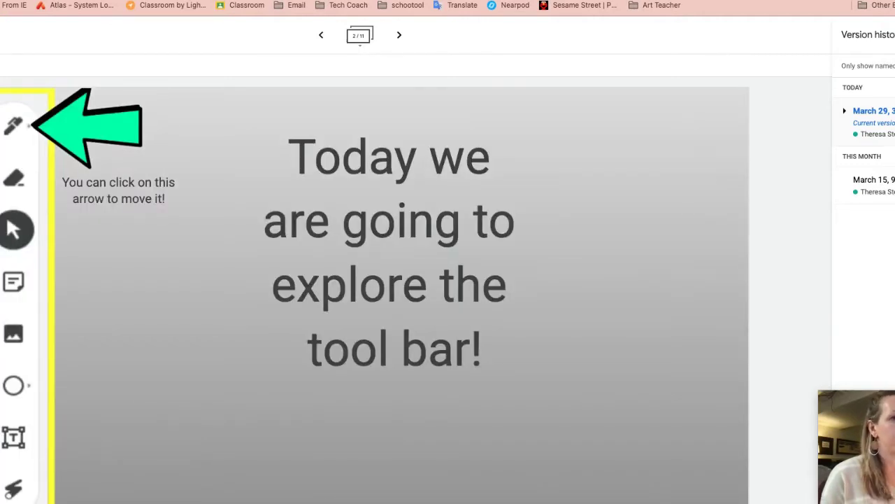
click(845, 111)
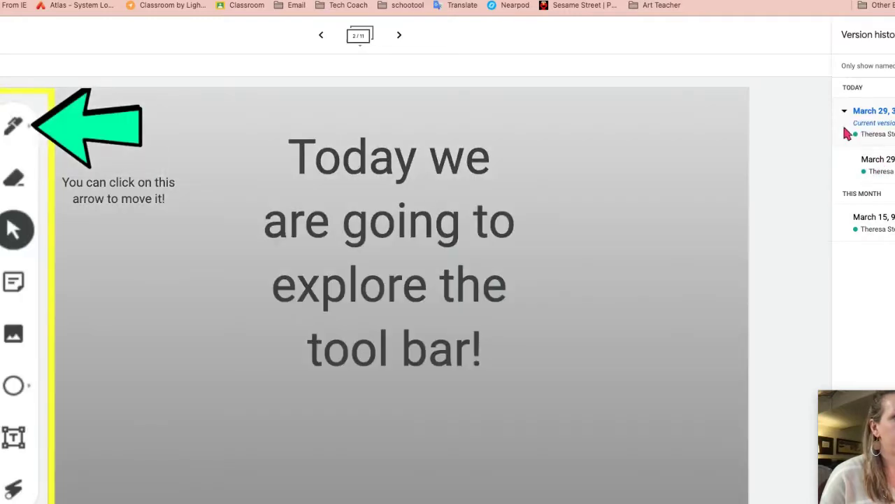
click(845, 112)
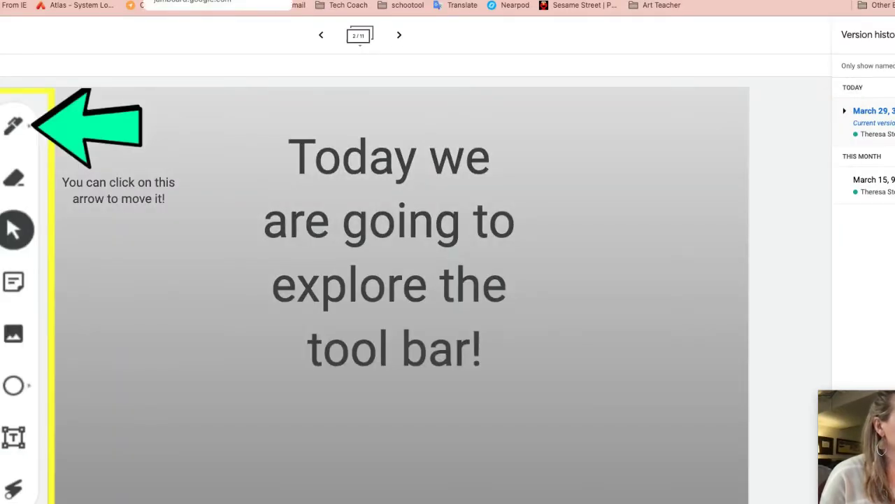
Switch to the Atmospheric Perspective_ Jamboard board and select its student responses one after another.
click(192, 0)
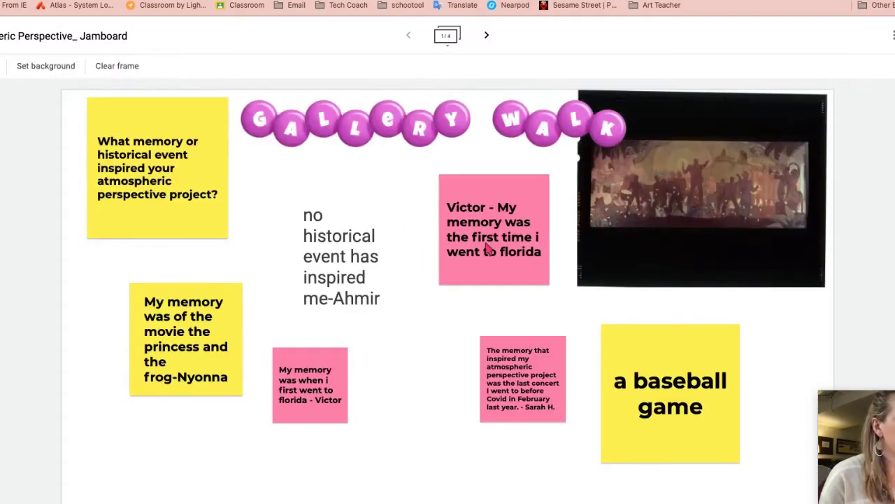
click(485, 242)
click(354, 247)
click(283, 369)
click(190, 348)
click(551, 377)
click(685, 380)
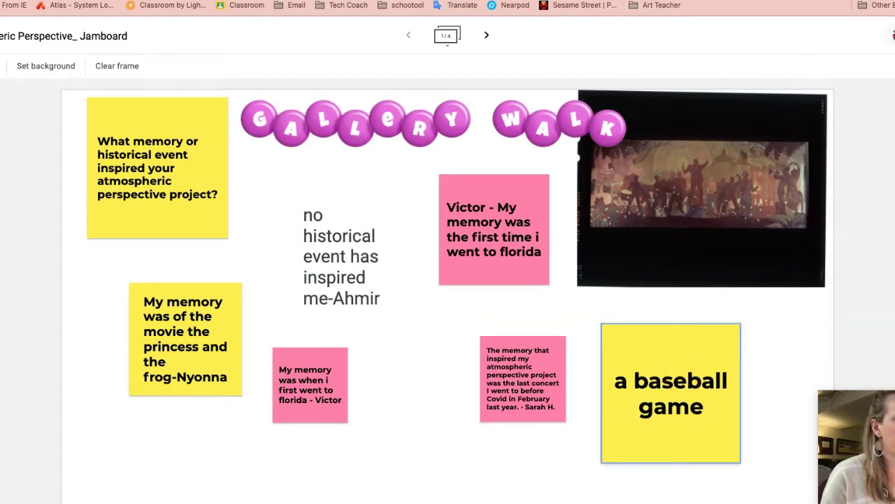
Open this board's version history and compare the March 29 version with the March 25 version.
click(893, 35)
click(815, 319)
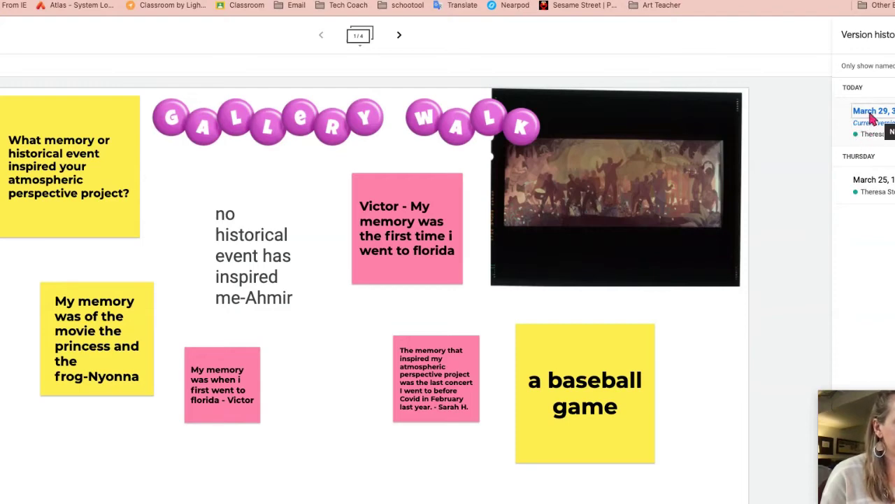
click(865, 178)
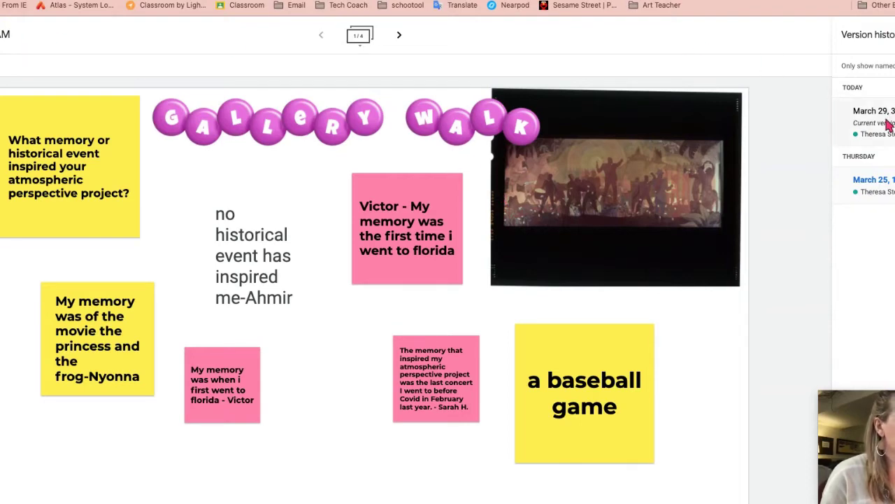
click(883, 113)
click(880, 180)
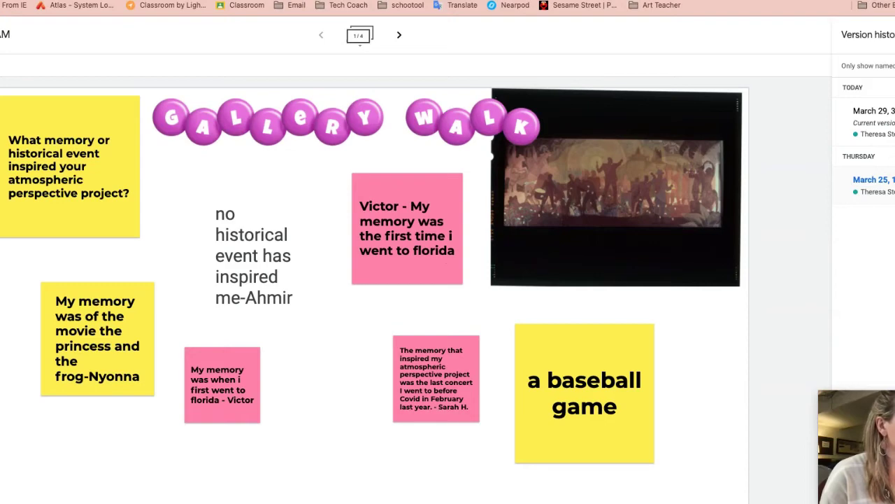
Return from version history to the editable board and reposition the green arrow and its caption on the tool bar frame.
key(Escape)
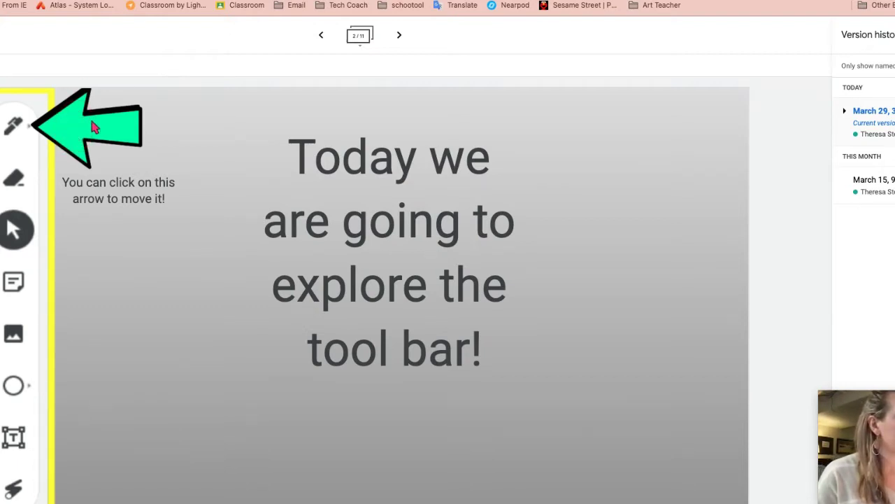
scroll(375, 294, left, 3)
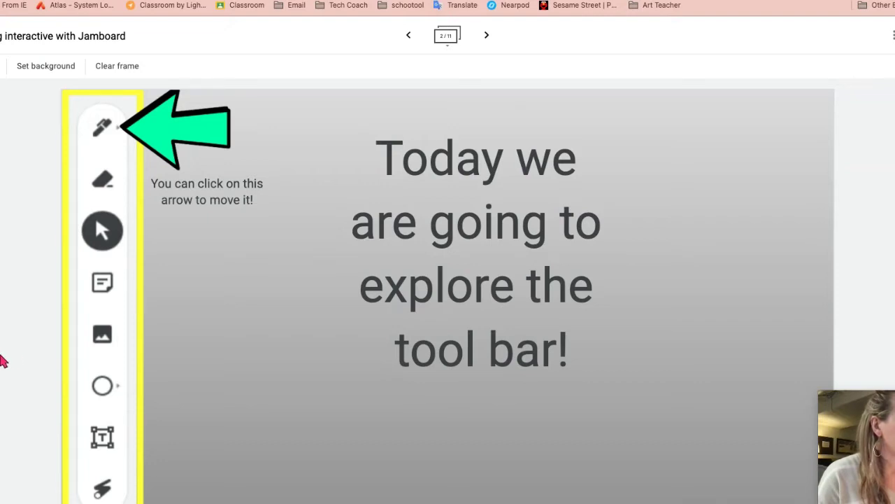
click(156, 130)
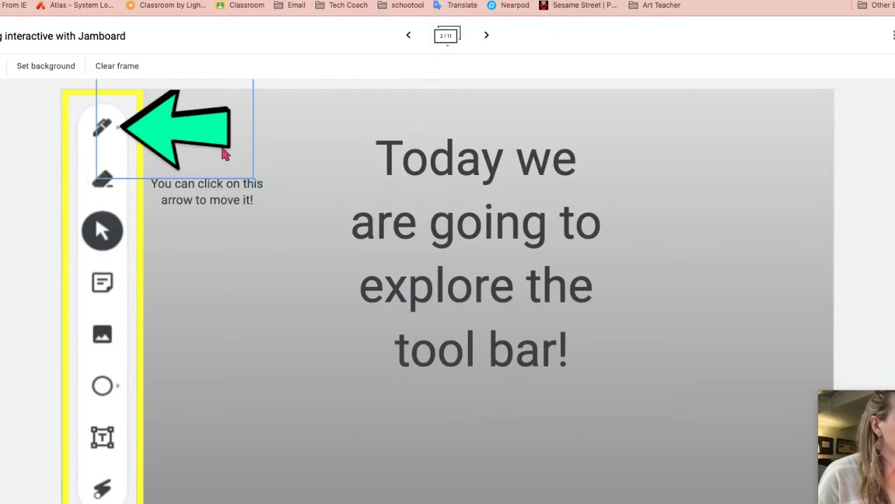
click(102, 334)
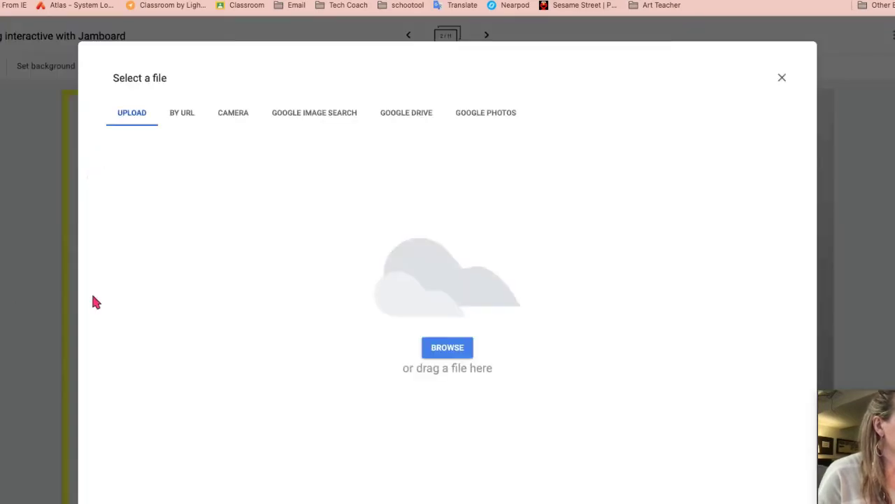
click(788, 72)
click(188, 130)
drag(192, 133, 244, 154)
drag(175, 200, 184, 290)
On the Set your Own Background frame, apply the dotted background and replace it with the lined one.
click(487, 34)
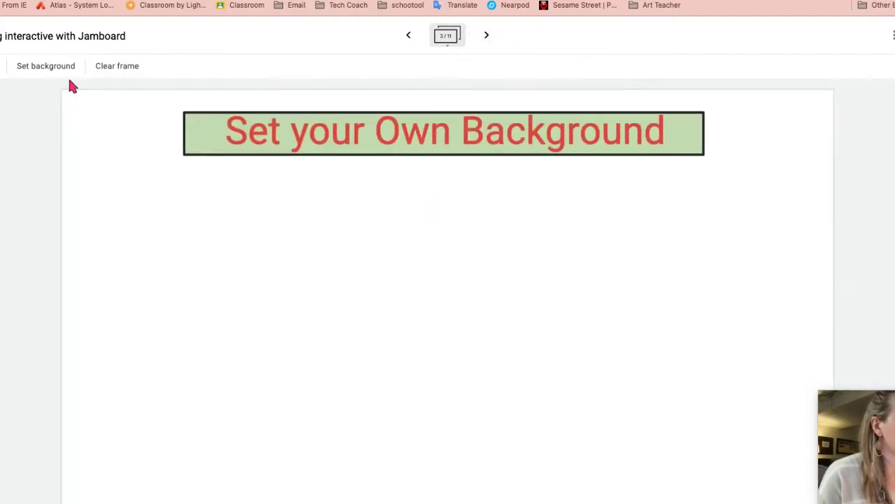
click(54, 67)
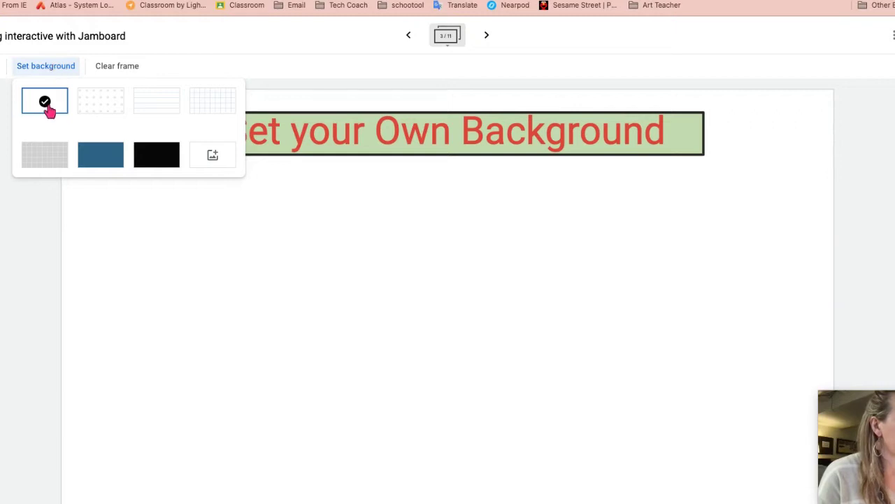
click(101, 99)
click(52, 67)
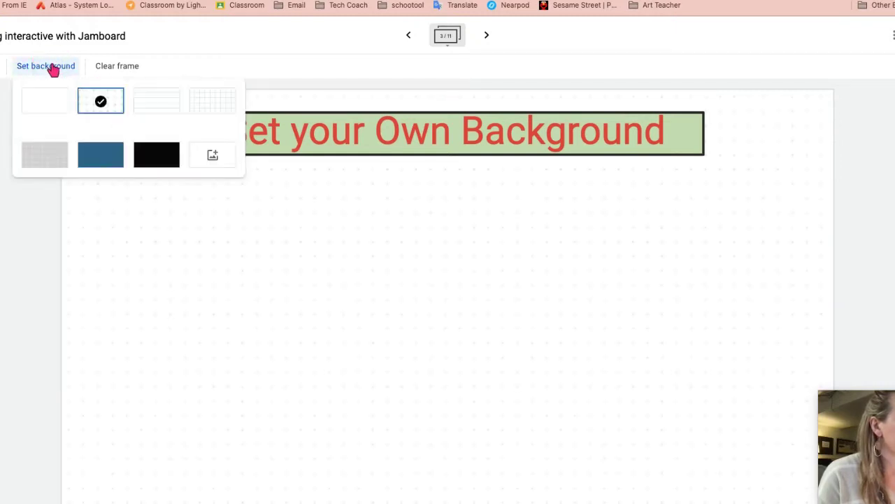
click(177, 102)
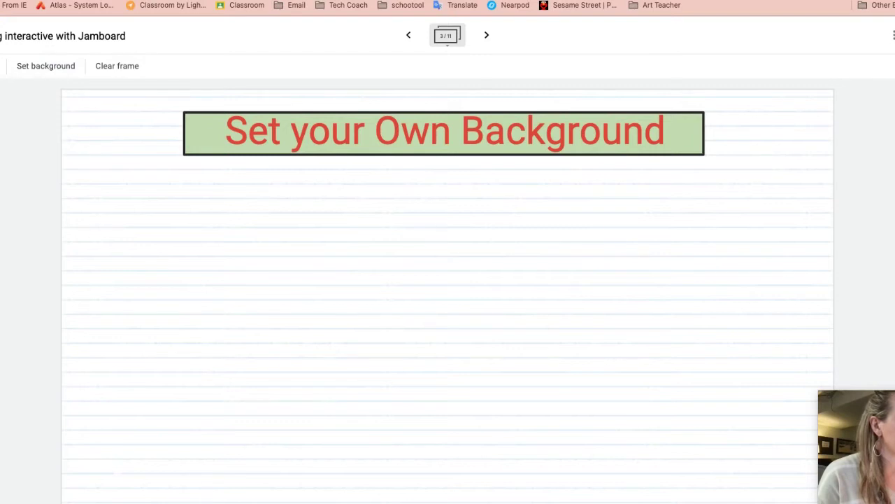
click(90, 183)
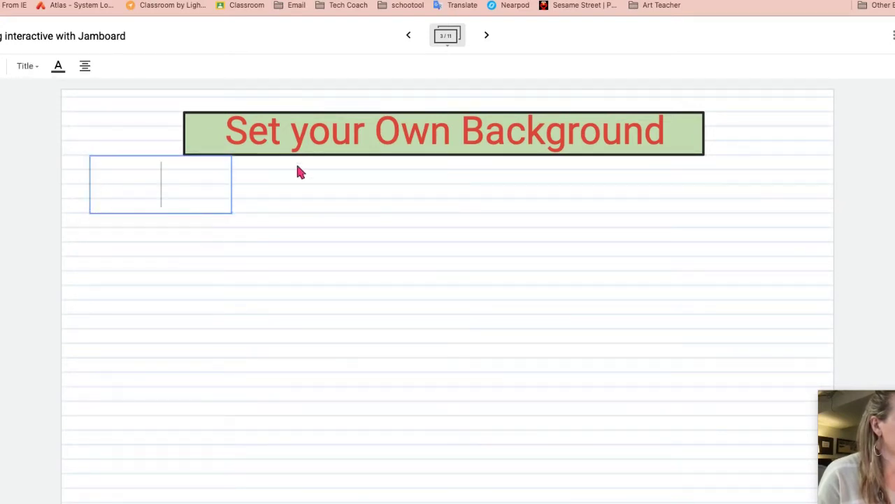
click(232, 162)
click(232, 162)
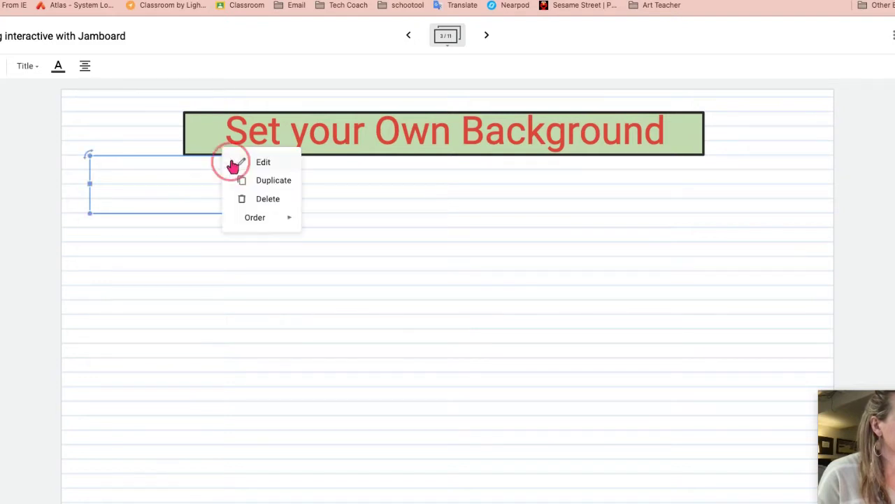
click(242, 200)
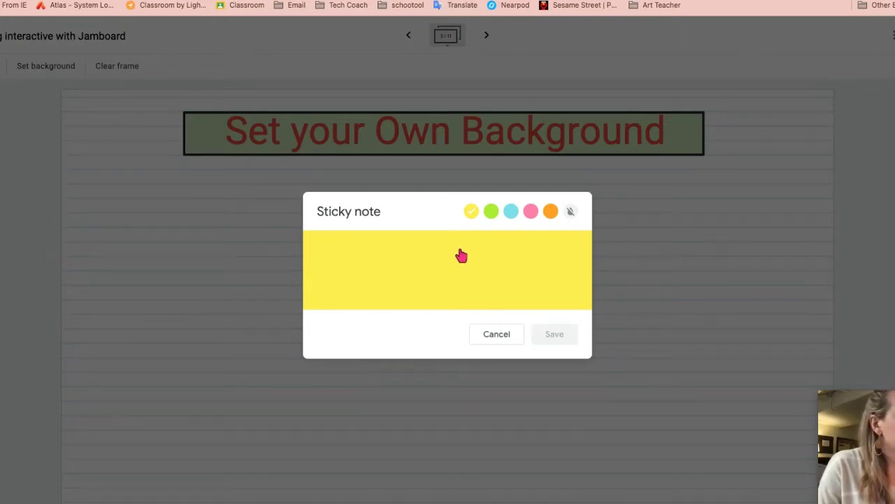
Write "Hey!" as the text of a new sticky note.
text(jey)
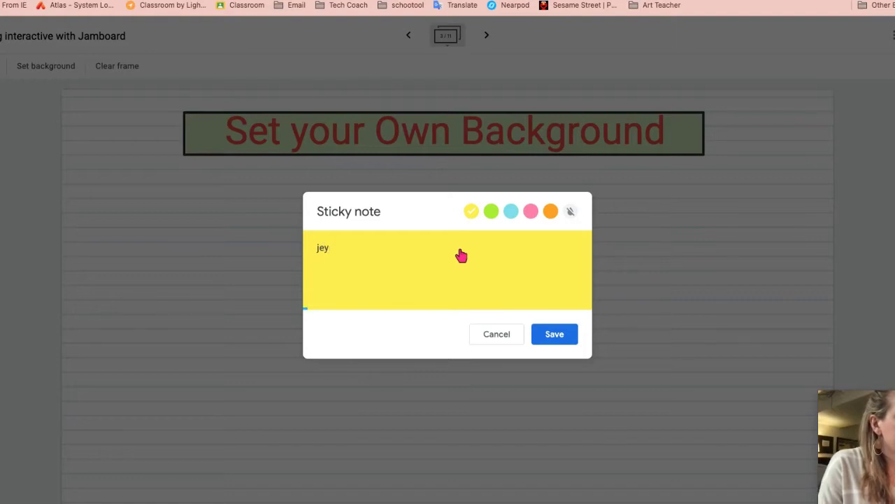
key(BackSpace)
key(BackSpace)
key(BackSpace)
text(Hey!)
Try green, blue, pink, orange and no color for the sticky note, and save it in yellow.
click(491, 210)
click(511, 211)
click(531, 210)
click(550, 211)
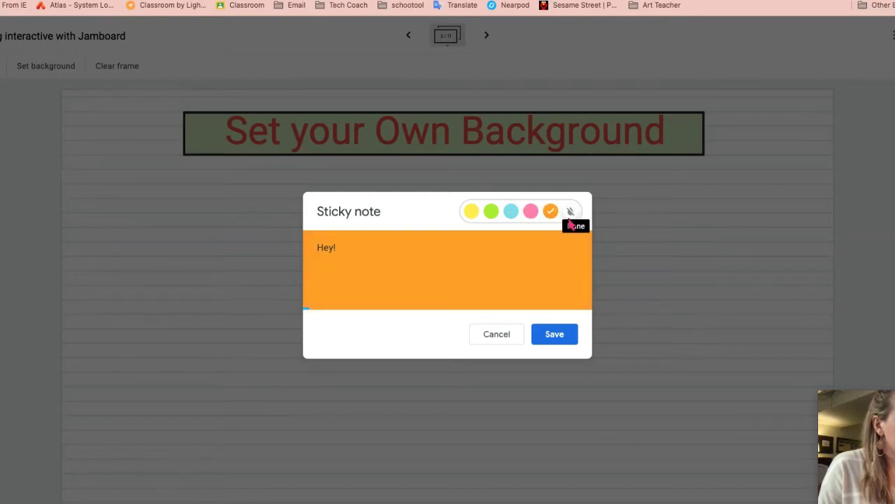
click(569, 211)
click(473, 214)
click(556, 337)
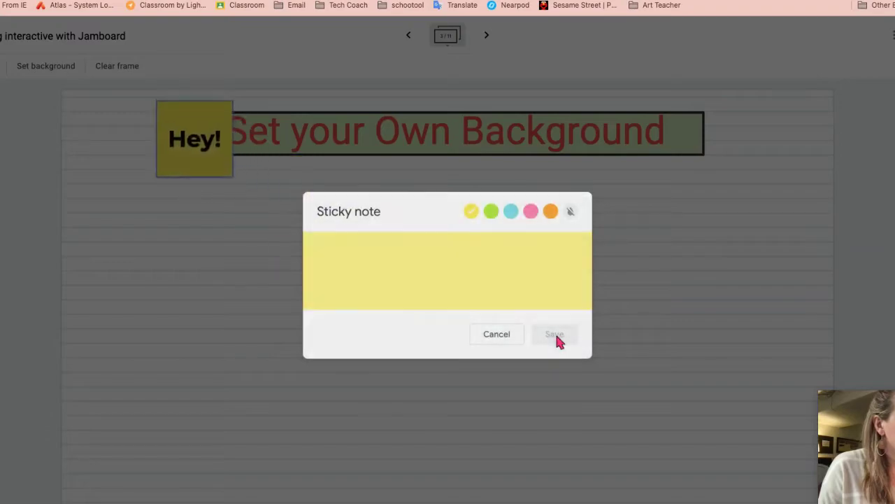
click(493, 337)
Move the "Hey!" note below the frame title and duplicate it twice.
click(191, 168)
drag(193, 174, 190, 274)
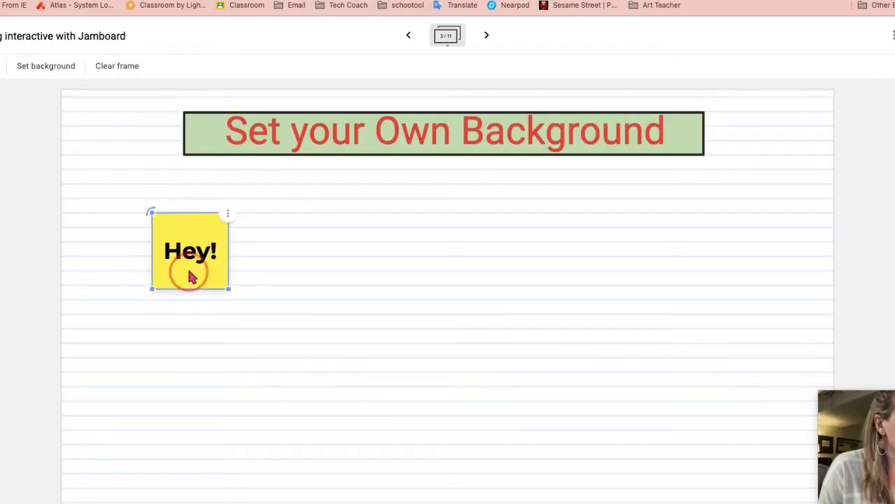
click(225, 216)
click(266, 240)
click(248, 244)
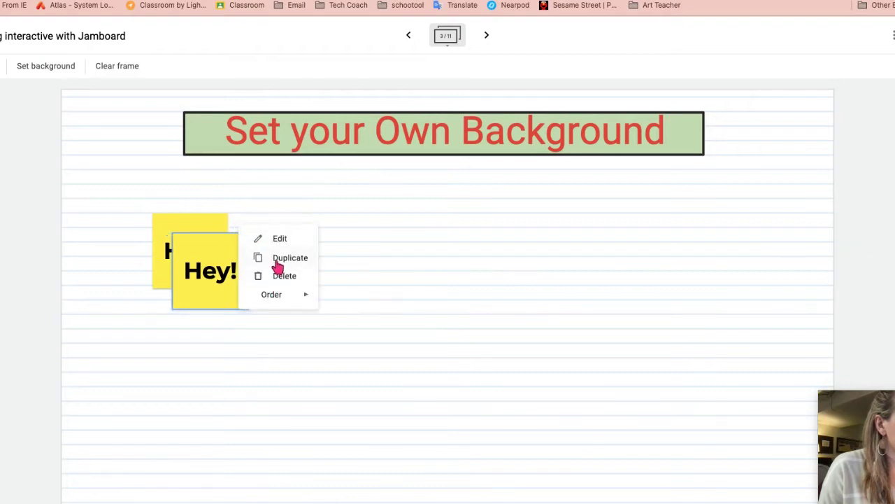
click(274, 261)
click(269, 256)
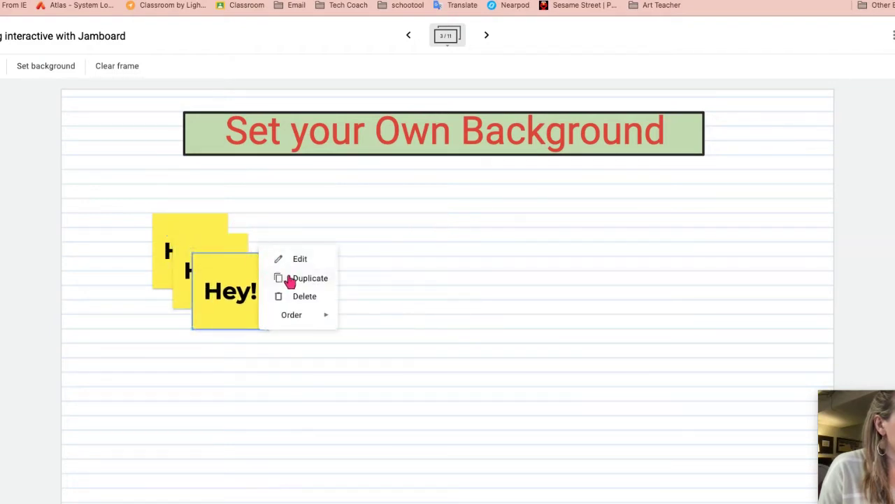
Send the newest "Hey!" note to the back and stack the three notes on top of each other.
mouse_move(304, 320)
click(387, 376)
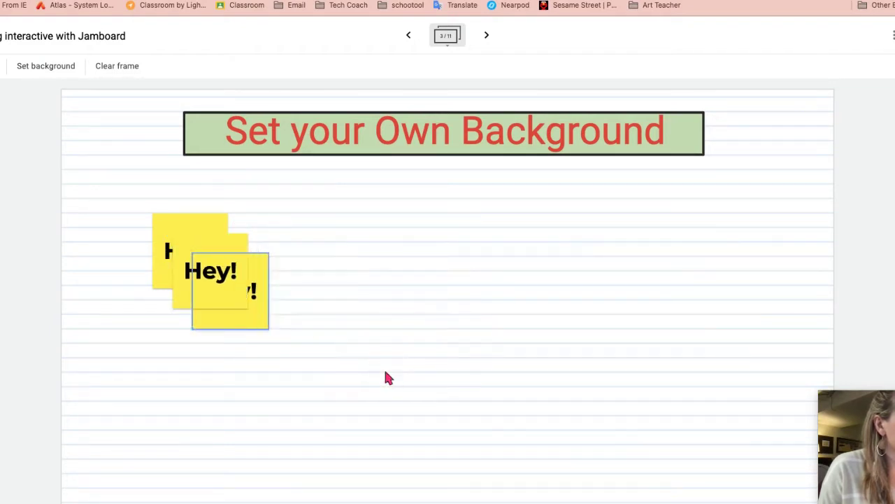
drag(266, 310, 223, 265)
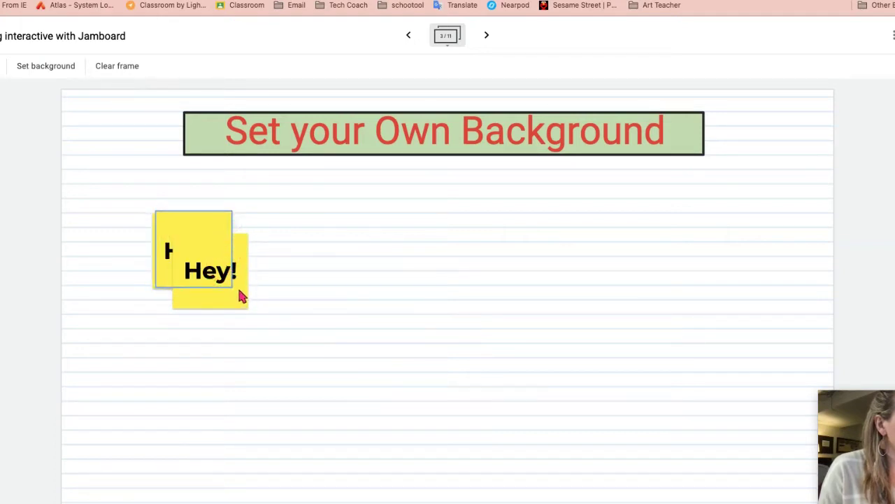
drag(239, 297, 223, 270)
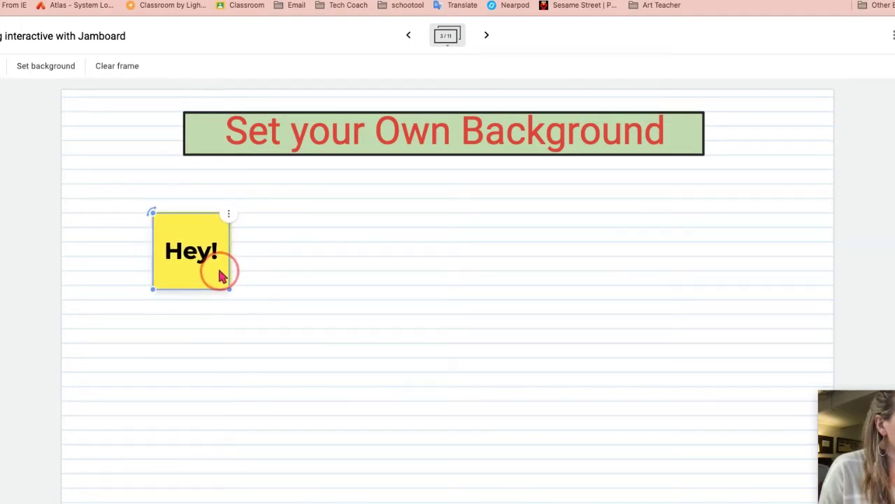
Send the topmost note of the "Hey!" stack to the back, twice in a row.
click(226, 218)
mouse_move(250, 276)
click(338, 337)
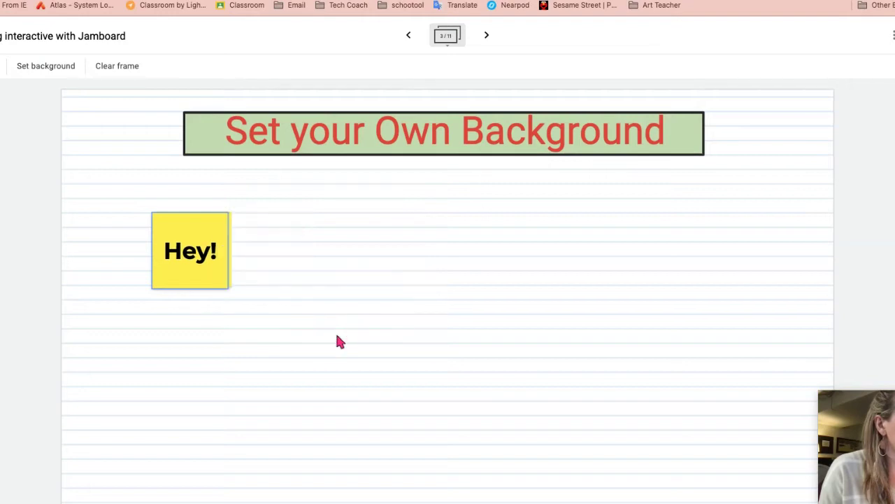
click(223, 238)
click(225, 218)
mouse_move(246, 278)
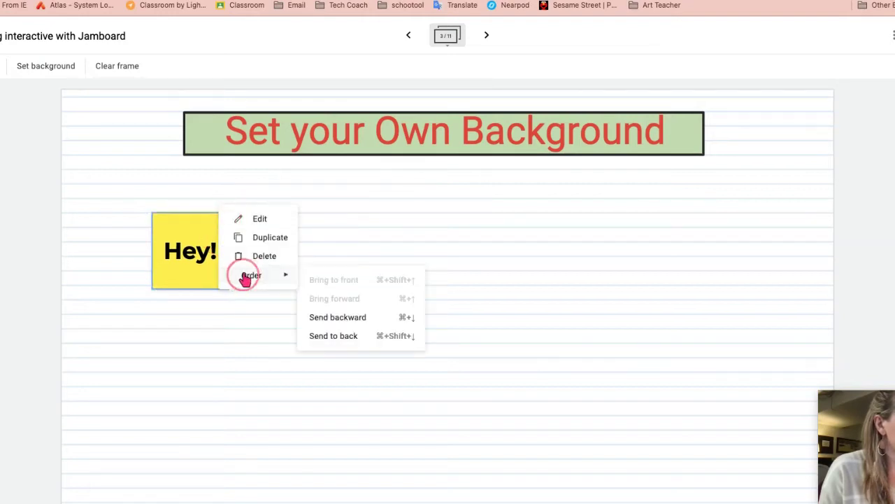
click(348, 337)
click(207, 253)
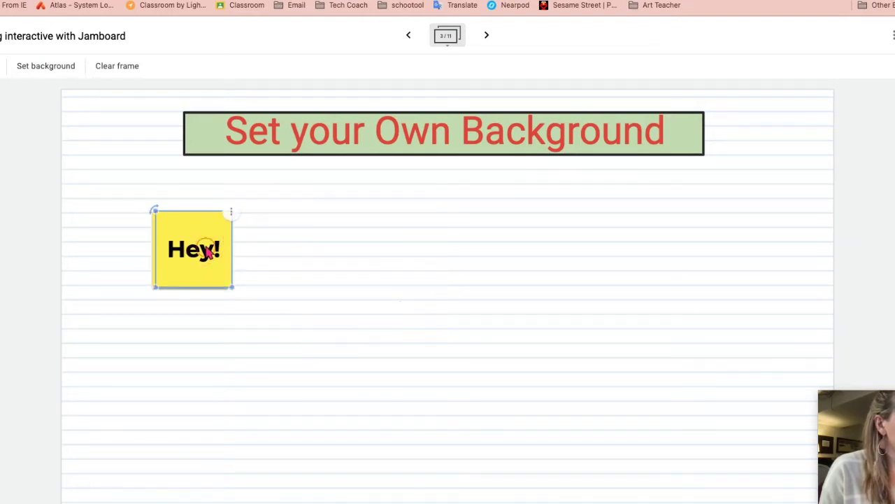
Delete the stacked "Hey!" notes one by one and undo the deletion.
click(186, 250)
key(Delete)
click(180, 236)
key(Delete)
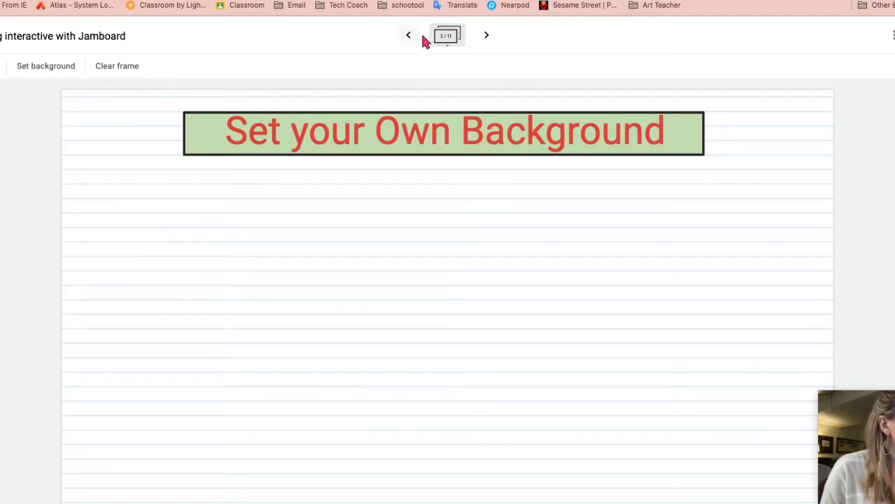
key(ctrl+z)
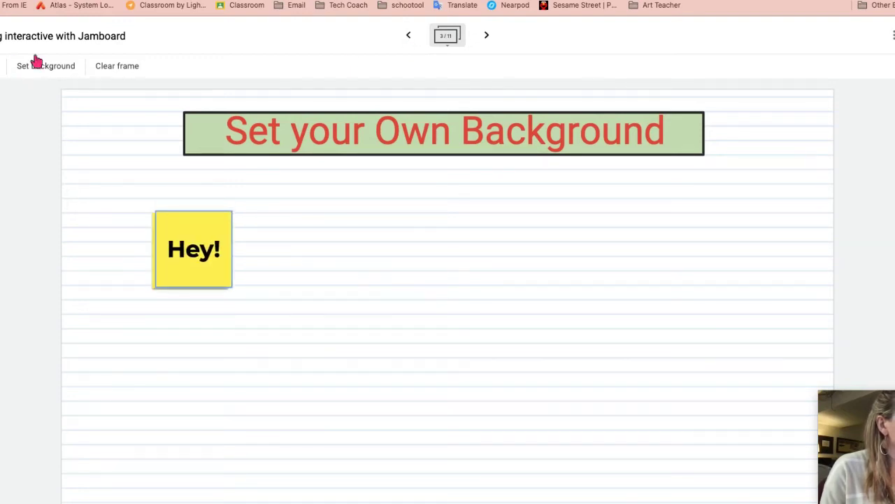
Restore the board to today's 3:29 PM version from the detailed entries in its version history.
click(894, 36)
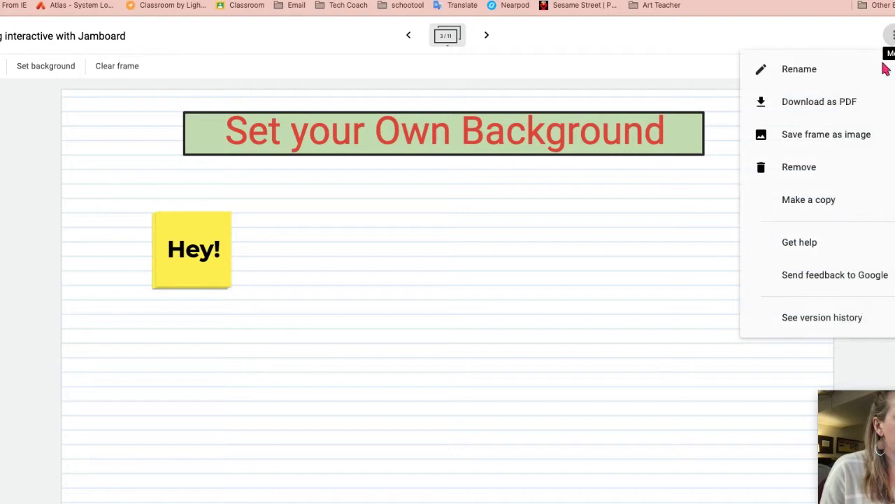
click(863, 322)
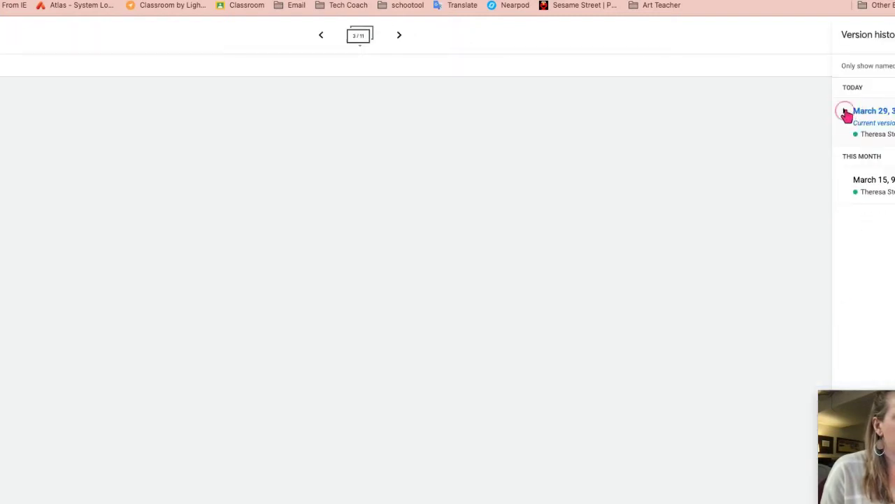
click(845, 112)
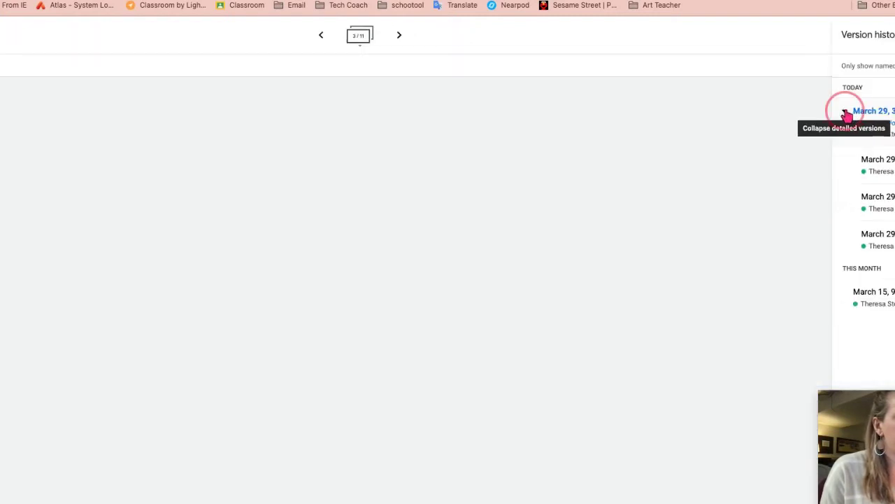
click(845, 112)
click(845, 112)
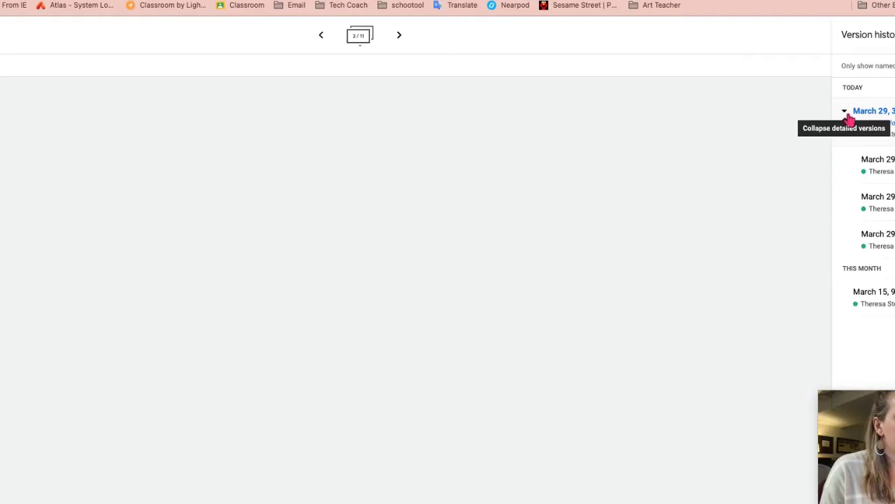
click(871, 200)
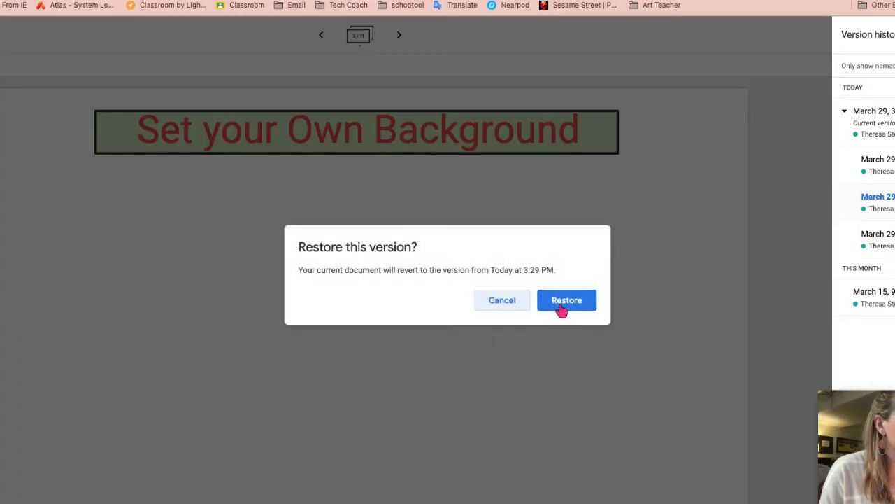
click(566, 300)
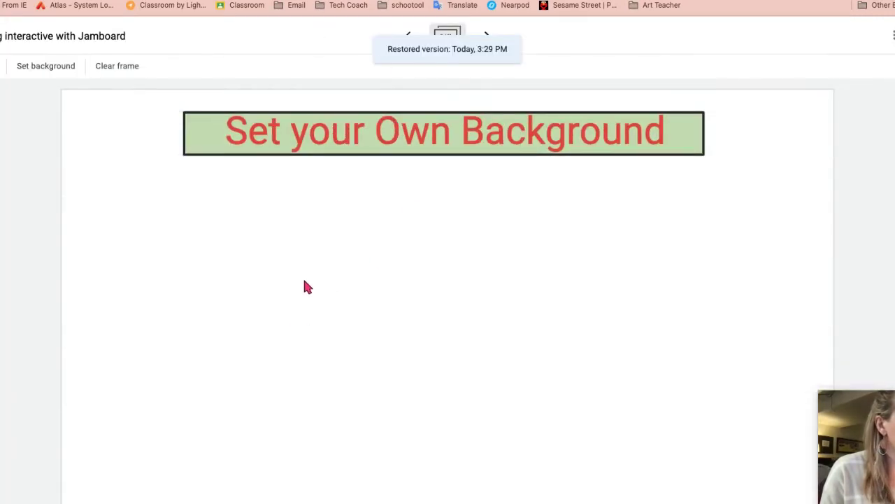
Go to the frame about the pen tool and eraser, try the highlighter, and choose the brush in red.
click(486, 35)
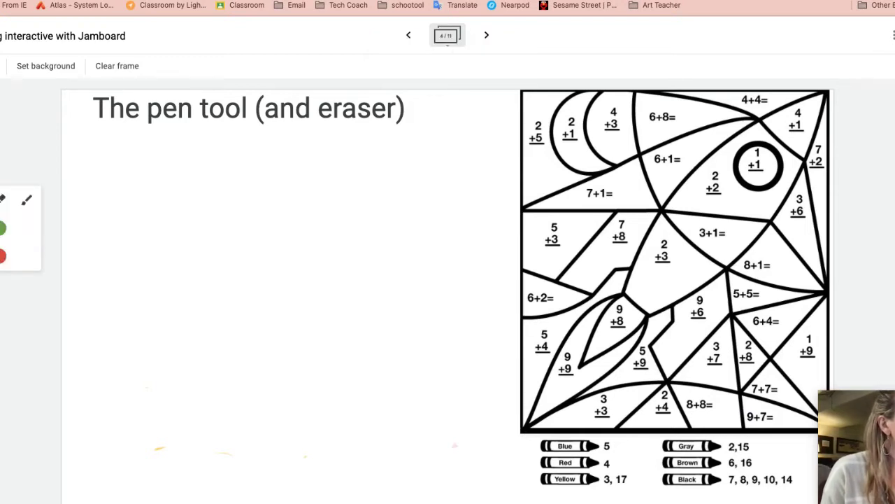
click(3, 201)
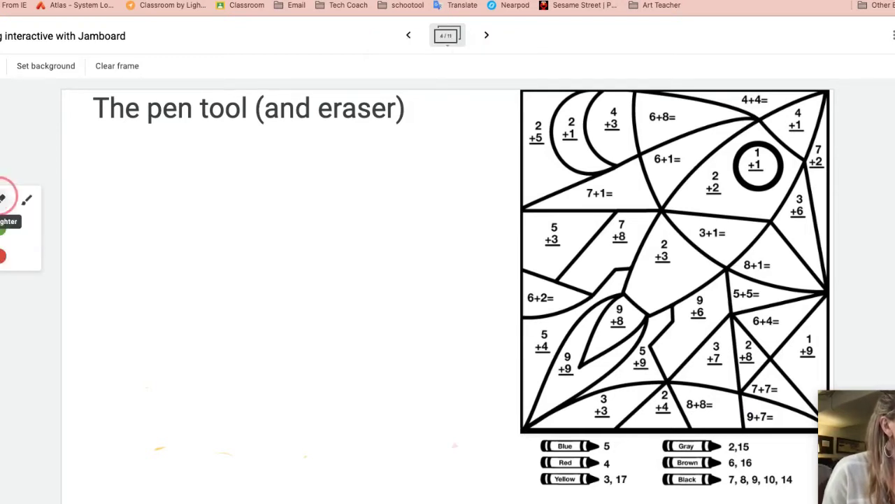
click(25, 201)
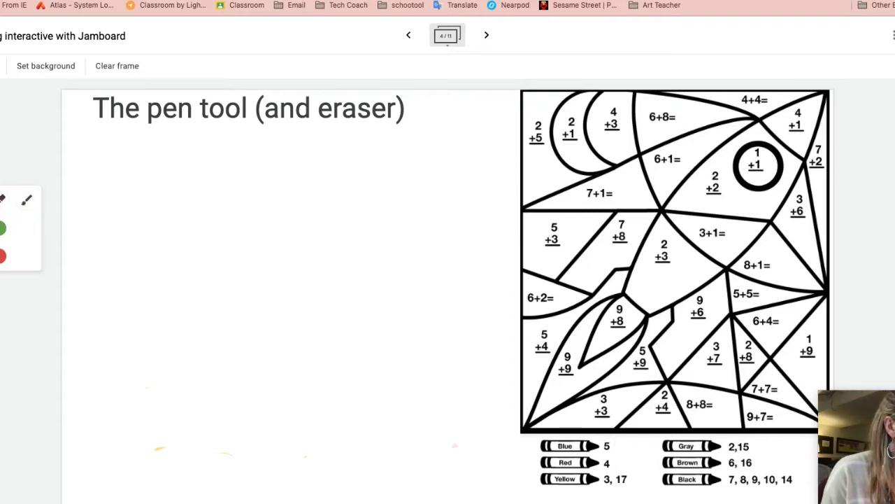
click(3, 255)
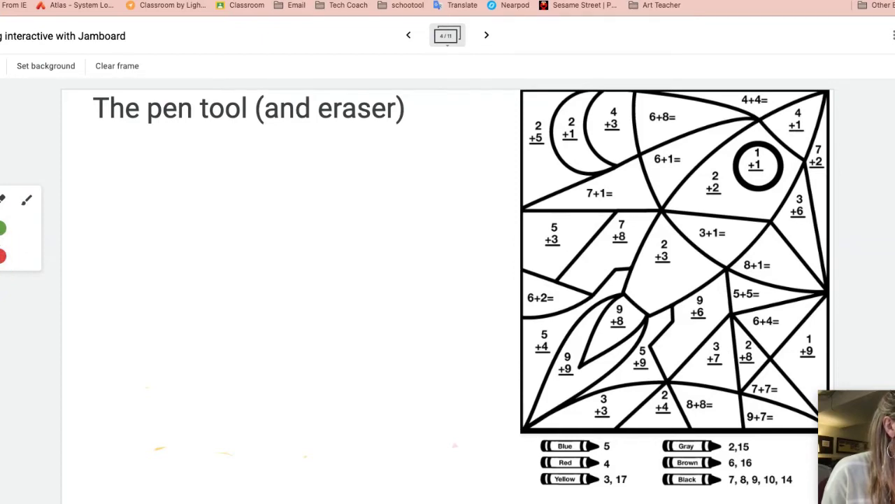
Draw several thin black pen lines and thicker black marker lines in the blank area beneath the pen tool title.
drag(109, 172, 355, 175)
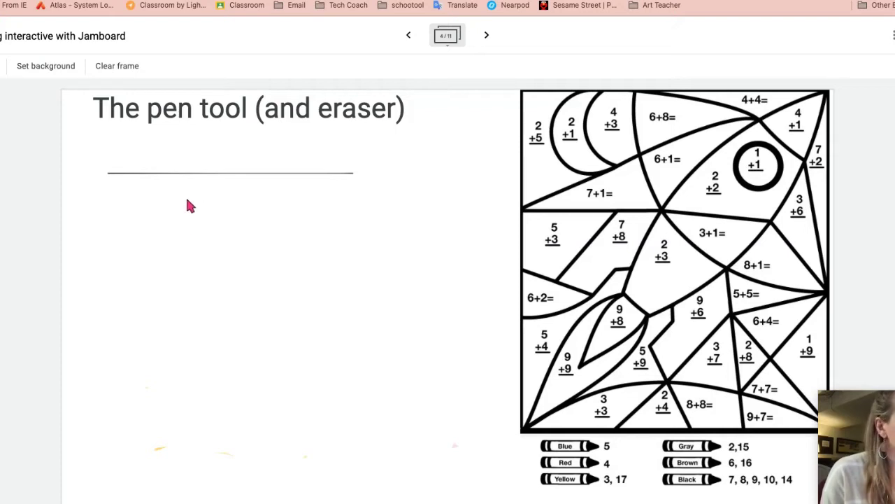
mouse_move(128, 226)
mouse_down()
mouse_move(230, 197)
mouse_move(355, 226)
mouse_move(332, 291)
mouse_up()
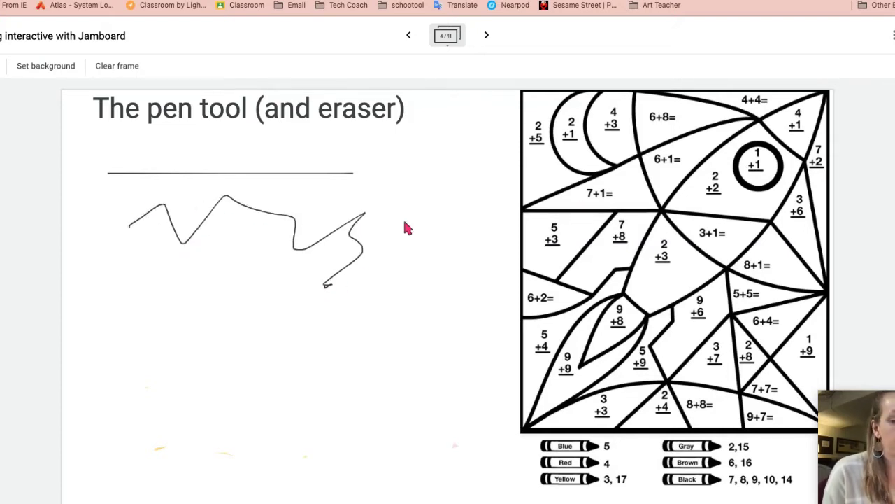
drag(420, 173, 436, 336)
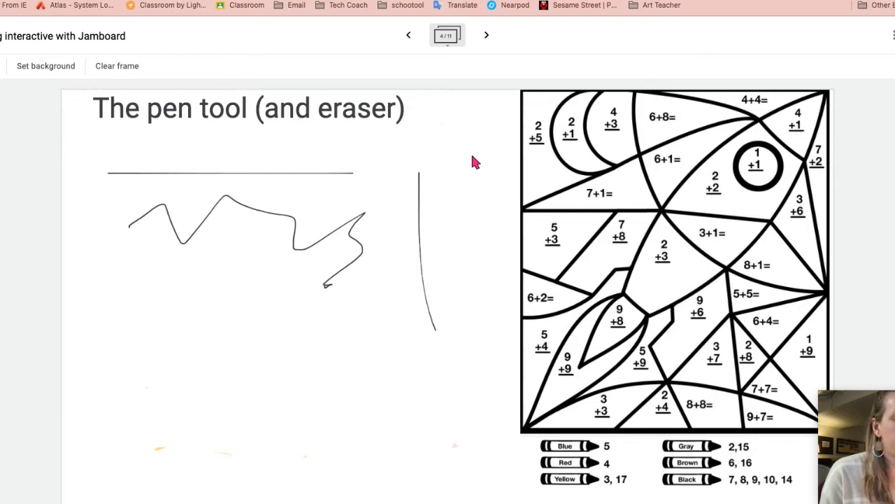
mouse_move(473, 160)
mouse_down()
mouse_move(489, 390)
mouse_move(190, 286)
mouse_move(474, 416)
mouse_up()
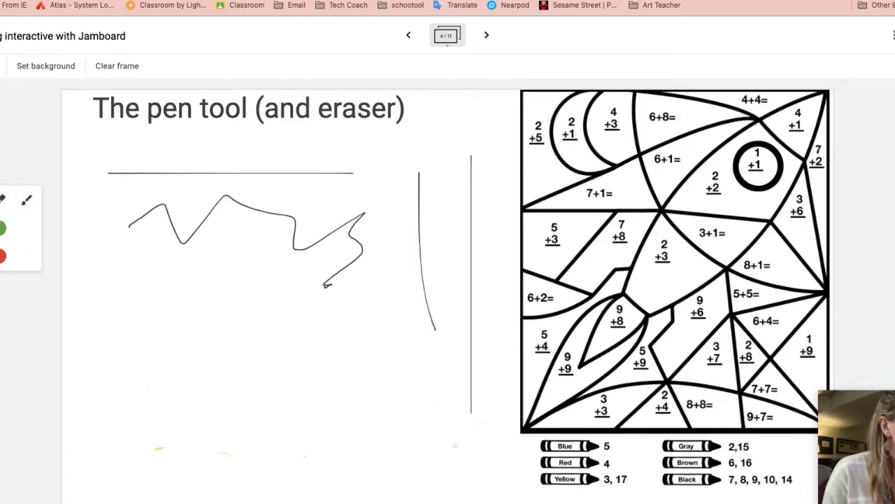
mouse_move(112, 290)
mouse_down()
mouse_move(343, 292)
mouse_move(124, 309)
mouse_move(241, 310)
mouse_move(197, 393)
mouse_up()
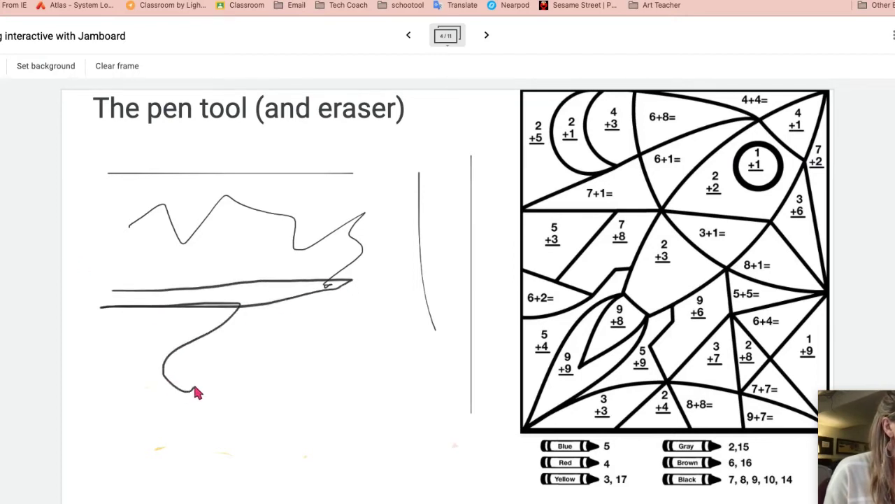
drag(382, 265, 381, 413)
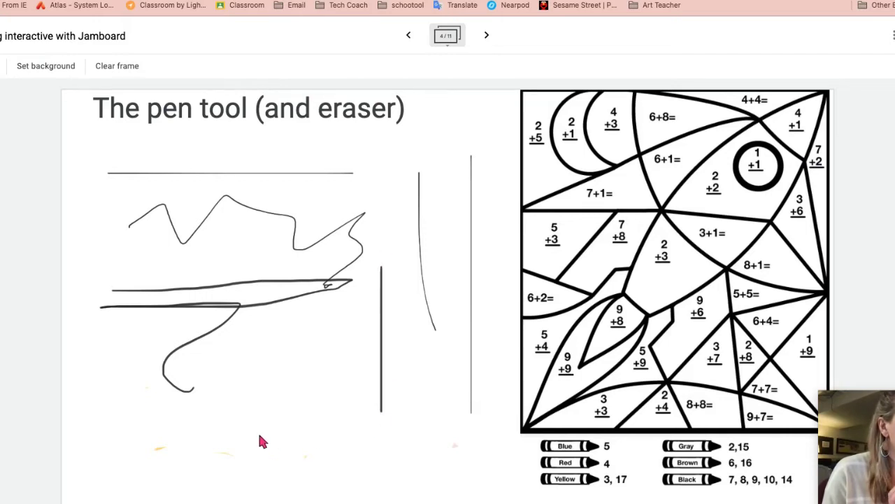
Draw overlapping black highlighter strokes horizontally below the pen and marker lines.
click(1, 202)
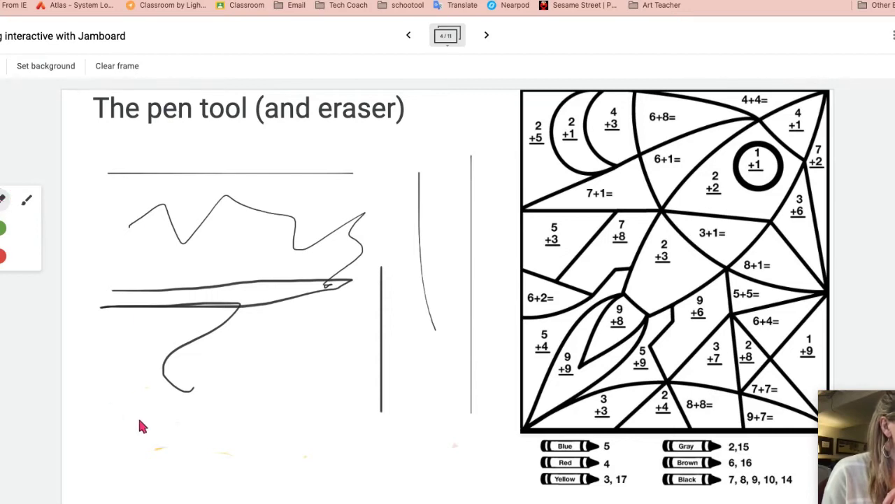
mouse_move(109, 431)
mouse_down()
mouse_move(320, 430)
mouse_move(360, 420)
mouse_up()
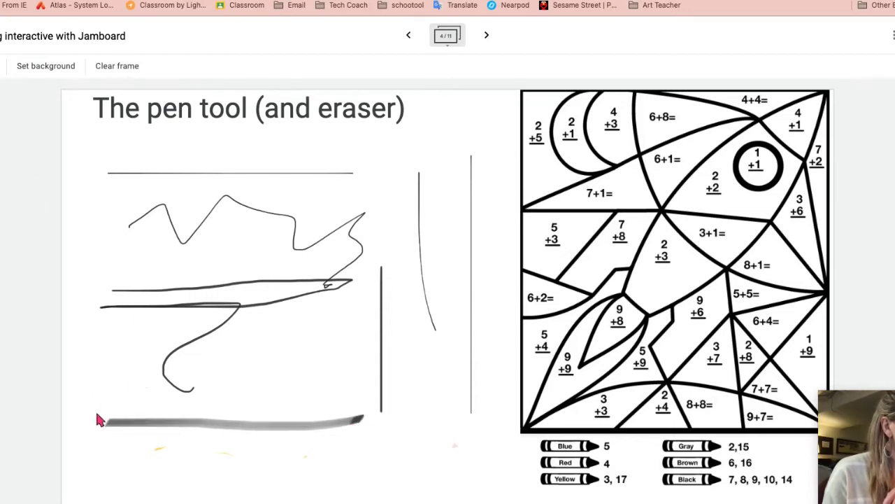
mouse_move(101, 419)
mouse_down()
mouse_move(285, 422)
mouse_move(112, 424)
mouse_up()
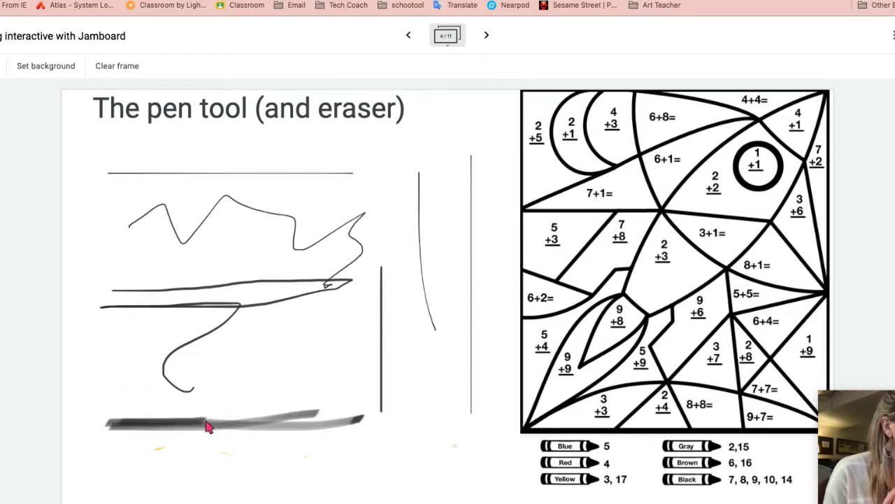
drag(112, 427, 179, 434)
Paint a black brush squiggle beside the marker curve, and erase parts of the marker lines and the zigzag.
click(27, 200)
mouse_move(228, 353)
mouse_down()
mouse_move(315, 345)
mouse_move(289, 356)
mouse_move(280, 320)
mouse_move(260, 349)
mouse_move(296, 299)
mouse_up()
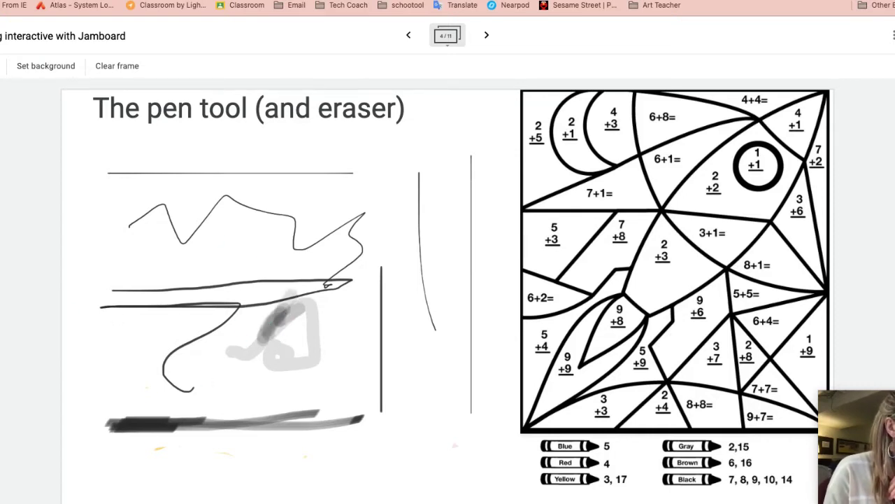
mouse_move(160, 315)
mouse_down()
mouse_move(202, 320)
mouse_move(109, 336)
mouse_move(114, 304)
mouse_move(315, 303)
mouse_move(349, 294)
mouse_move(137, 298)
mouse_move(202, 282)
mouse_move(199, 292)
mouse_move(176, 293)
mouse_up()
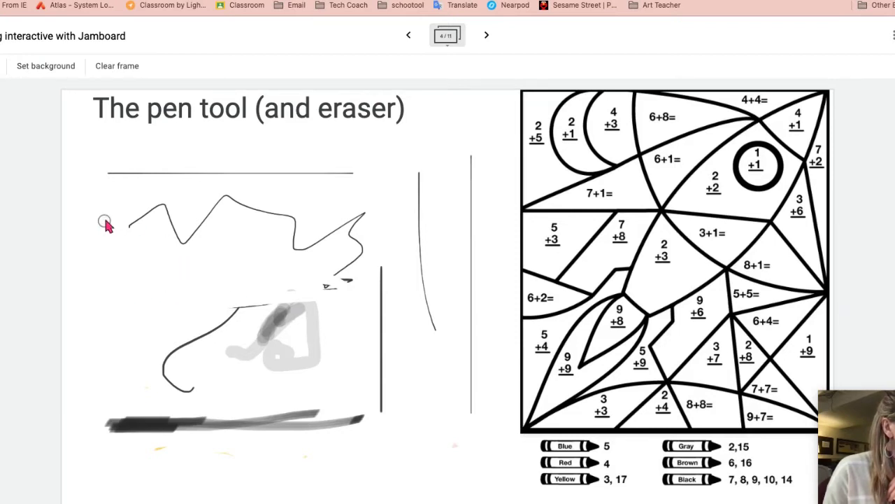
mouse_move(123, 229)
mouse_down()
mouse_move(156, 207)
mouse_move(194, 238)
mouse_move(244, 190)
mouse_move(293, 220)
mouse_up()
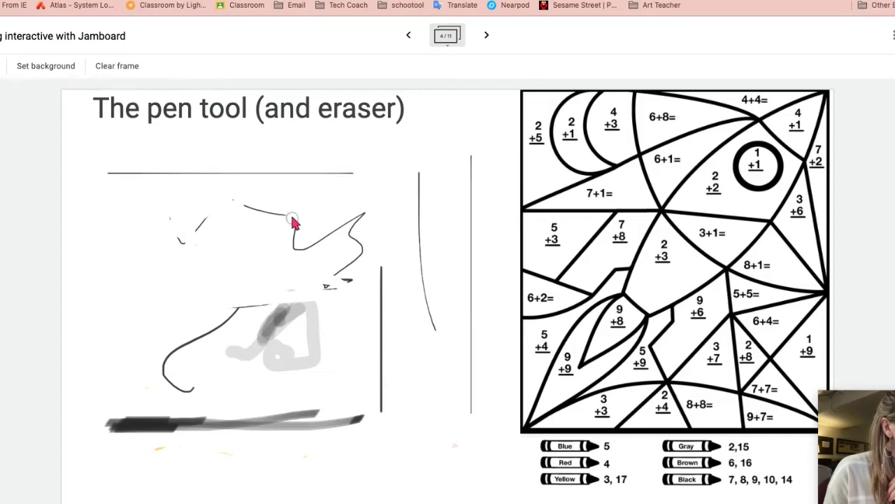
Compare today's entries in the version history and restore the board to today's 3:32 PM version.
click(891, 35)
click(847, 319)
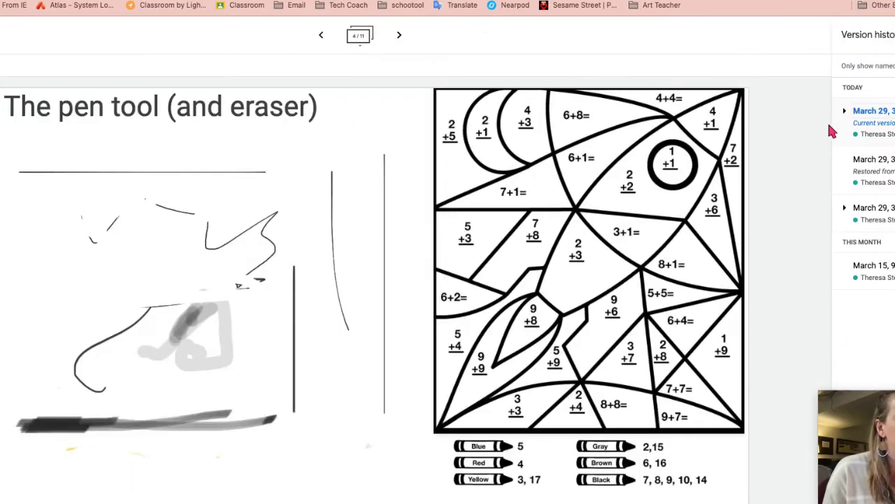
click(845, 111)
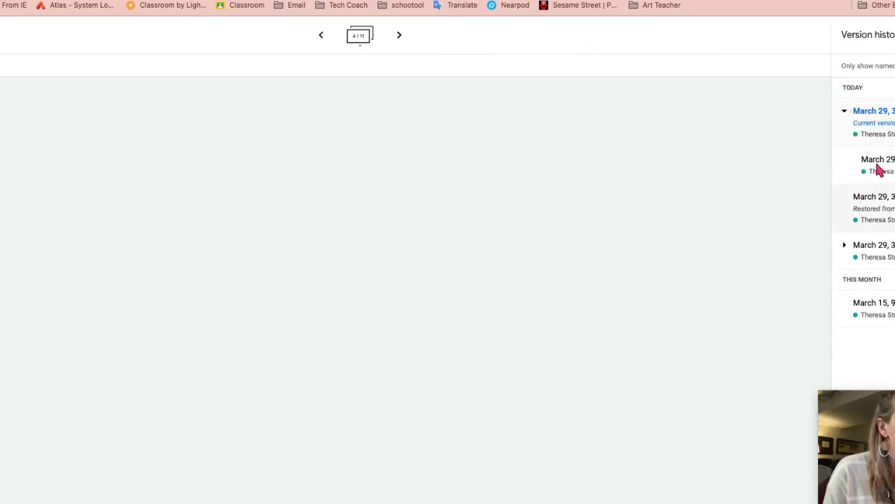
click(874, 171)
click(875, 172)
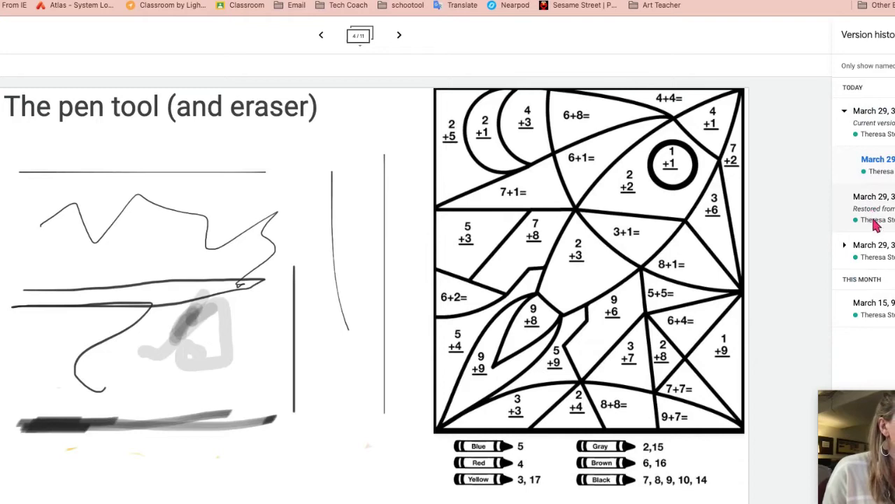
click(875, 221)
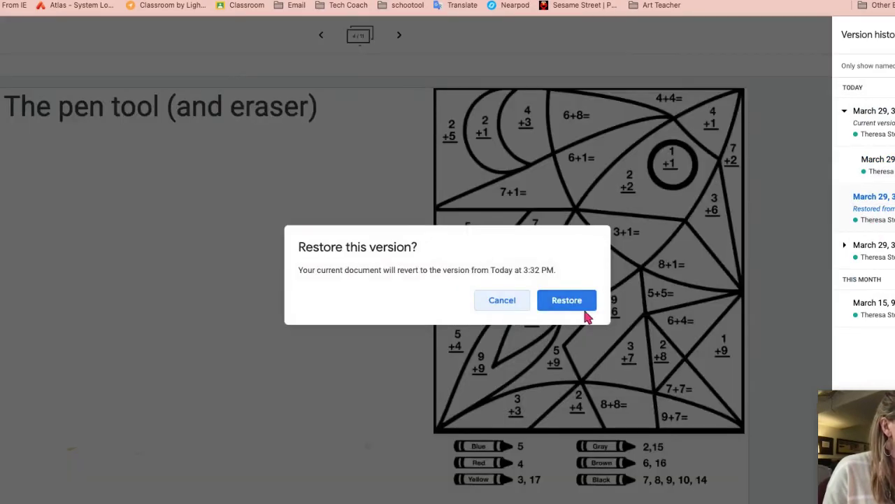
click(581, 306)
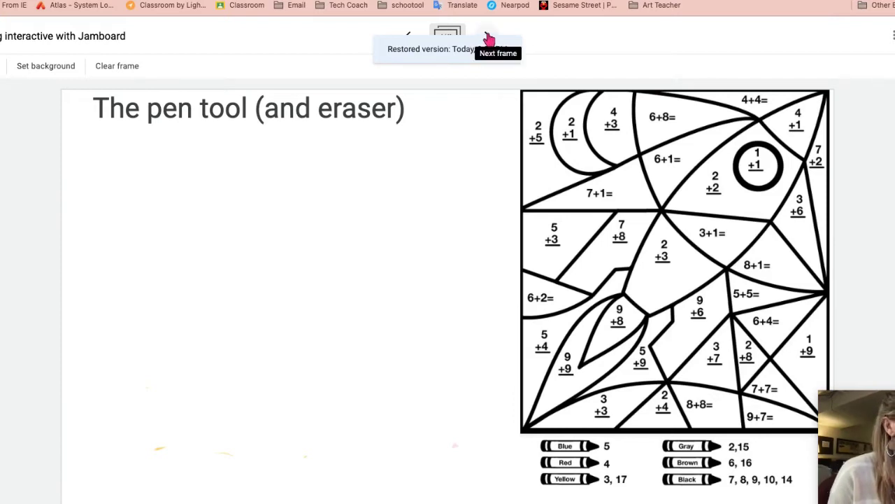
Go to frame 5, "Shapes tool", and collapse the frame overview.
click(446, 32)
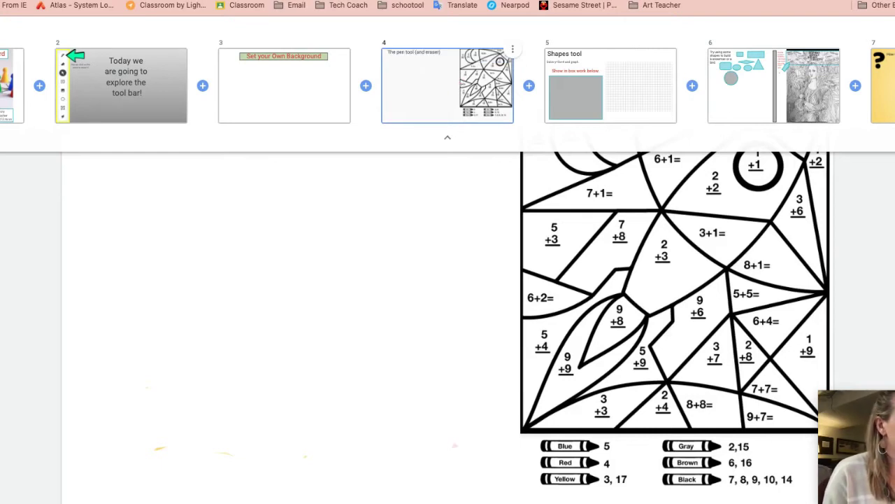
click(606, 77)
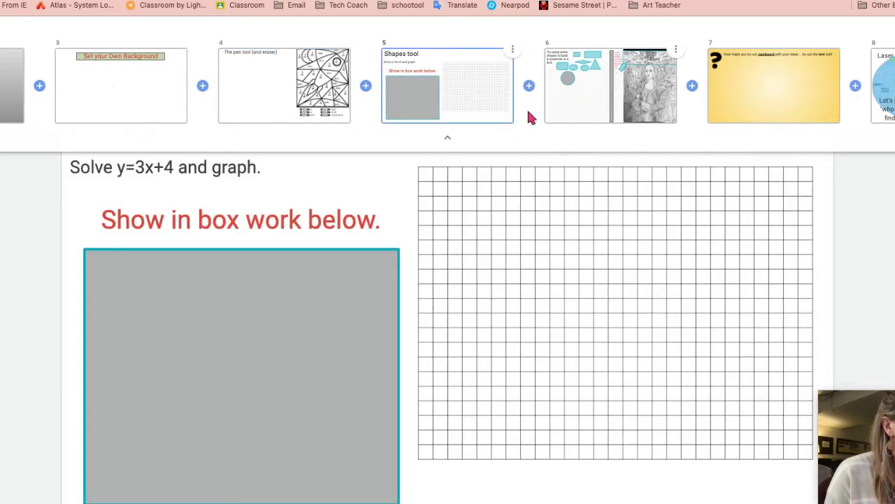
click(449, 139)
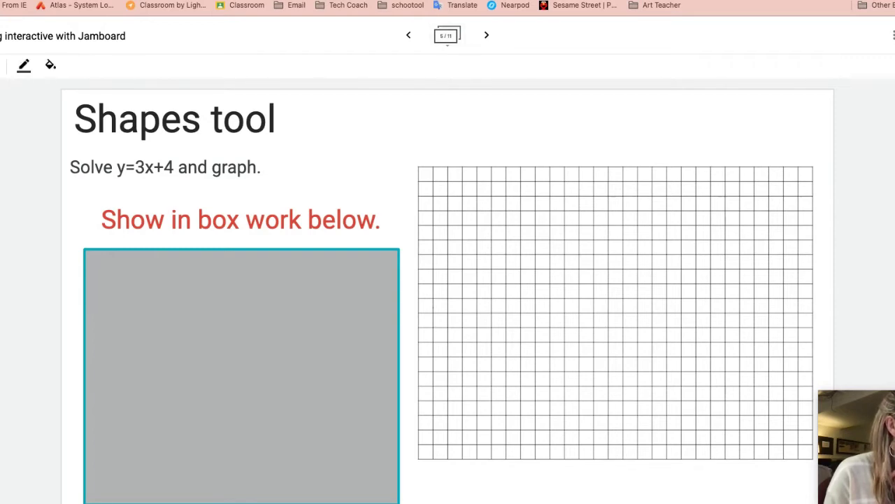
Draw a long, narrow rectangle with a black border and white fill across the middle of the graph grid.
click(2, 381)
drag(409, 305, 819, 322)
click(51, 67)
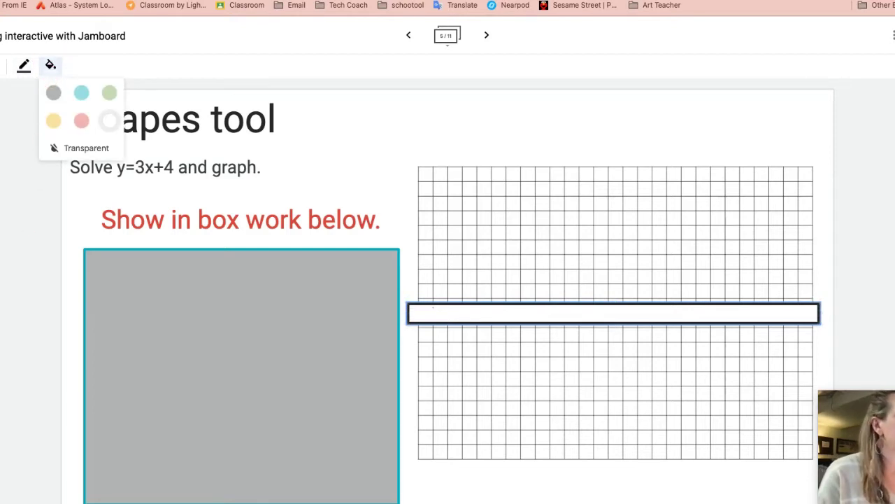
key(Escape)
Draw a small circle above the graph grid and move it into the gray work box.
click(1, 365)
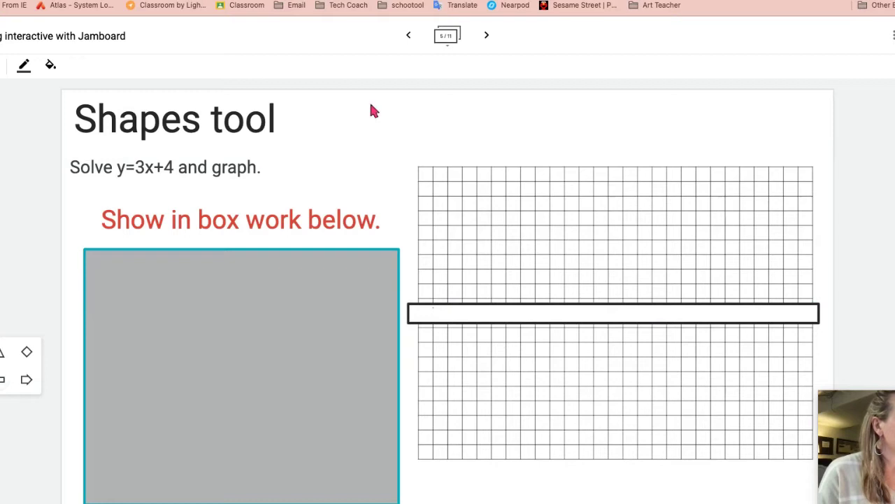
drag(365, 111, 430, 173)
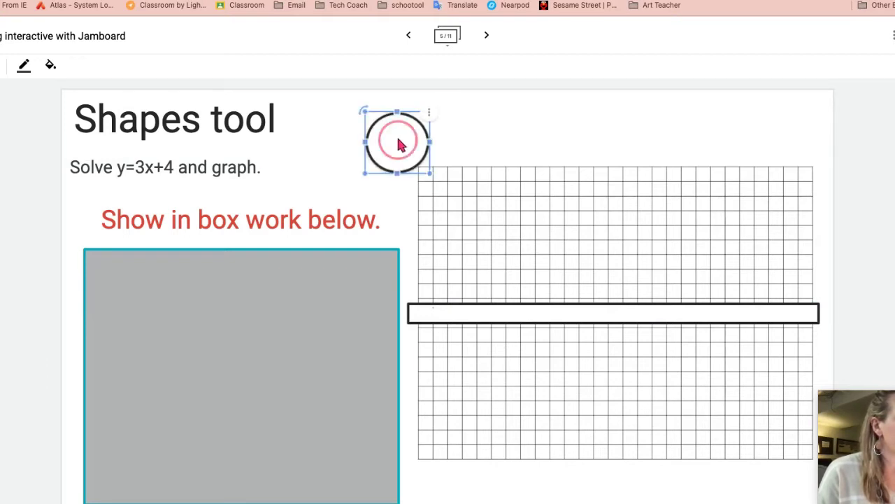
drag(400, 144, 330, 324)
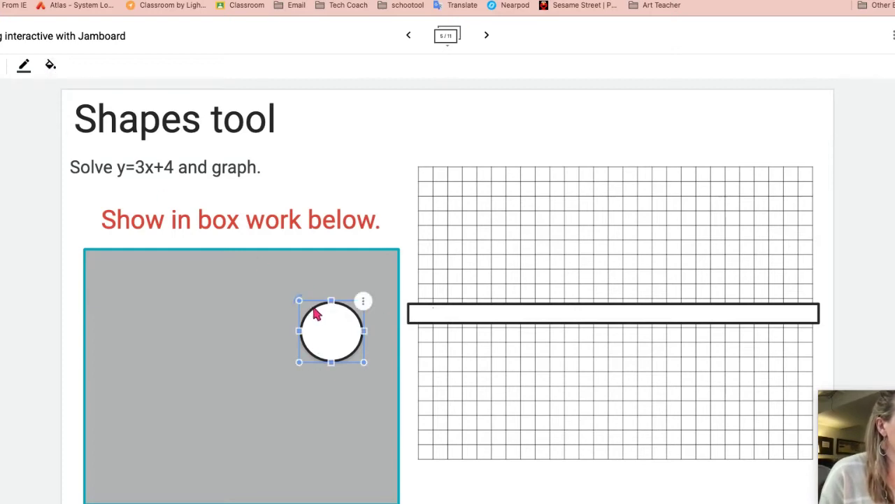
Give the circle in the gray box a blue border and a yellow fill.
click(51, 68)
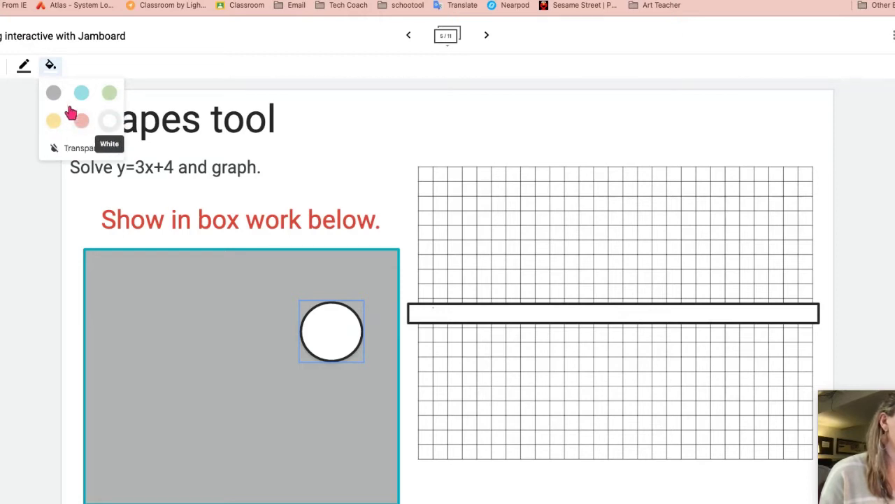
click(24, 64)
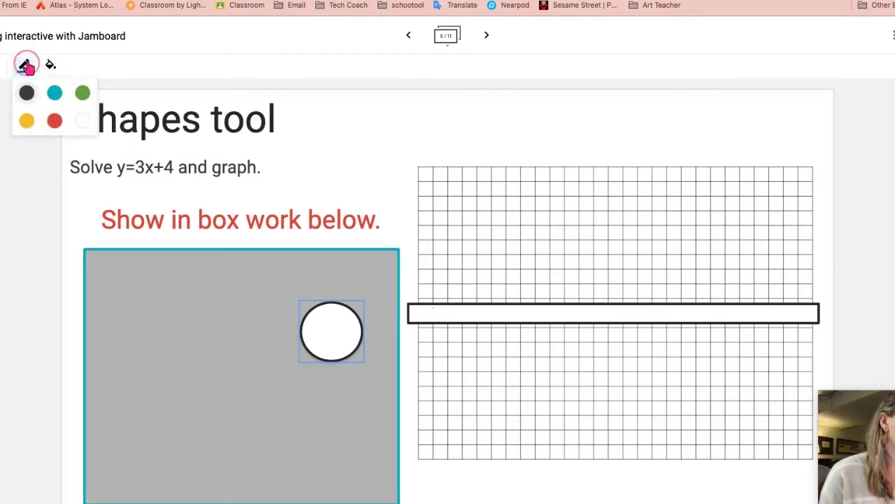
click(54, 97)
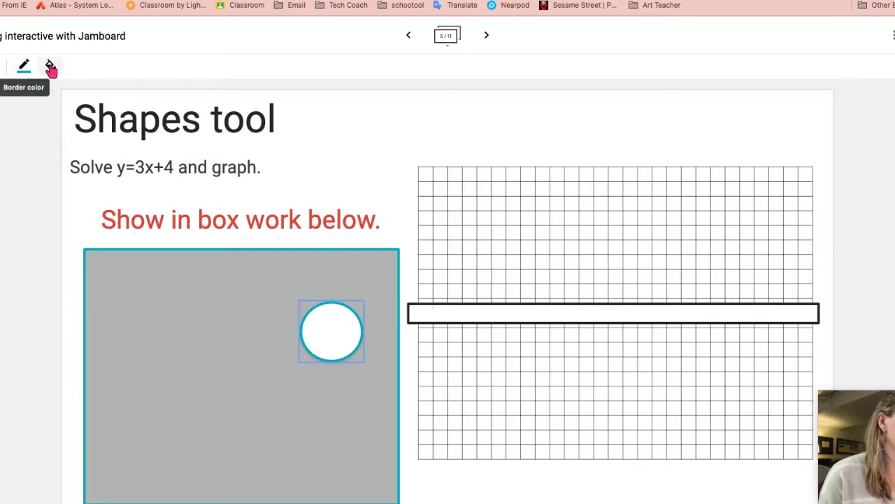
click(51, 68)
click(54, 122)
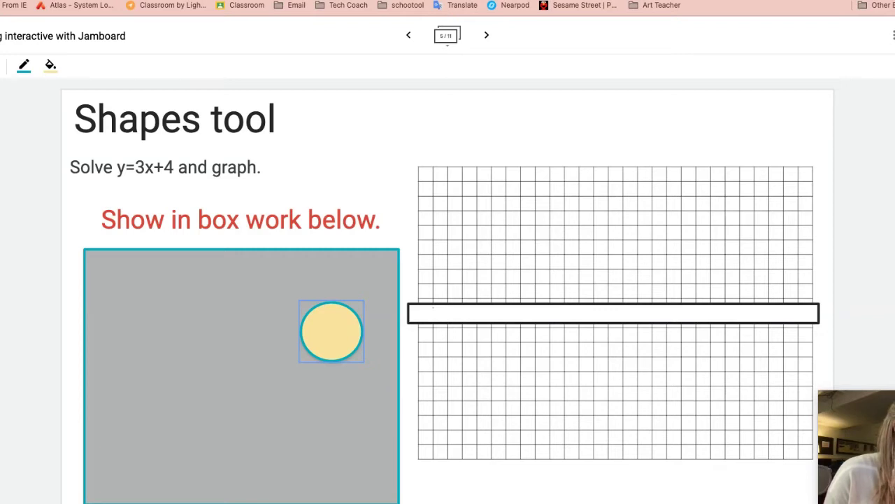
key(Escape)
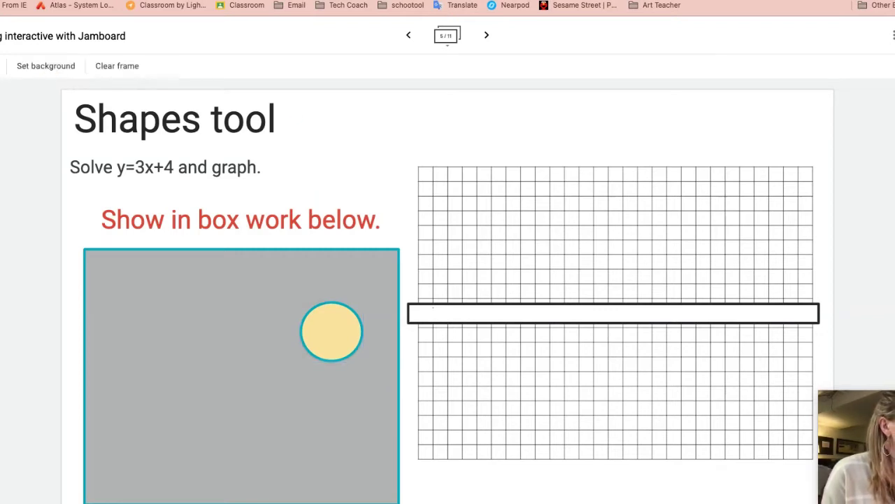
mouse_move(625, 146)
mouse_down()
mouse_move(669, 386)
mouse_move(661, 413)
mouse_up()
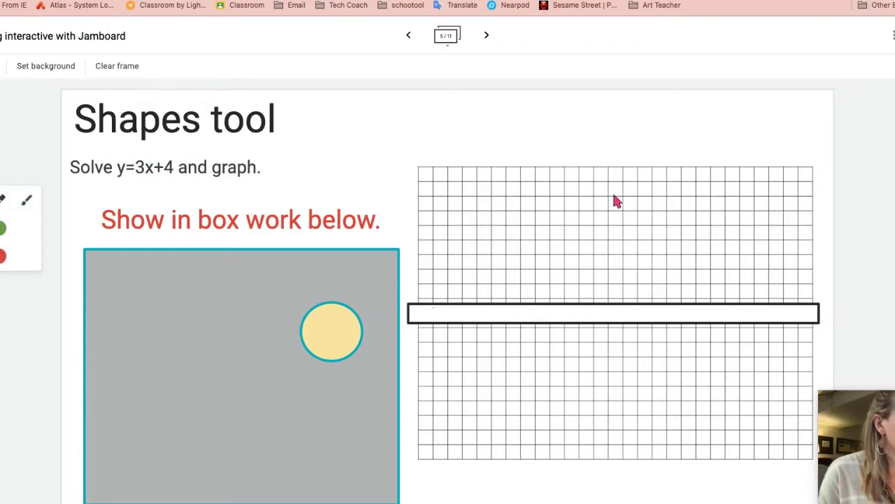
drag(627, 148, 620, 455)
key(ctrl+z)
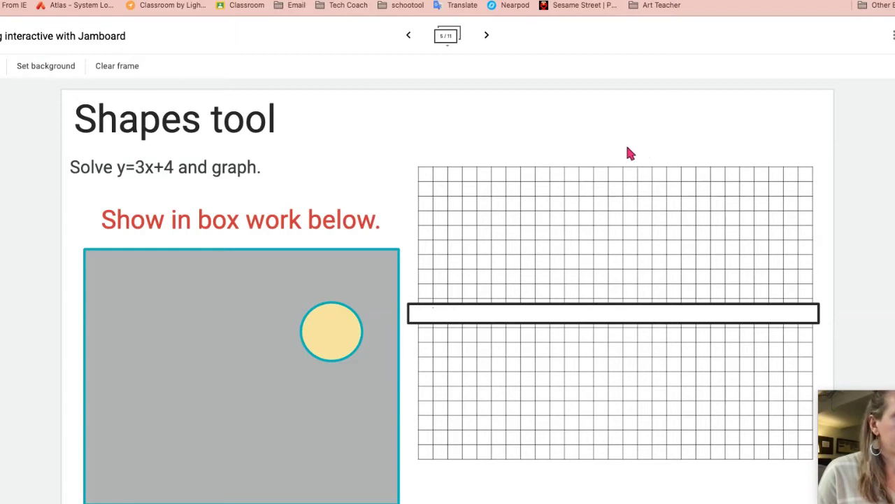
drag(626, 147, 622, 481)
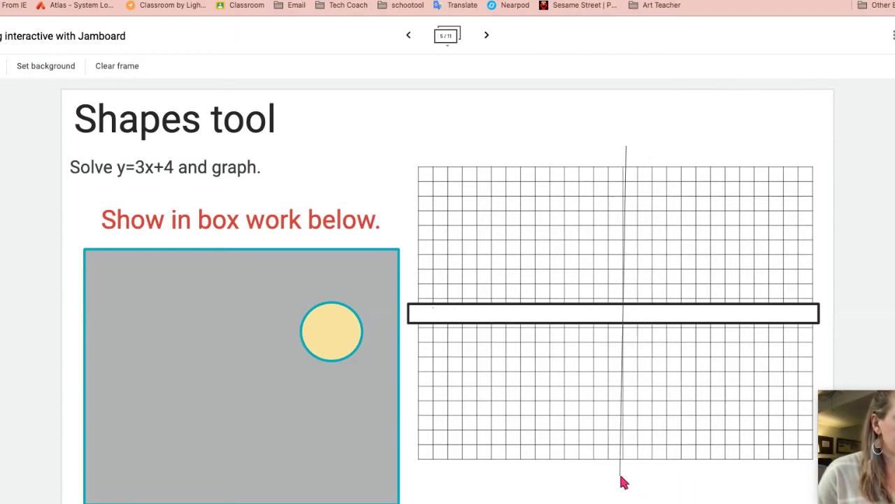
drag(623, 481, 634, 463)
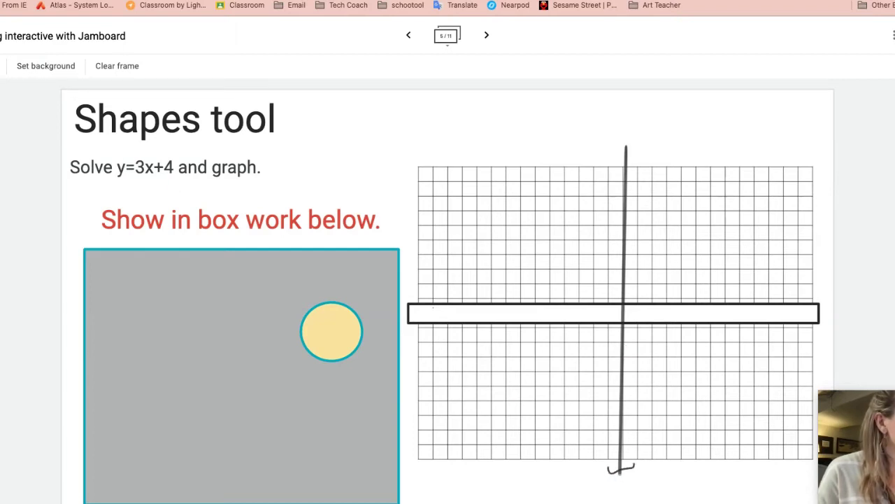
key(ctrl+z)
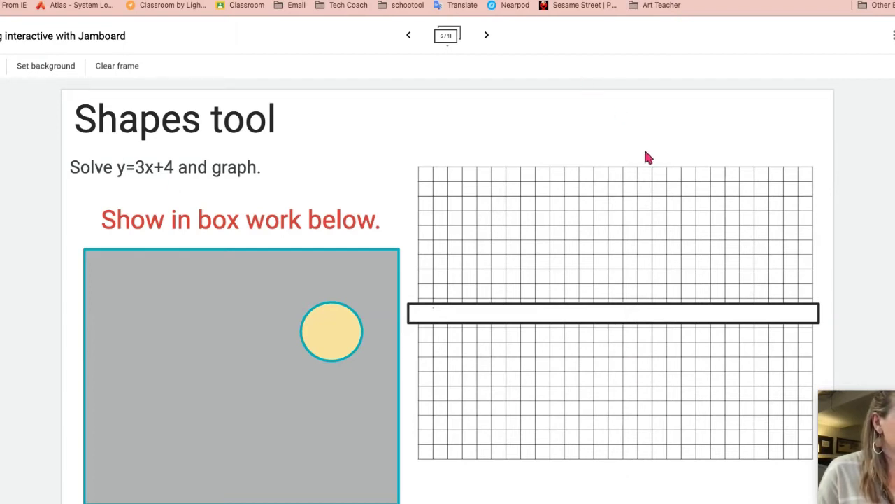
Draw a thick black freehand vertical line down the middle of the graph grid.
drag(620, 144, 633, 463)
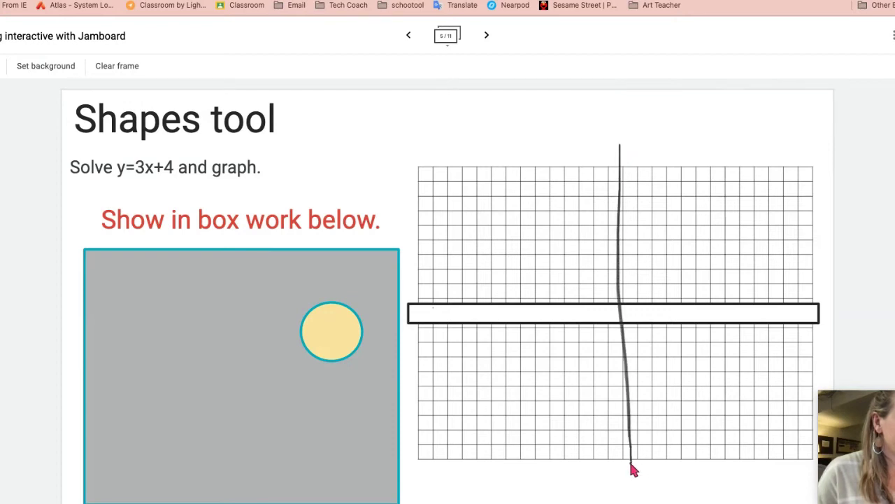
Replace the thick vertical line with a thin black one down the middle of the graph grid, adding arrowheads at both ends.
key(ctrl+z)
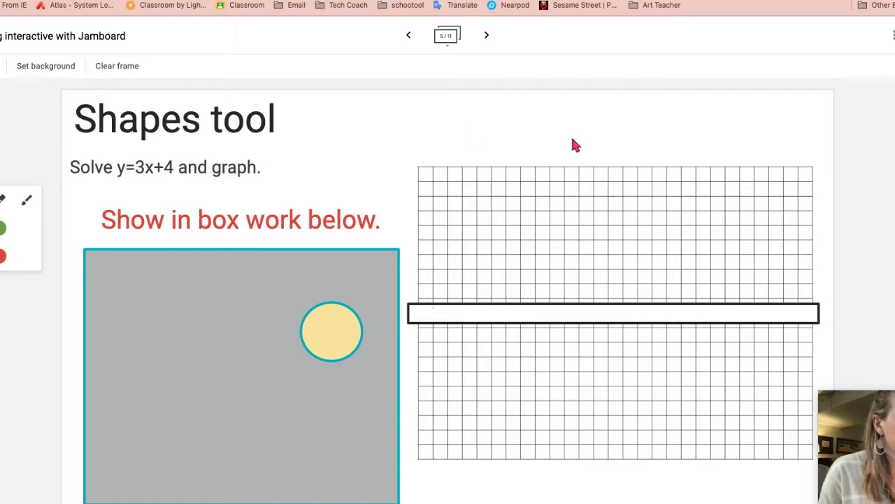
drag(624, 150, 642, 482)
key(ctrl+z)
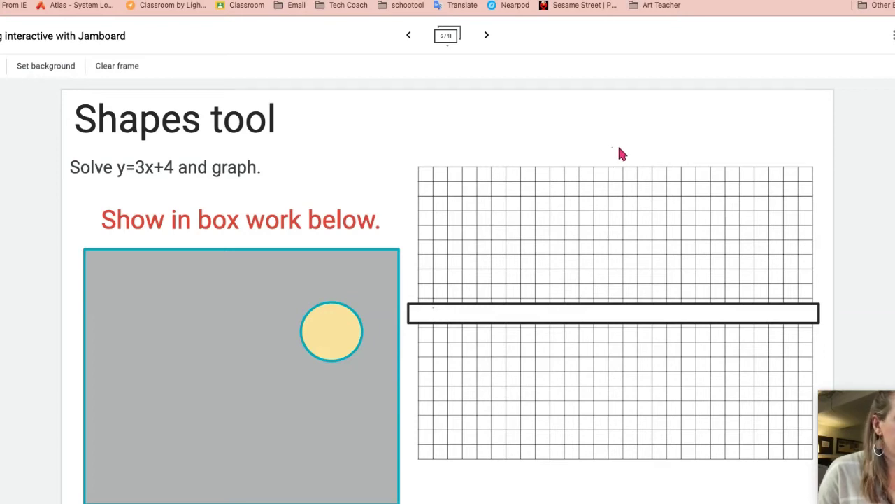
mouse_move(617, 148)
mouse_down()
mouse_move(619, 503)
mouse_move(616, 487)
mouse_up()
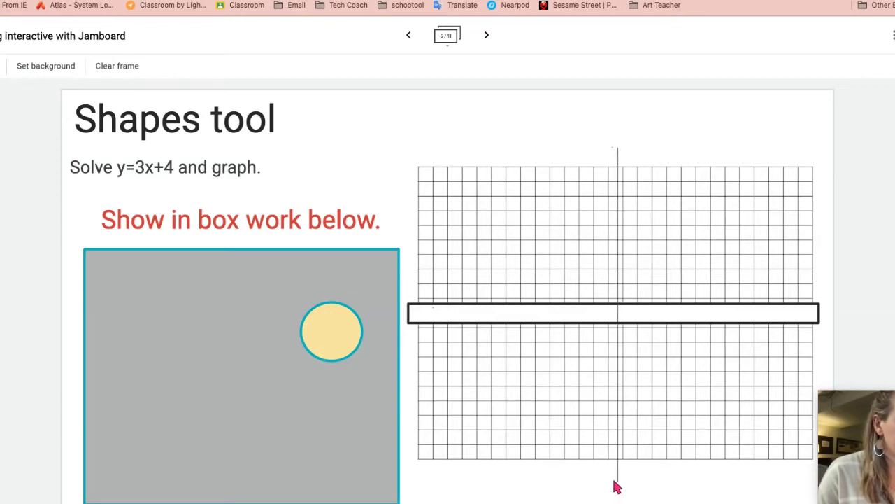
drag(613, 487, 619, 473)
drag(611, 151, 617, 140)
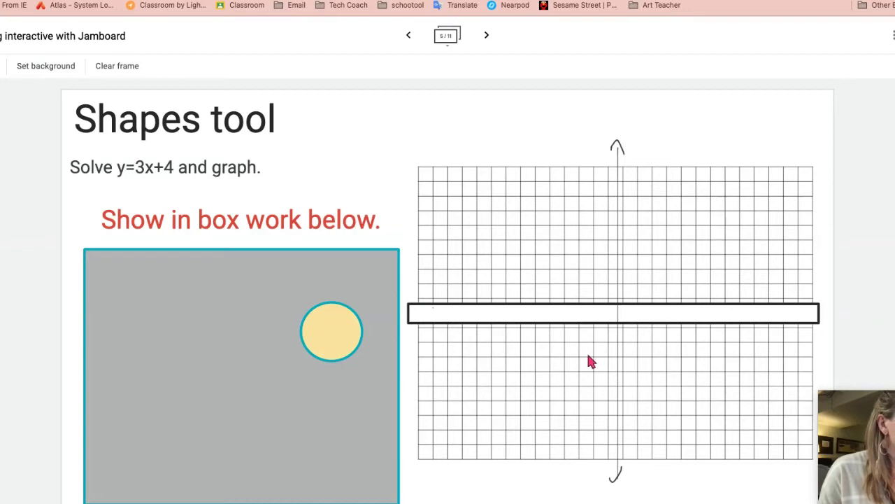
Delete the long white rectangle across the middle of the graph grid.
click(573, 313)
key(Delete)
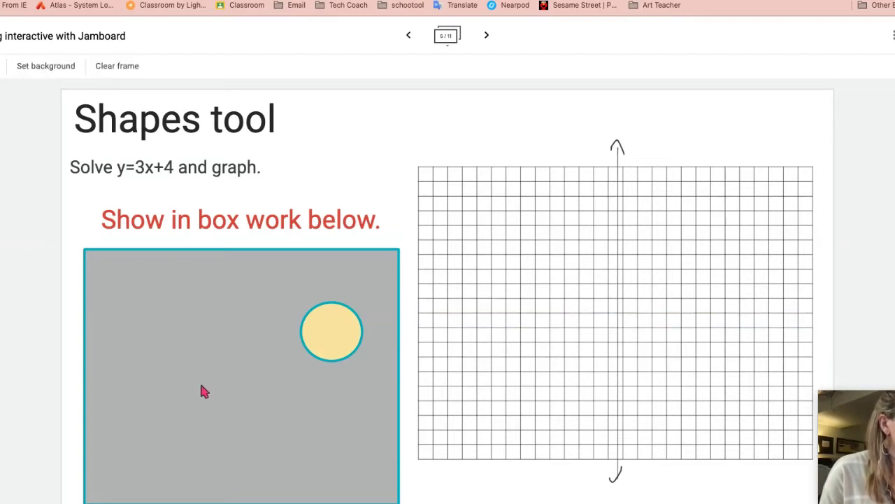
click(350, 333)
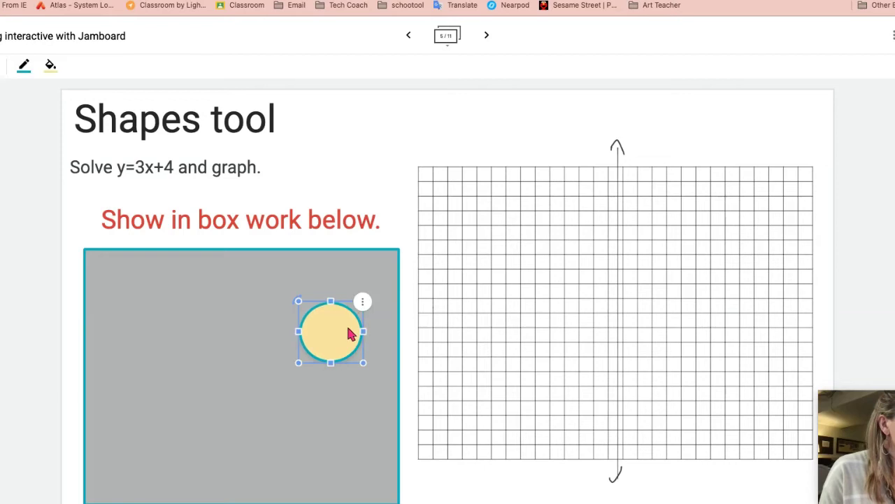
On the next frame, move the gray circle below the other shapes and duplicate it twice to stack three overlapping circles.
click(486, 35)
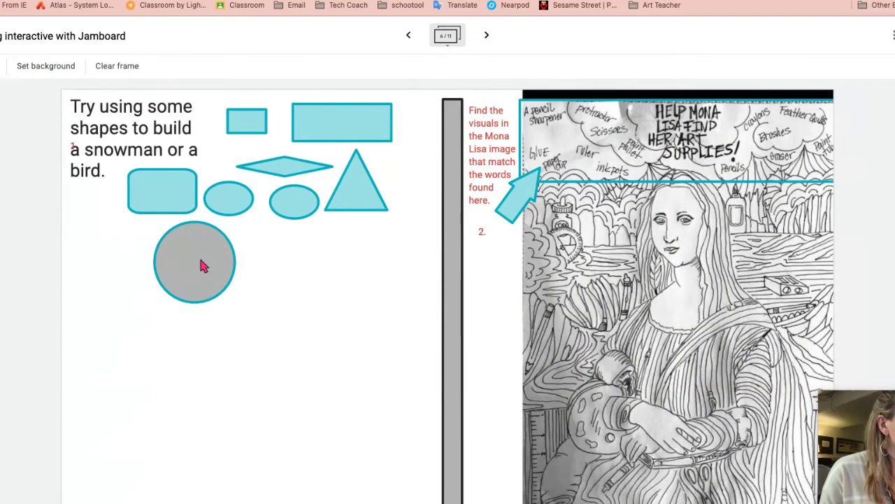
click(165, 199)
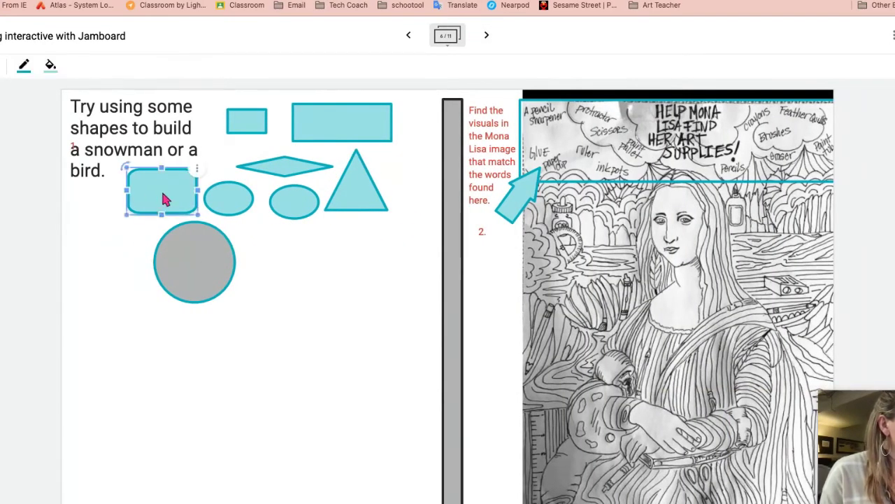
click(196, 270)
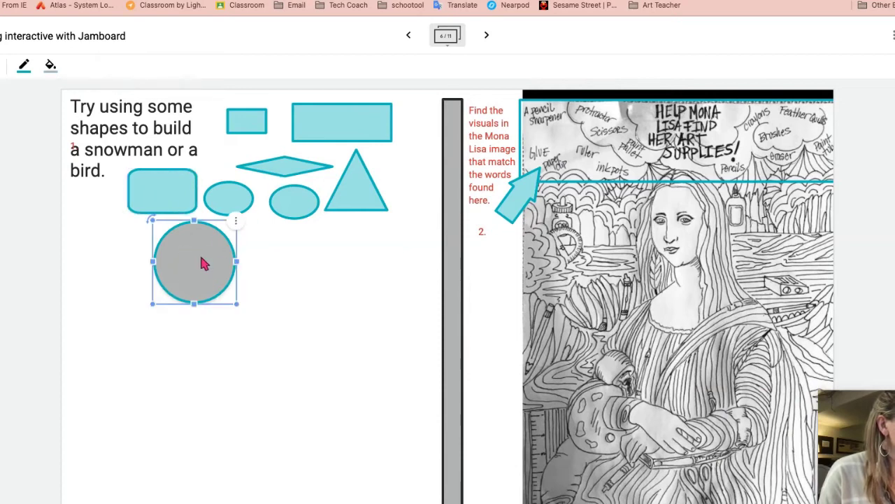
drag(193, 259, 249, 289)
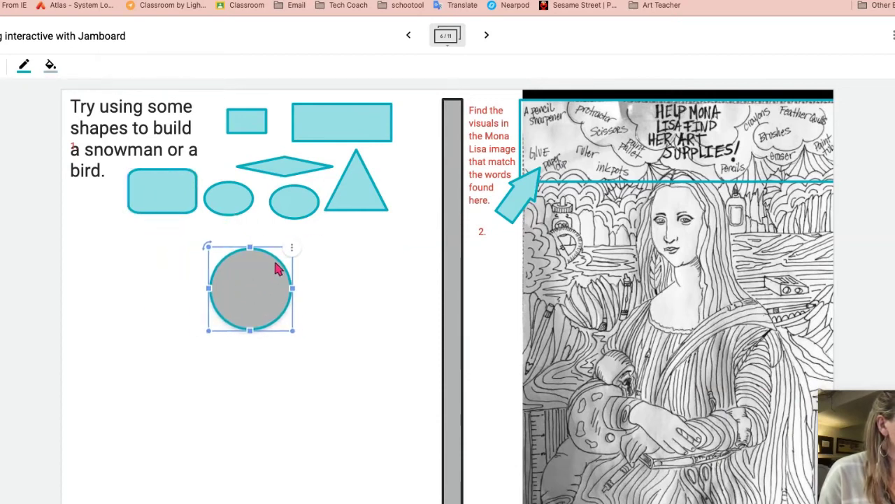
click(295, 248)
click(327, 256)
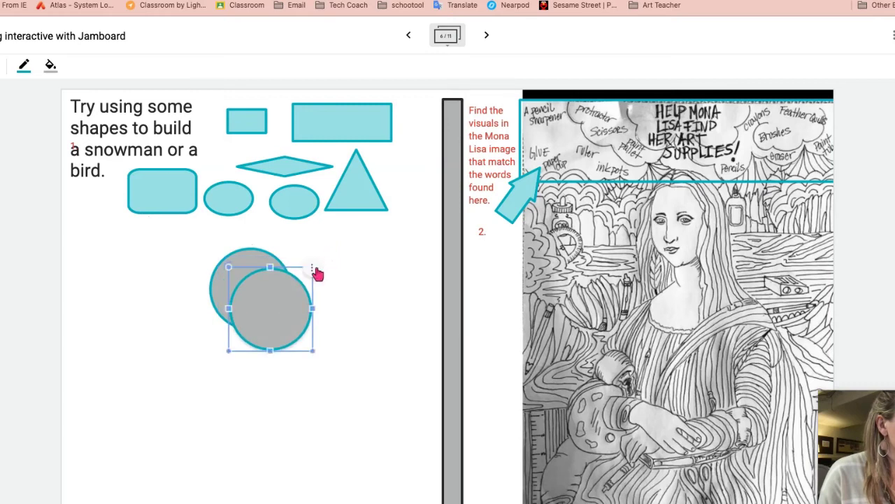
drag(273, 318, 252, 418)
click(295, 313)
click(316, 317)
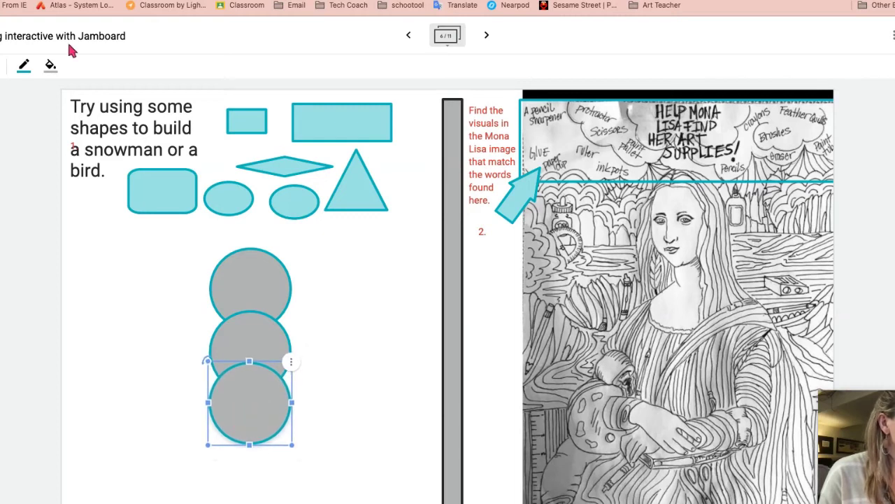
Fill the bottom circle of the stack with pink.
click(50, 65)
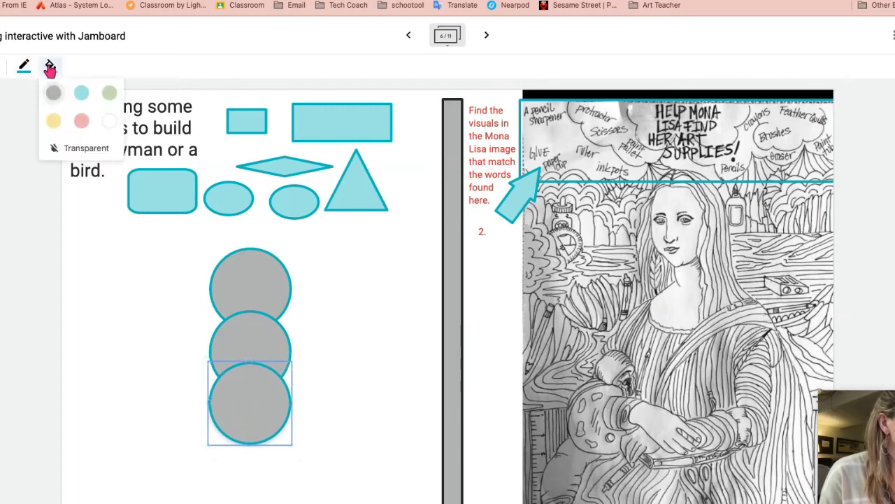
click(81, 120)
click(252, 330)
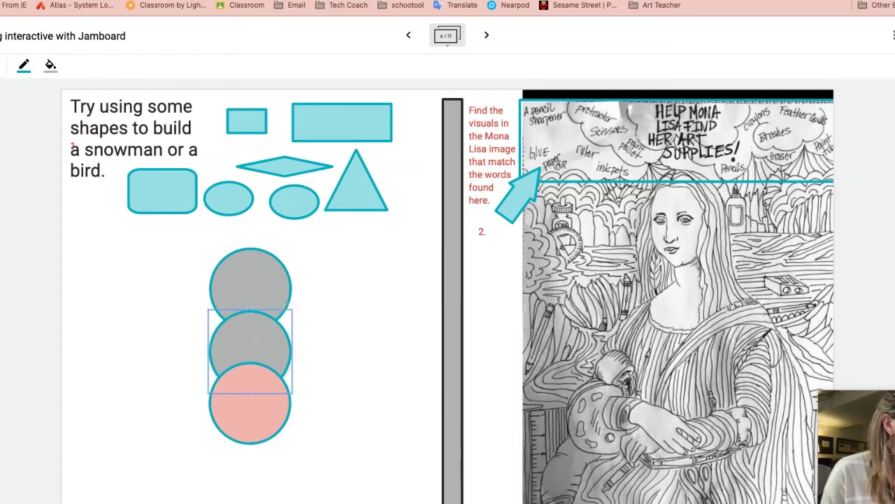
click(181, 179)
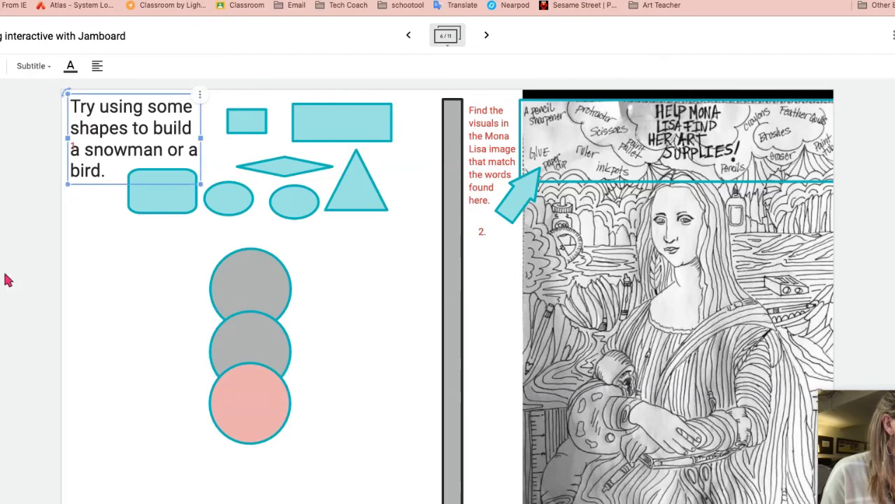
Start adding an image and search Google Images for "paintbrush", refining the search to "paintbrush transparent".
key(Escape)
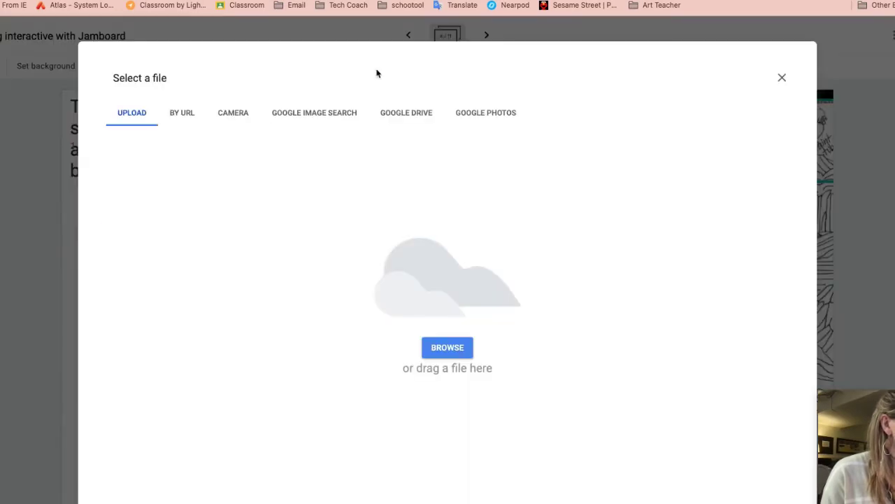
click(293, 117)
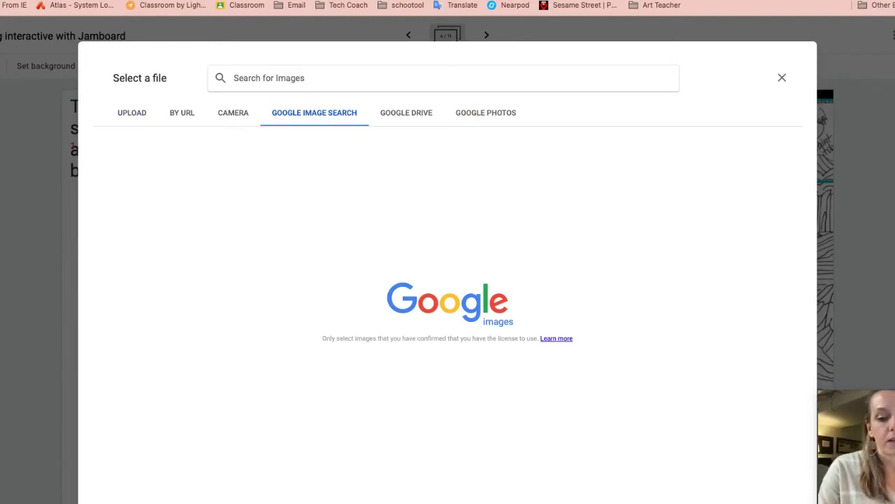
text(paintbrush)
key(Return)
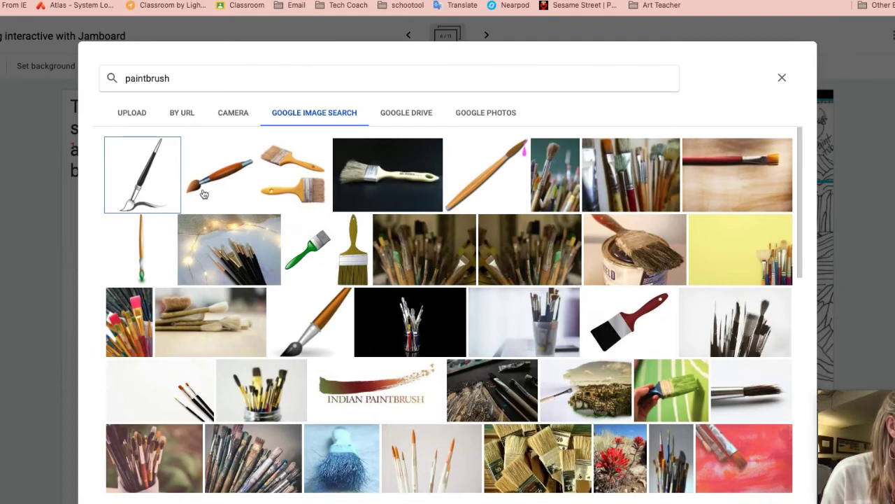
click(224, 86)
text(transparent)
key(Return)
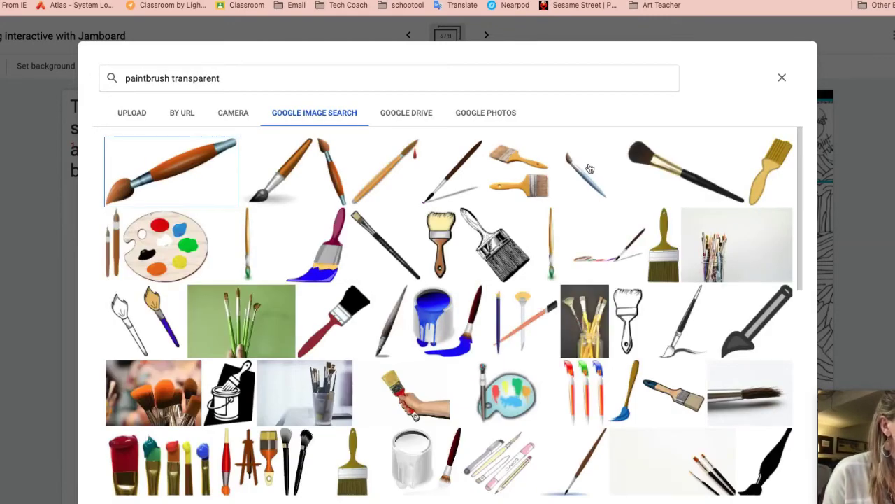
Insert the black-handled paintbrush with dark, rounded bristles, move it over the circle stack and make it smaller.
click(455, 176)
click(658, 163)
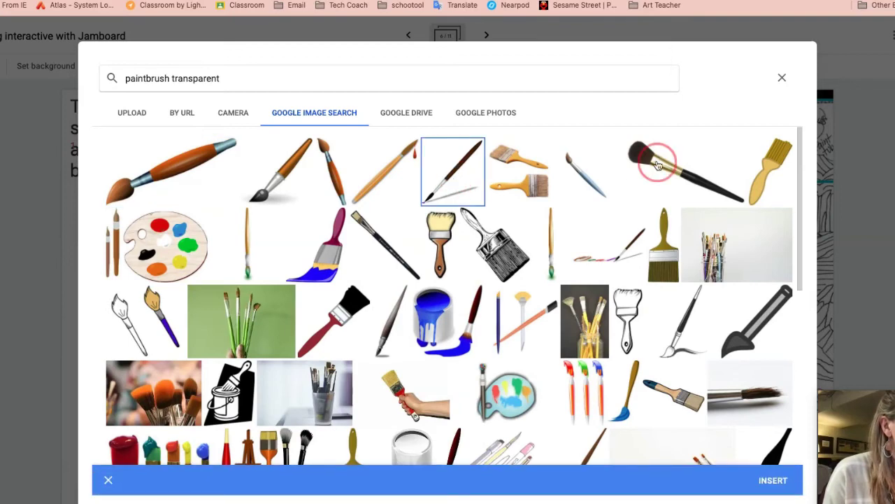
click(774, 482)
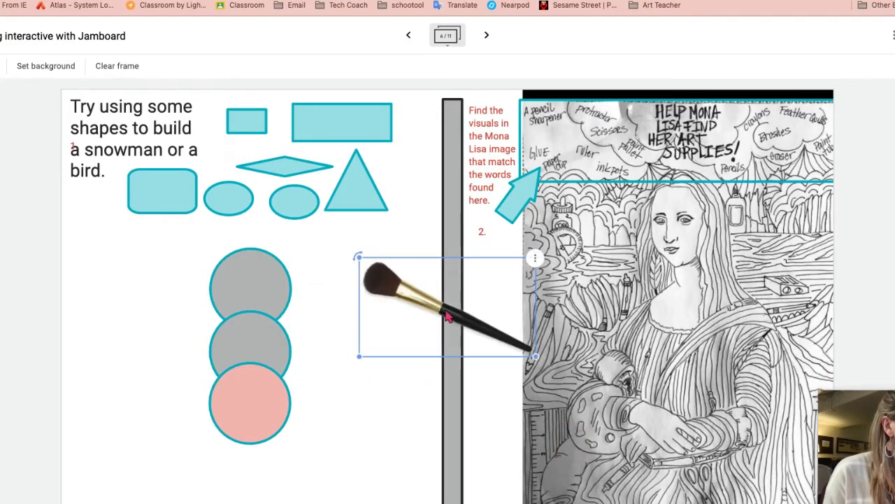
mouse_move(448, 316)
mouse_down()
mouse_move(254, 333)
mouse_move(241, 318)
mouse_move(231, 338)
mouse_up()
mouse_move(319, 379)
mouse_down()
mouse_move(250, 356)
mouse_move(240, 315)
mouse_move(252, 341)
mouse_up()
Duplicate the paintbrush and move the copy to the left of the lower circles.
click(251, 281)
click(257, 286)
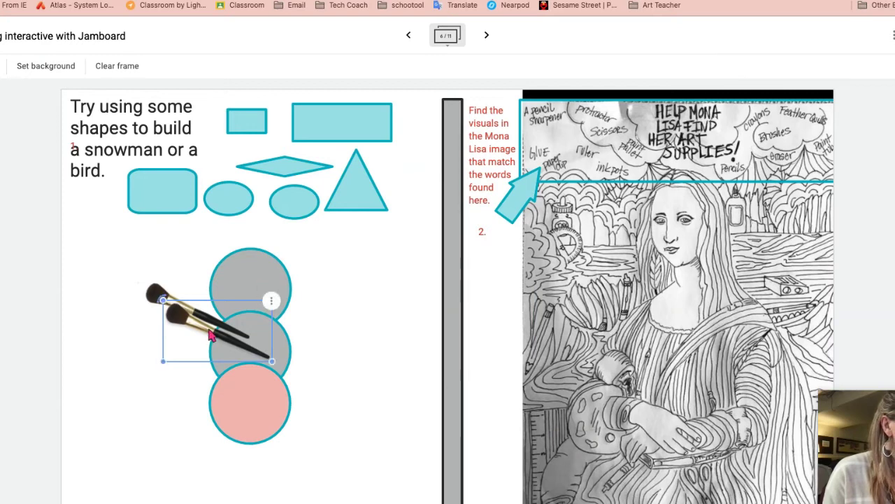
key(ctrl+d)
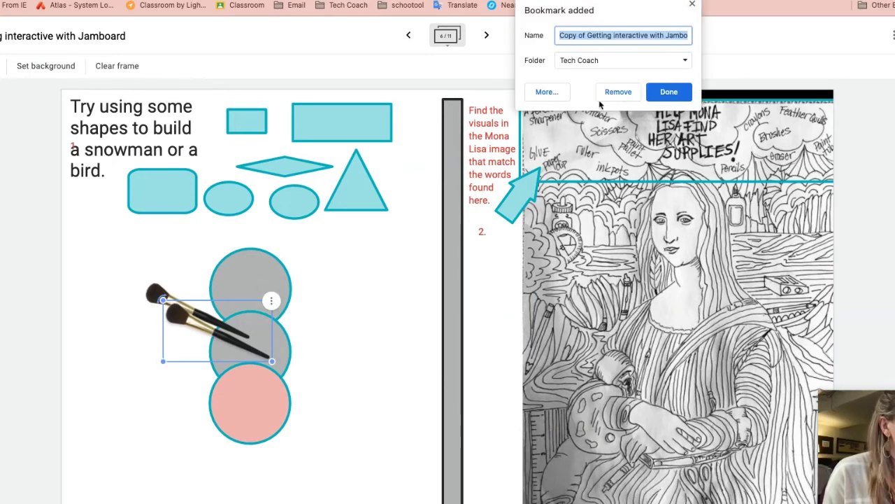
click(692, 7)
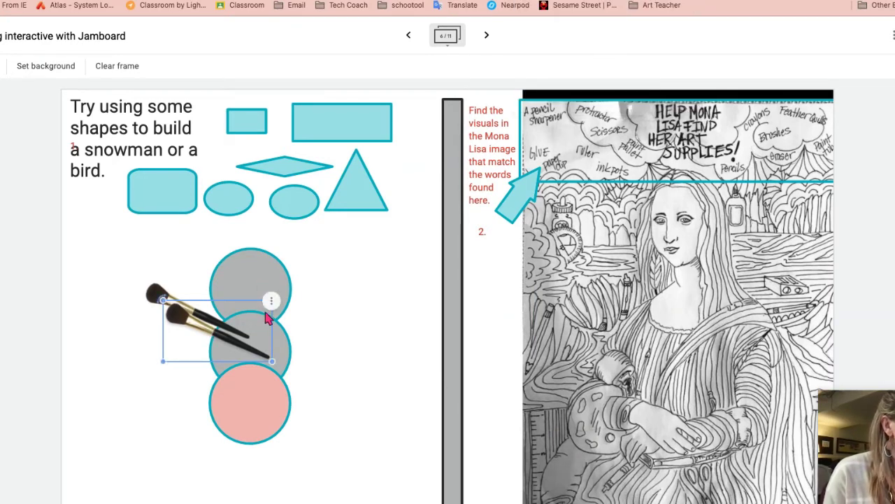
mouse_move(230, 344)
mouse_down()
mouse_move(189, 380)
mouse_move(176, 366)
mouse_up()
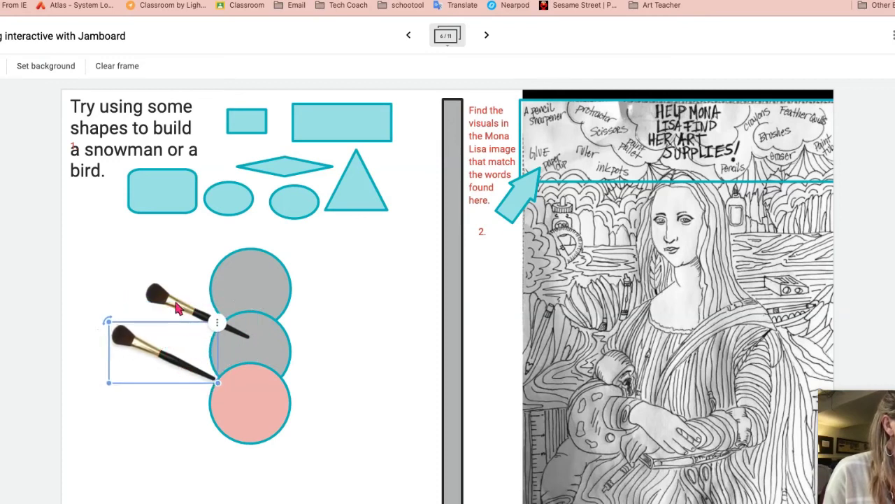
Move the original paintbrush left of the middle circle, duplicate it and place the copy beside the top circle.
drag(179, 310, 156, 294)
click(232, 264)
click(231, 274)
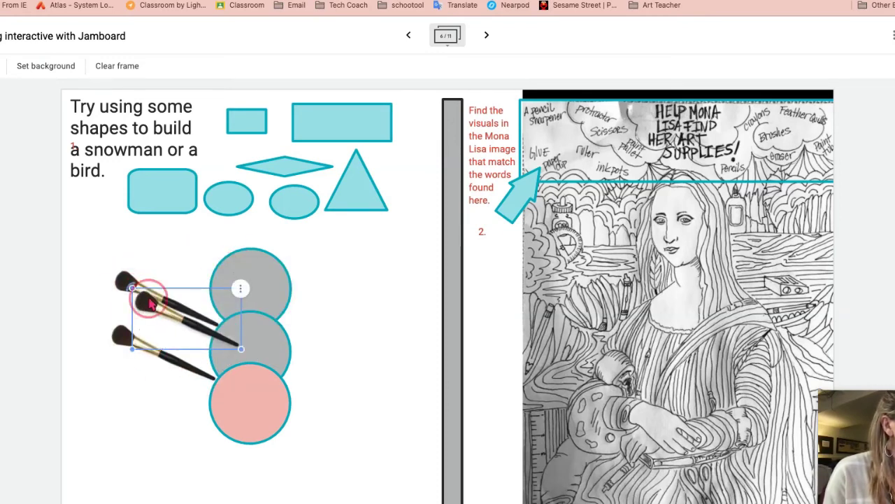
mouse_move(144, 300)
mouse_down()
mouse_move(176, 254)
mouse_move(167, 253)
mouse_up()
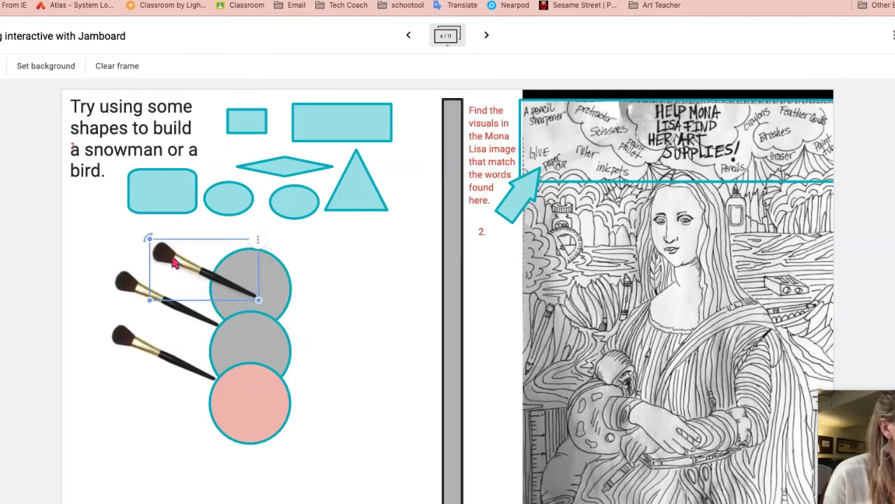
Move the two upper paintbrushes to the right side of the circle stack, one above the other.
mouse_move(174, 262)
mouse_down()
mouse_move(319, 259)
mouse_move(342, 292)
mouse_up()
click(147, 299)
drag(146, 299, 352, 370)
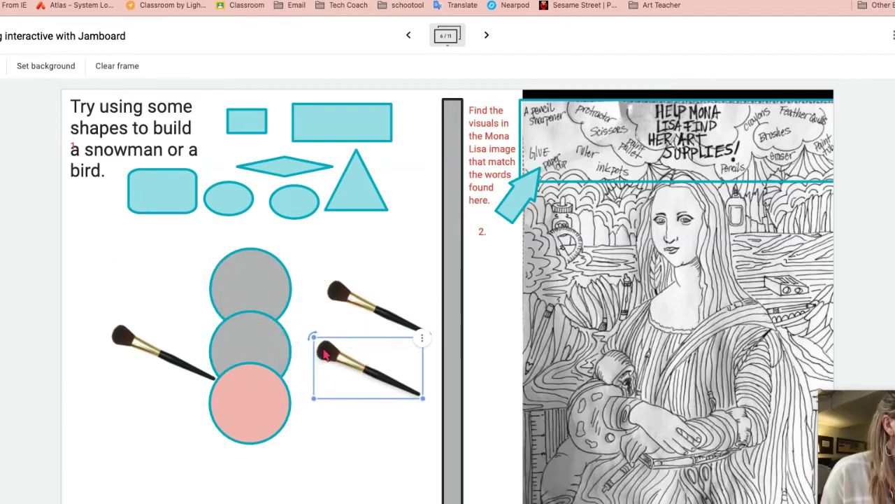
key(Escape)
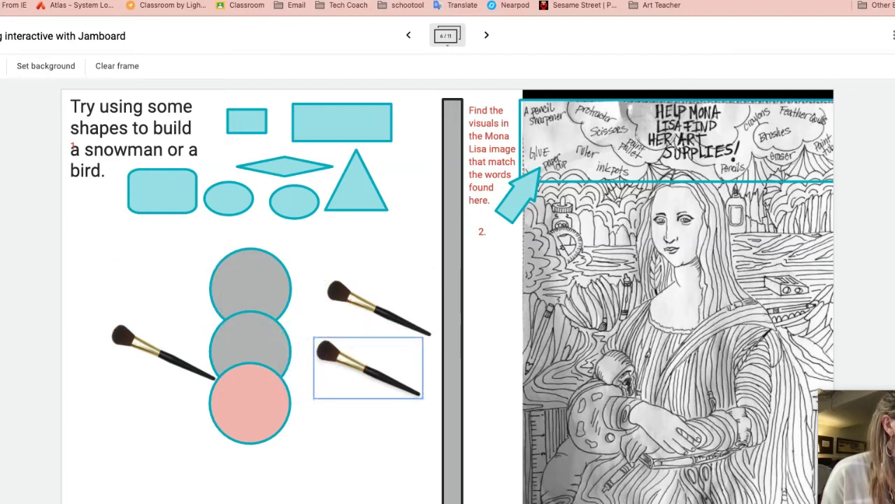
Delete the upper of the two paintbrushes to the right of the circle stack.
click(7, 291)
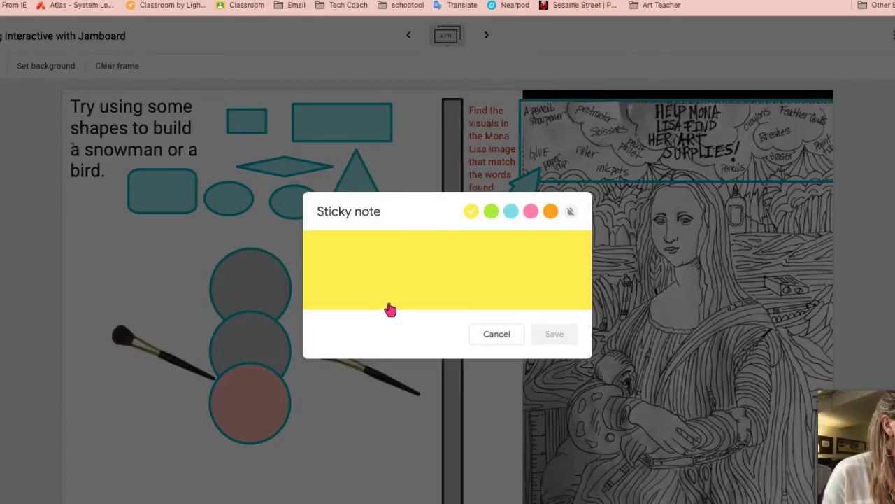
click(483, 335)
click(366, 312)
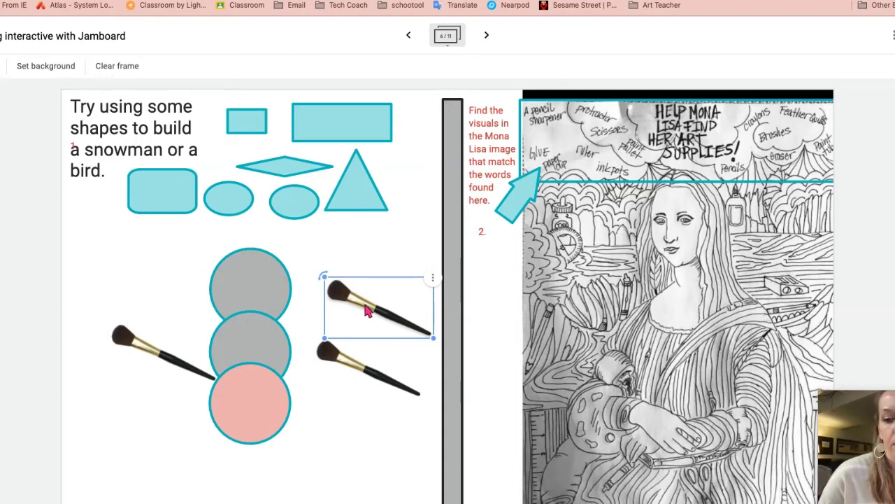
key(Delete)
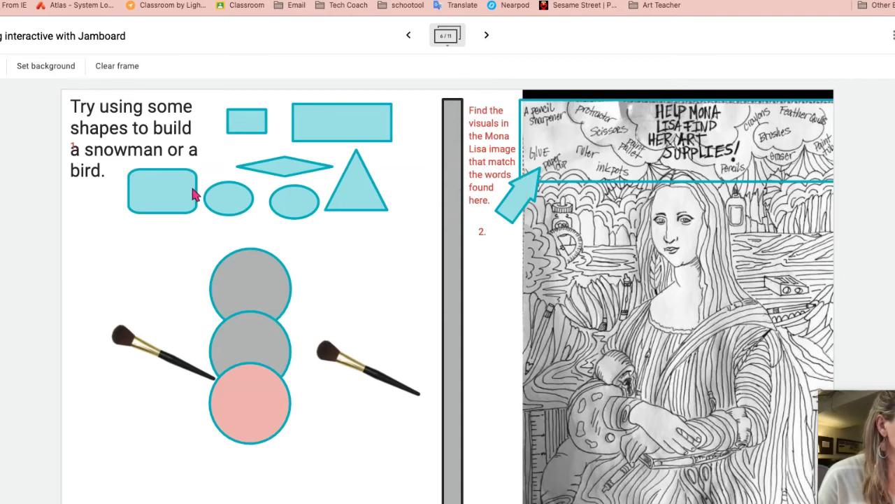
Move the blue rounded rectangle onto the Mona Lisa image, beside her face, and make its fill transparent.
click(168, 197)
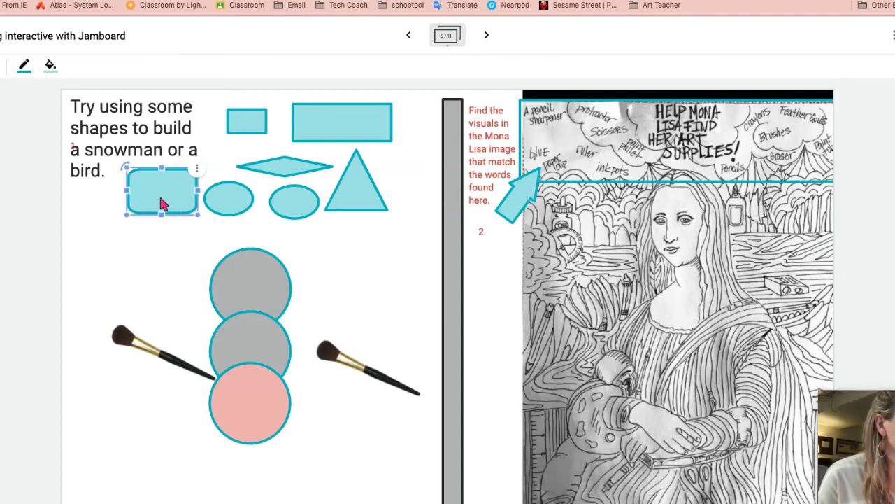
drag(160, 201, 601, 271)
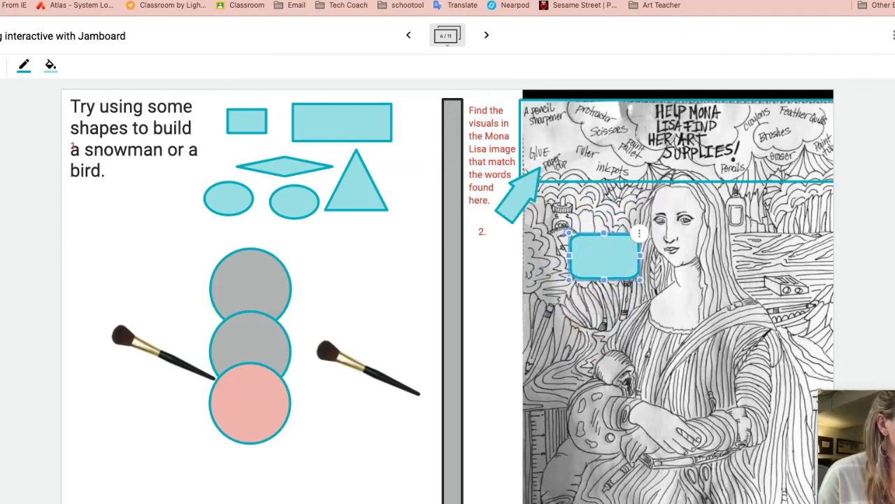
click(50, 64)
click(80, 146)
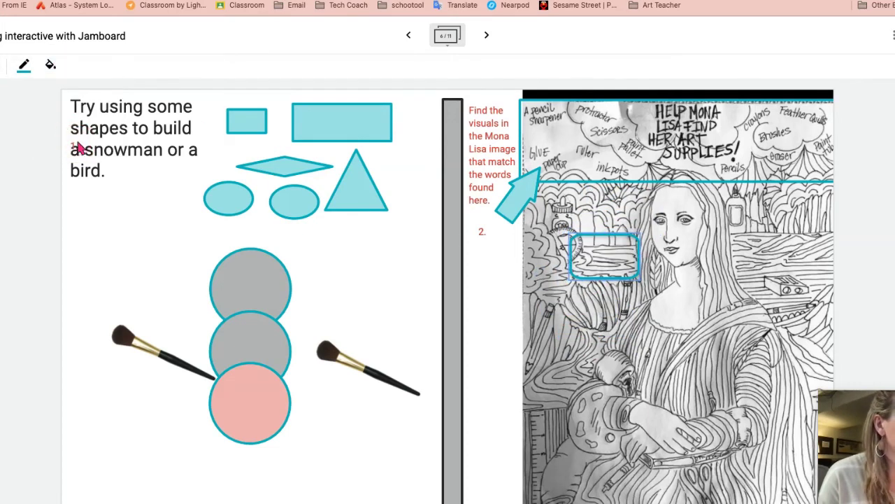
Move the transparent rounded rectangle off the Mona Lisa image to the blank area above the paintbrush beside the circle stack.
click(596, 240)
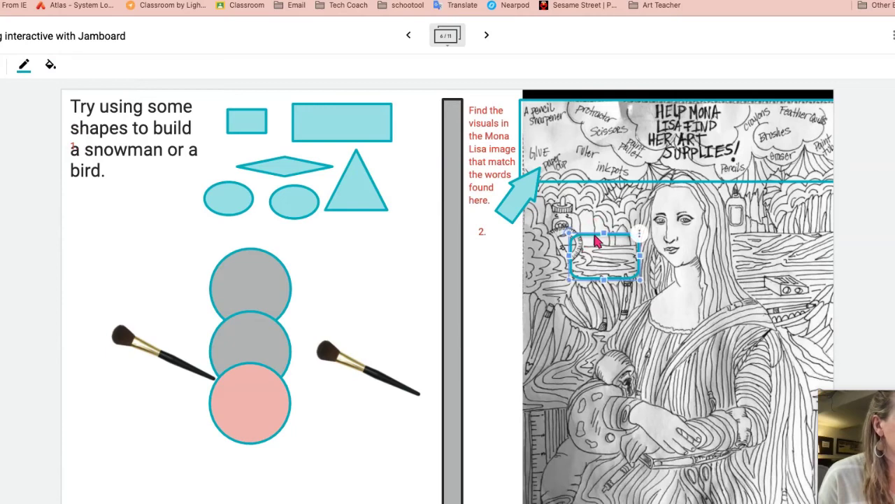
mouse_move(595, 240)
mouse_down()
mouse_move(552, 210)
mouse_move(597, 242)
mouse_up()
click(602, 235)
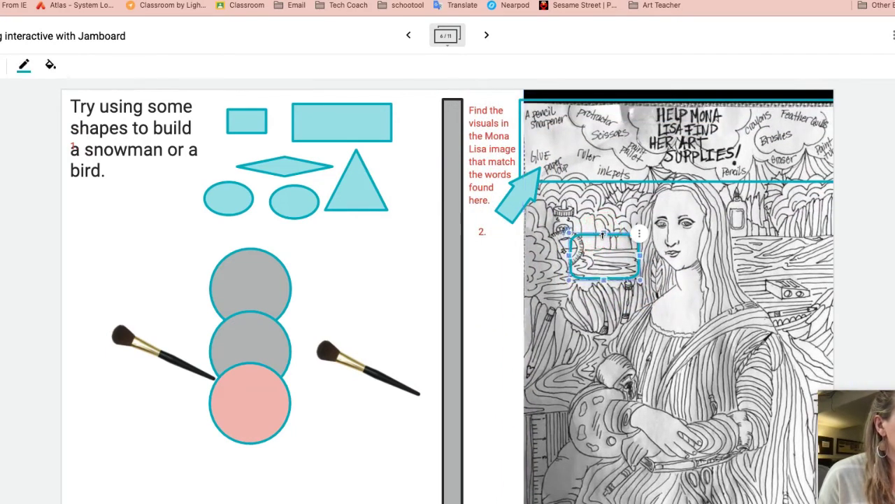
drag(598, 243, 385, 287)
click(631, 283)
drag(608, 294, 693, 239)
On the next frame, start choosing a custom background and search Google images for "map of usa".
click(486, 35)
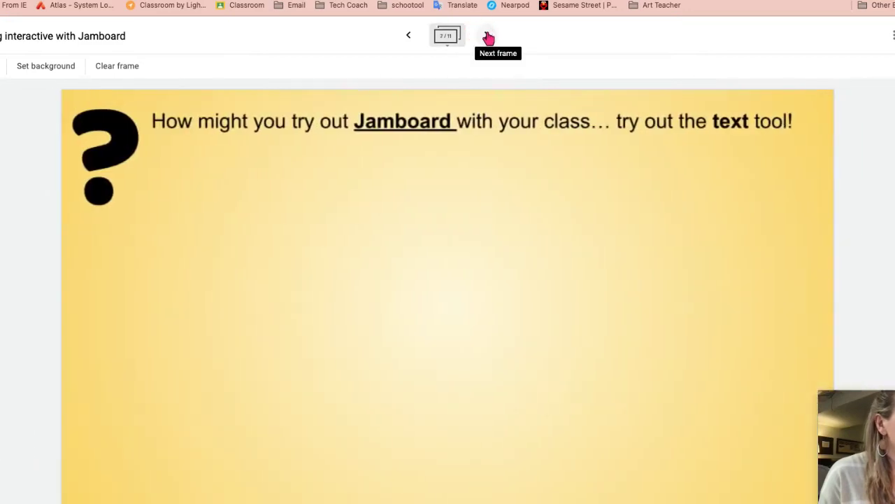
click(54, 70)
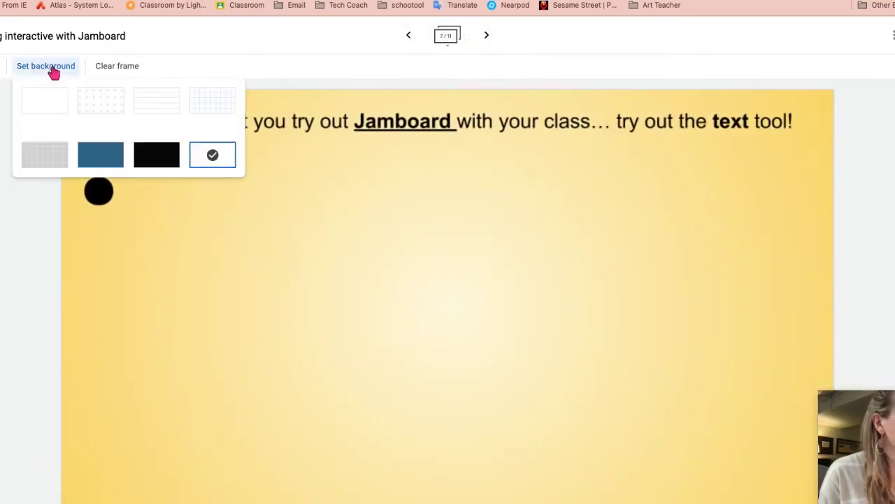
click(212, 161)
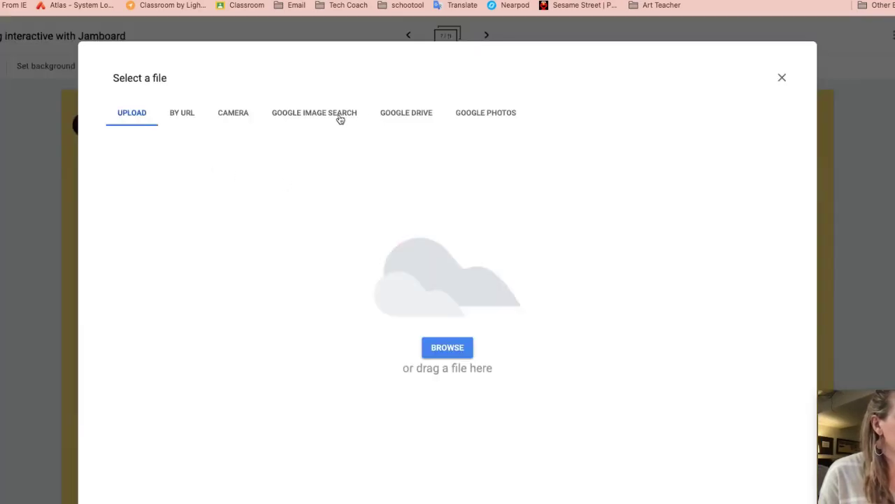
click(340, 118)
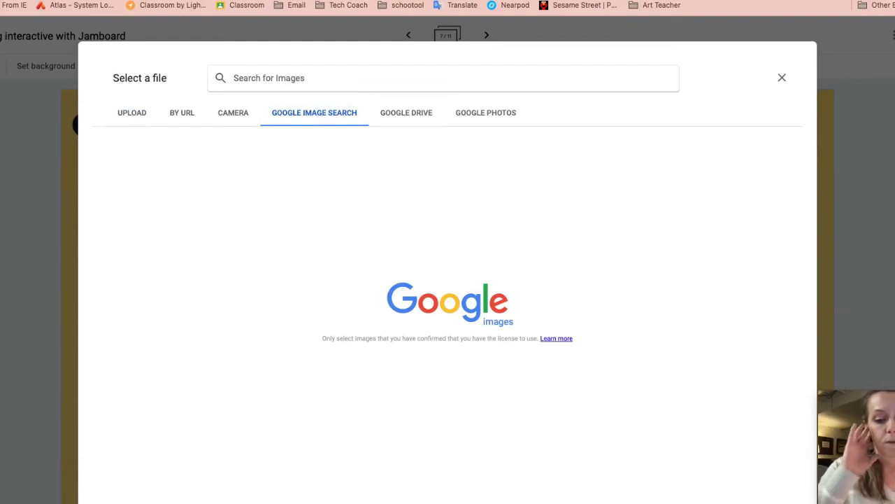
text(map)
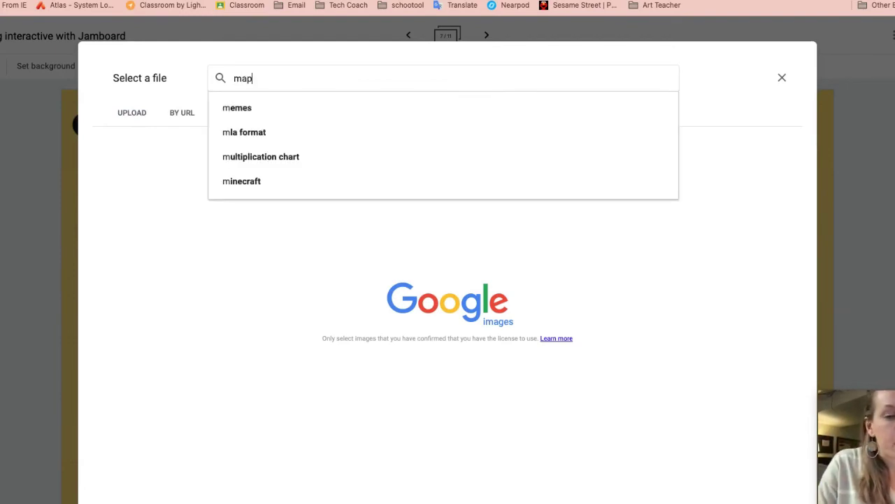
text( of us)
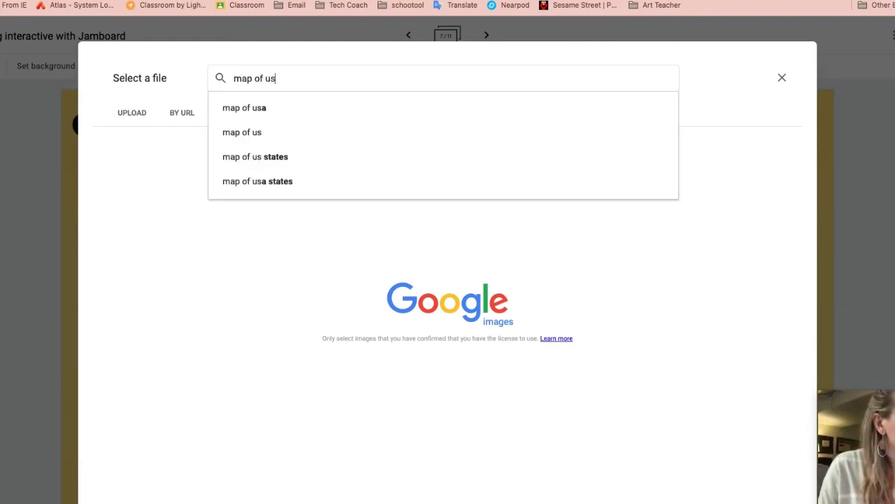
click(231, 111)
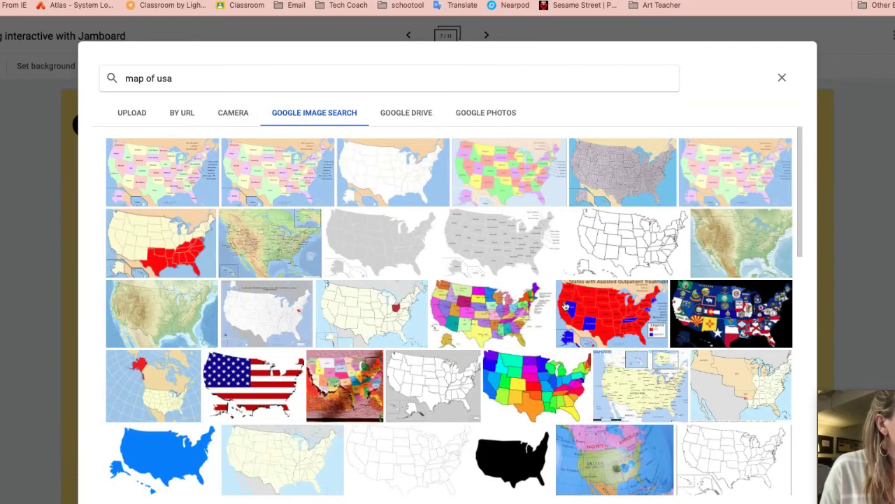
Set the pastel-coloured map of labelled US states as the frame background.
click(707, 334)
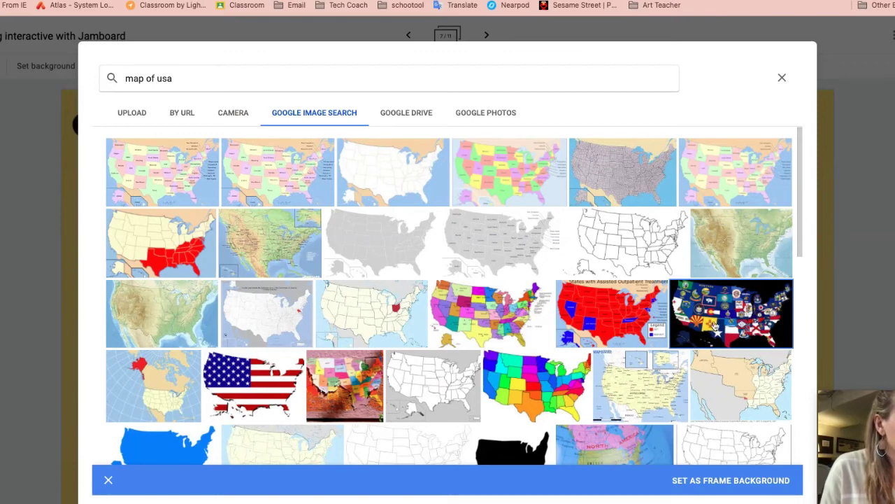
click(256, 154)
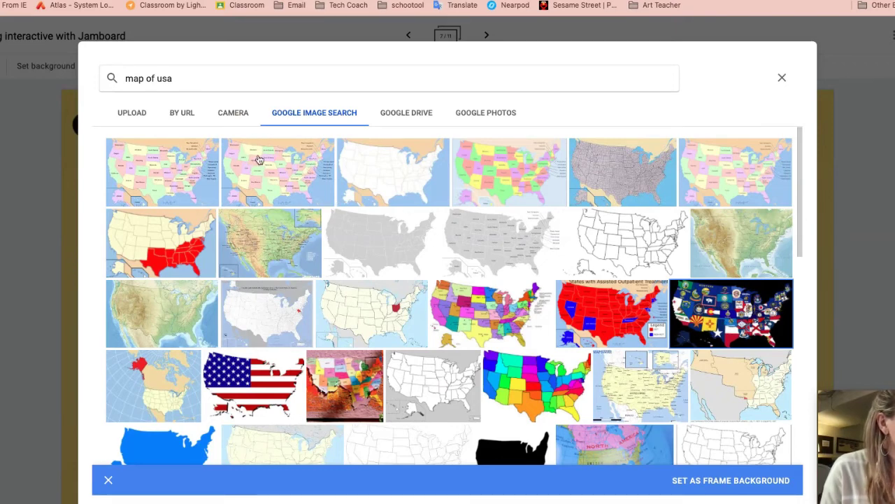
click(758, 483)
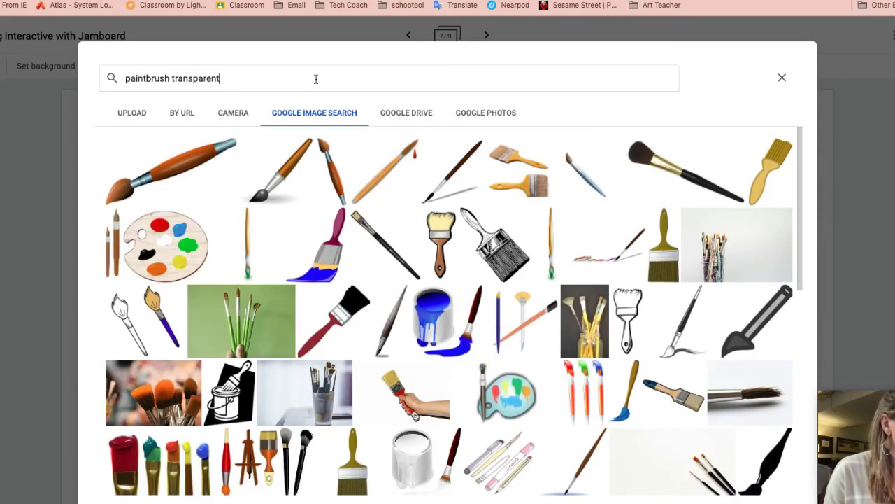
Search Google images for "nys bird" and insert the New York state seal image on the map frame.
click(312, 77)
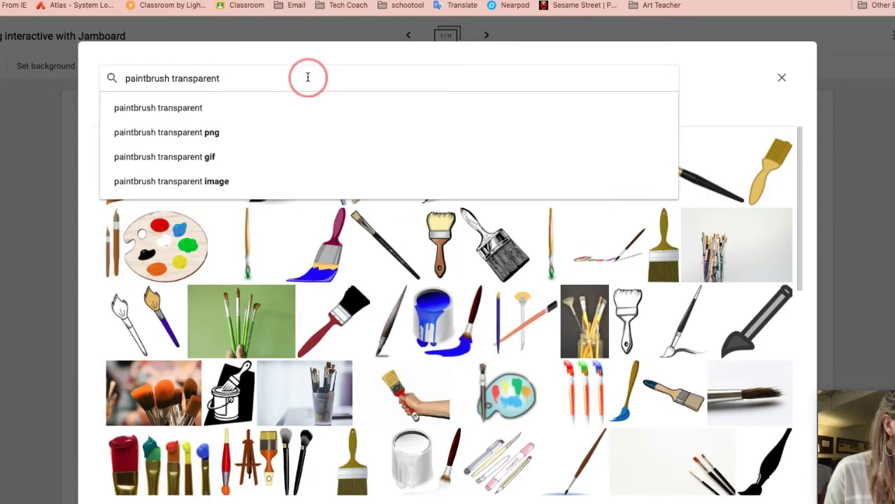
triple_click(126, 79)
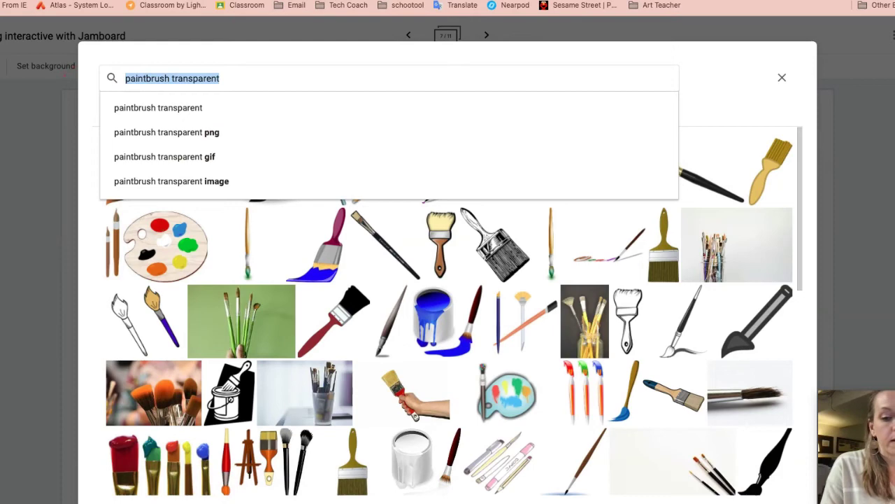
text(nys bird)
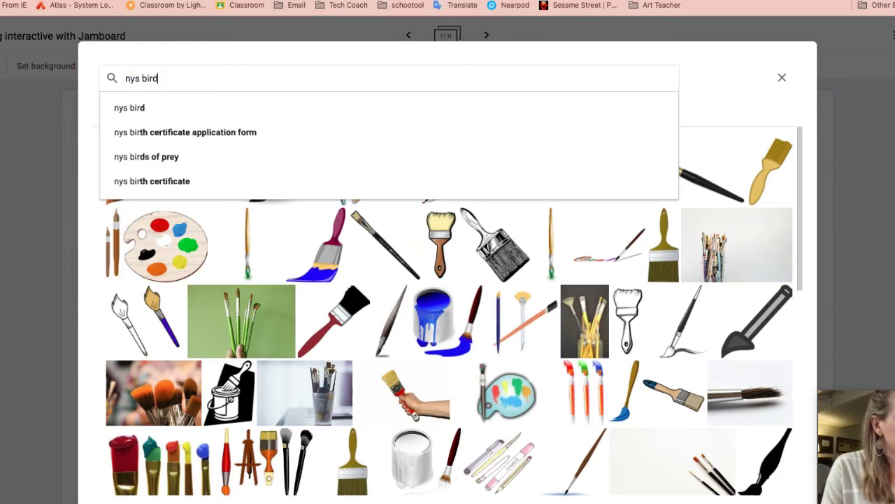
key(Return)
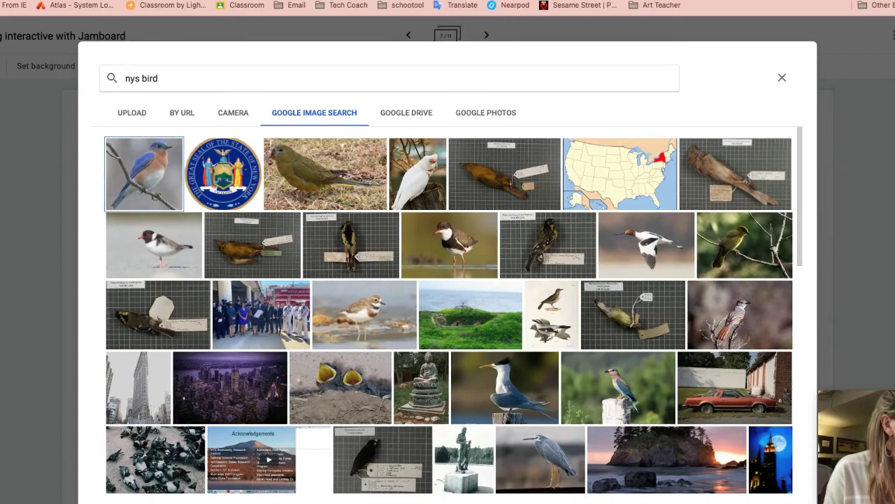
click(225, 179)
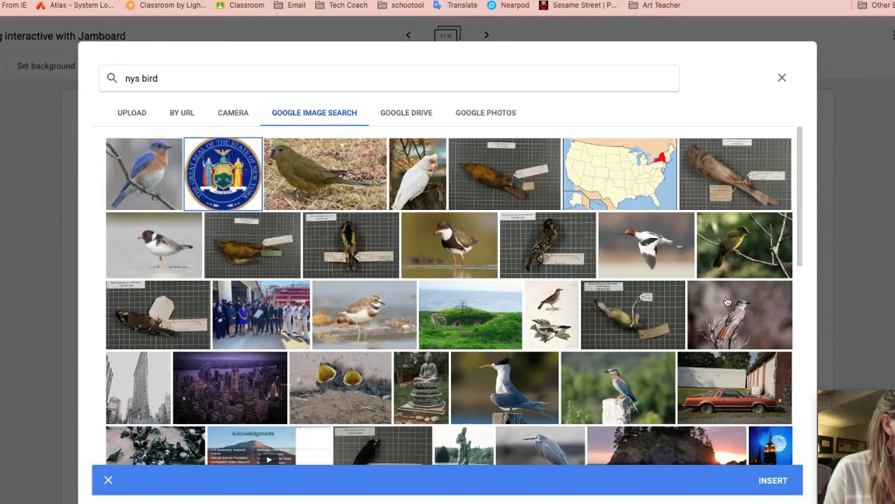
click(773, 481)
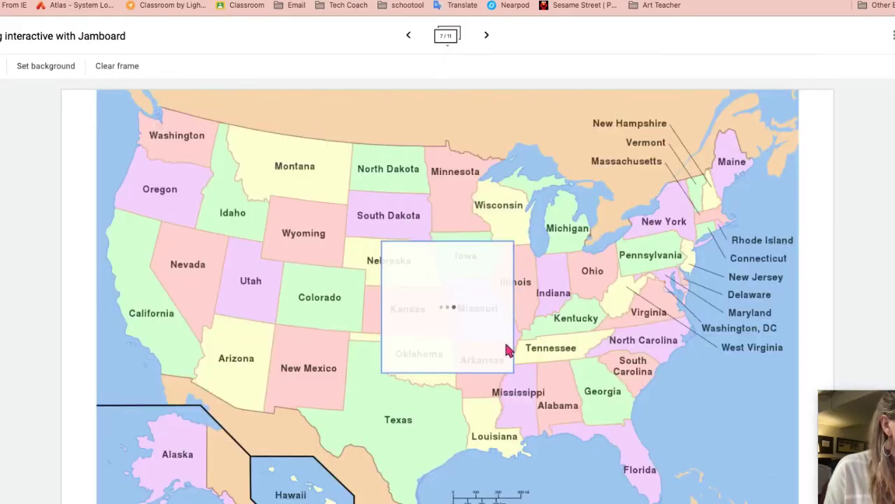
Position the New York state seal over New York on the map at a small size.
drag(455, 337, 730, 239)
drag(791, 273, 696, 218)
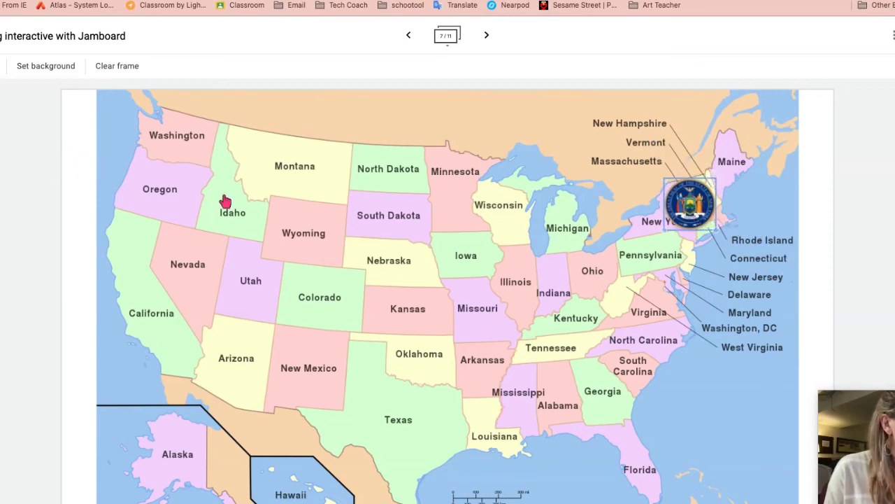
click(58, 71)
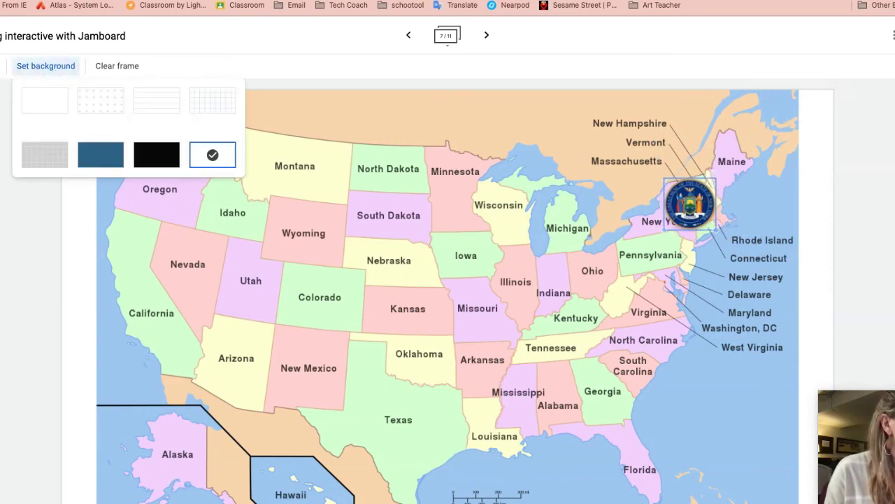
Return to the Mona Lisa frame and move the Mona Lisa image across the divider and back to its place.
click(410, 35)
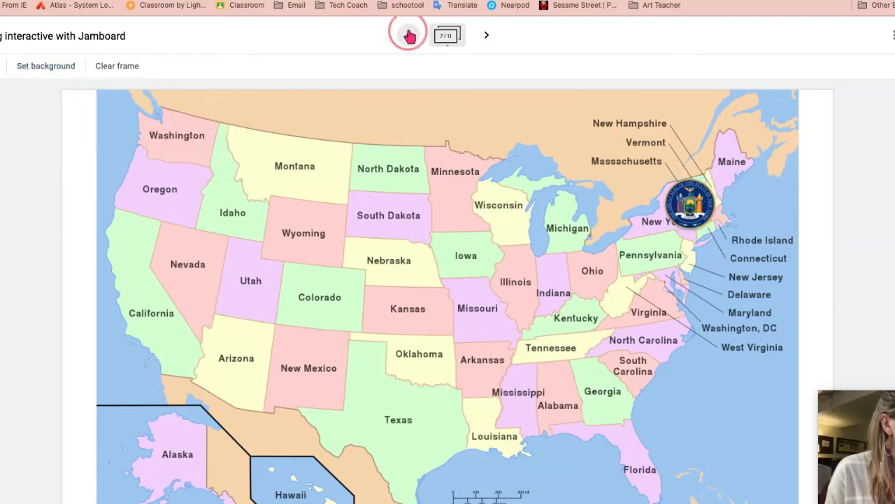
click(567, 310)
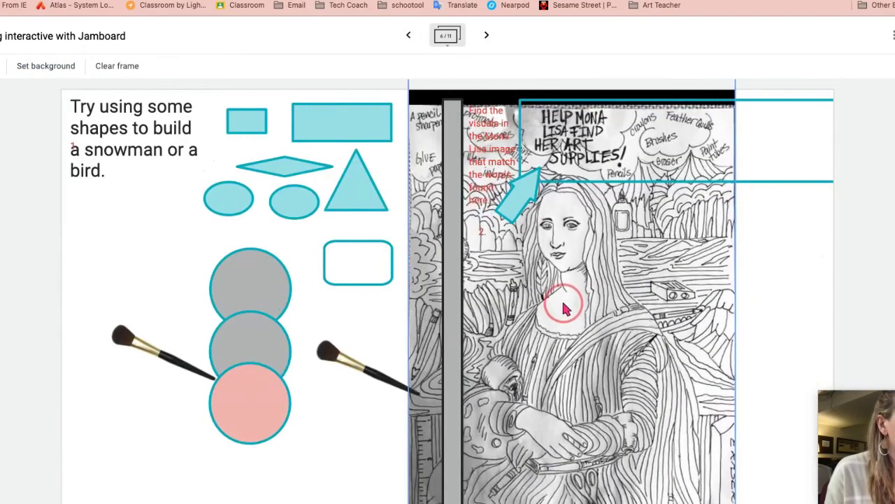
drag(567, 310, 682, 299)
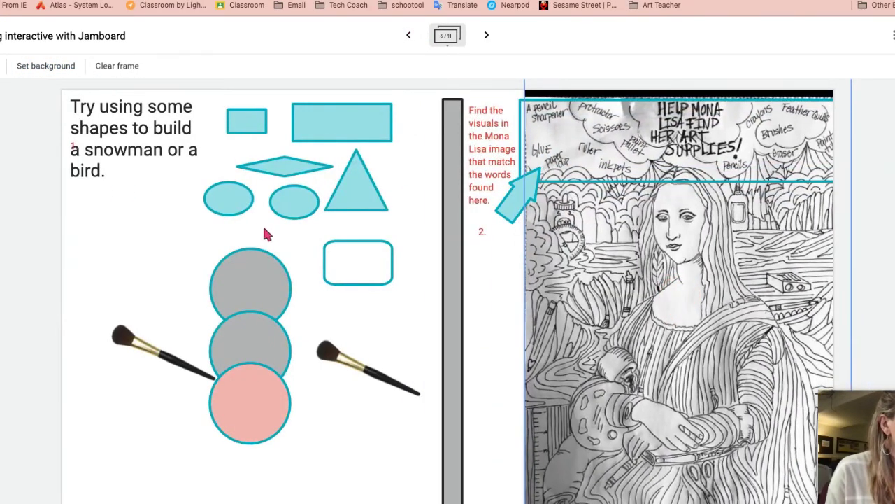
Move the transparent rounded rectangle onto the Mona Lisa image so that it frames the protractor.
click(361, 255)
click(534, 234)
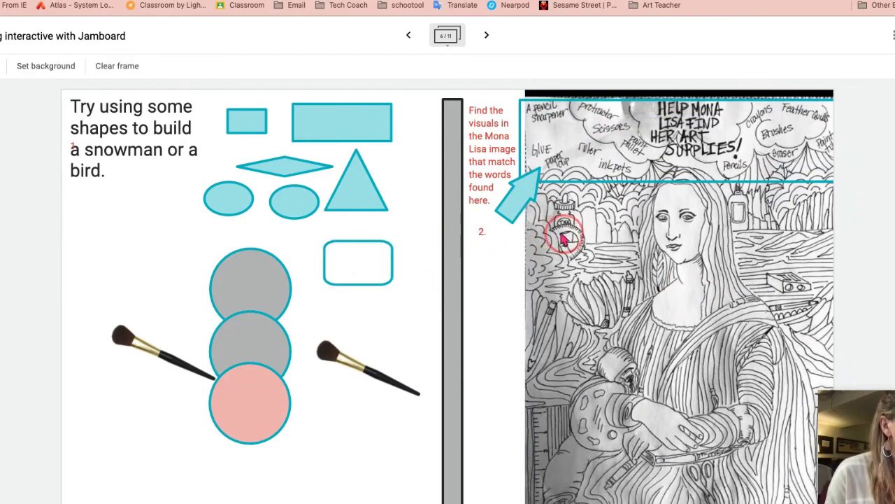
click(387, 248)
click(374, 244)
click(572, 232)
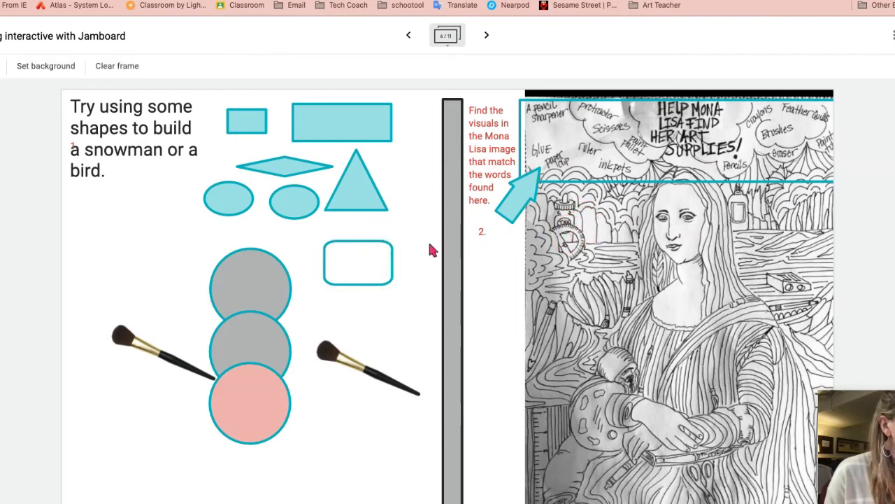
mouse_move(396, 271)
mouse_down()
mouse_move(490, 250)
mouse_move(595, 252)
mouse_up()
Select the pink circle and the diamond to check that they are separate objects, and clear the selection.
click(256, 381)
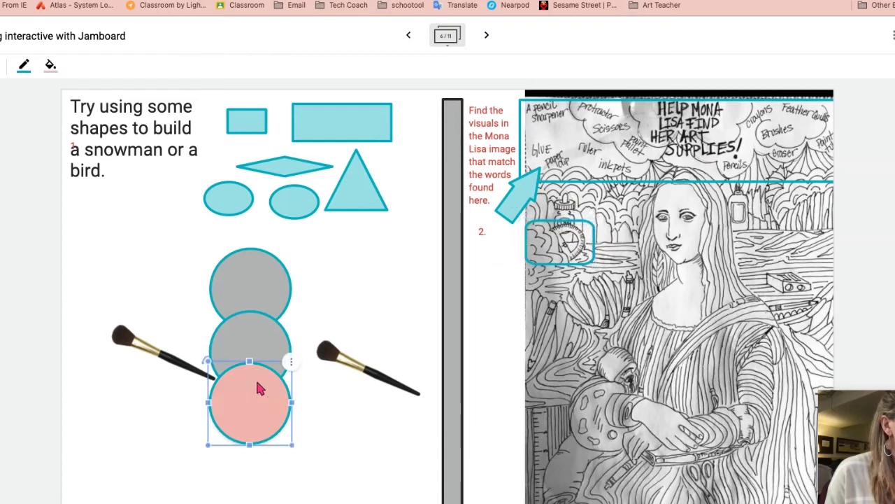
click(301, 165)
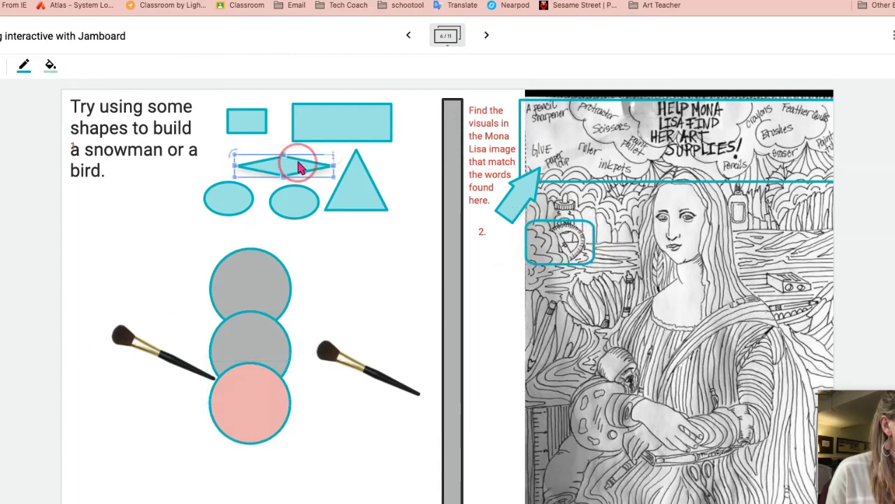
click(326, 154)
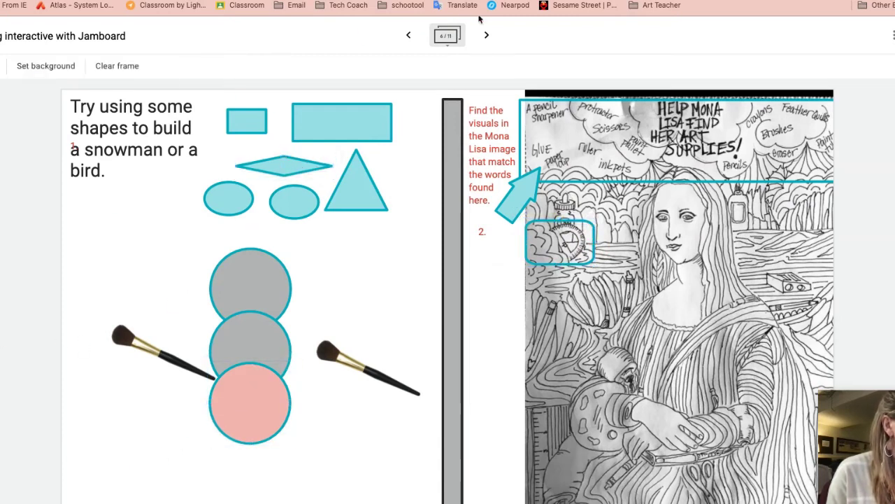
Go to the US map frame and try to move the background map.
click(492, 37)
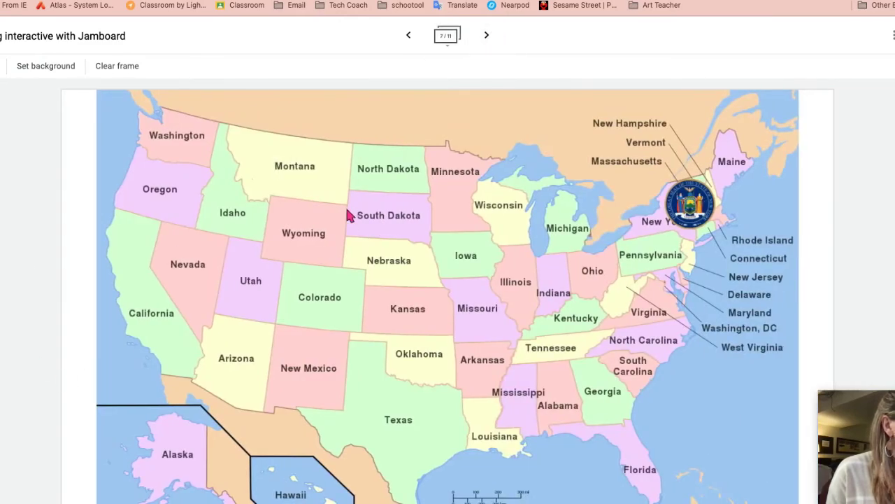
drag(348, 207, 270, 185)
mouse_move(215, 196)
mouse_down()
mouse_move(309, 214)
mouse_move(290, 233)
mouse_move(310, 192)
mouse_move(277, 196)
mouse_up()
drag(245, 260, 299, 198)
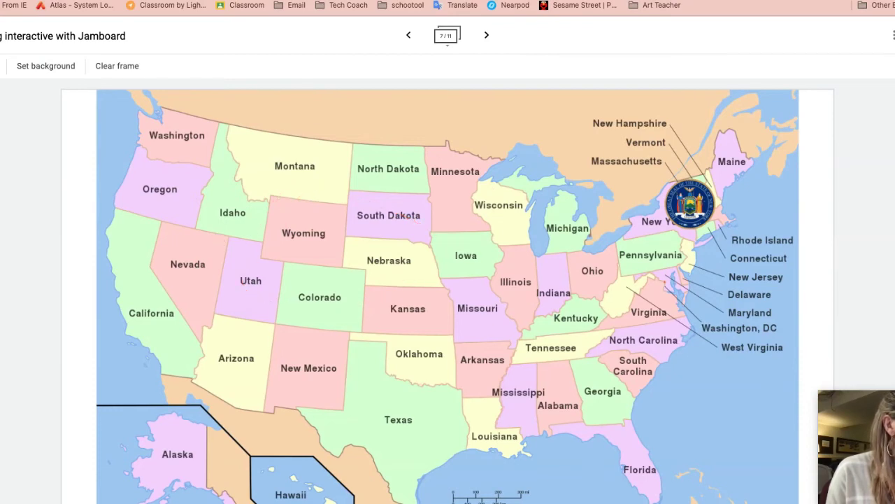
mouse_move(251, 208)
mouse_down()
mouse_move(338, 196)
mouse_move(269, 241)
mouse_move(358, 233)
mouse_up()
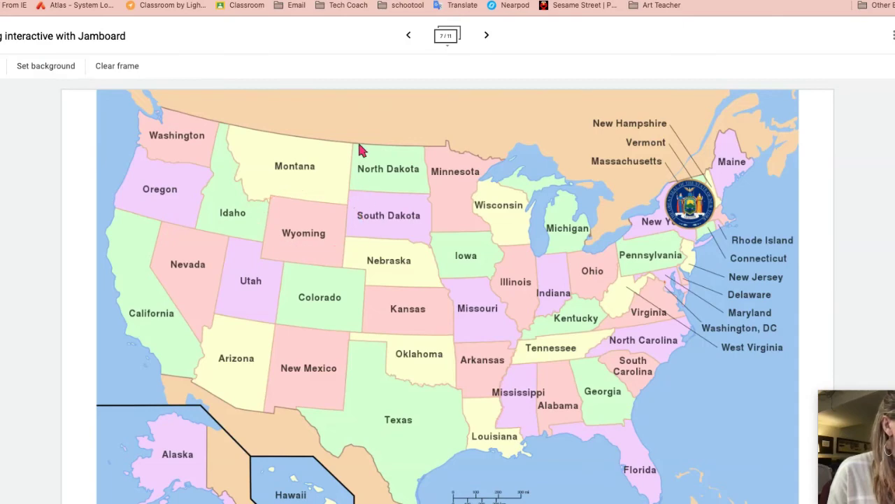
Go to frame 10 and move a grinning emoji into the Now column of the feelings chart.
click(488, 35)
click(489, 35)
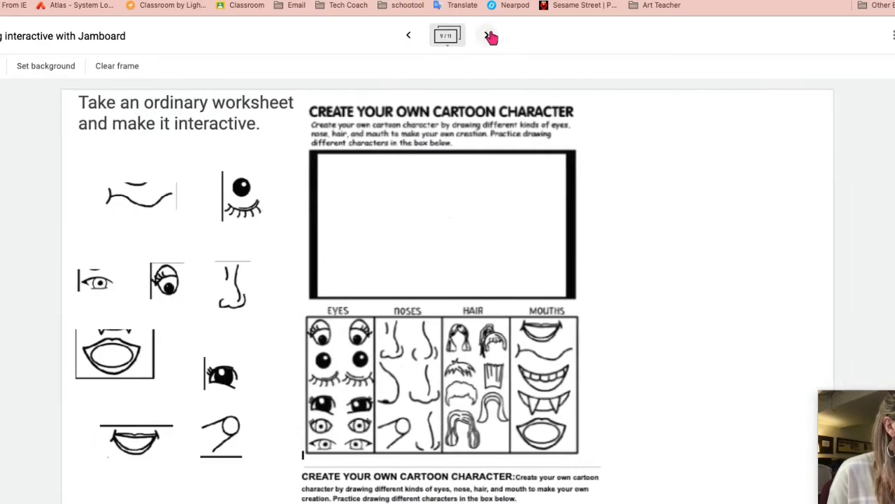
click(488, 36)
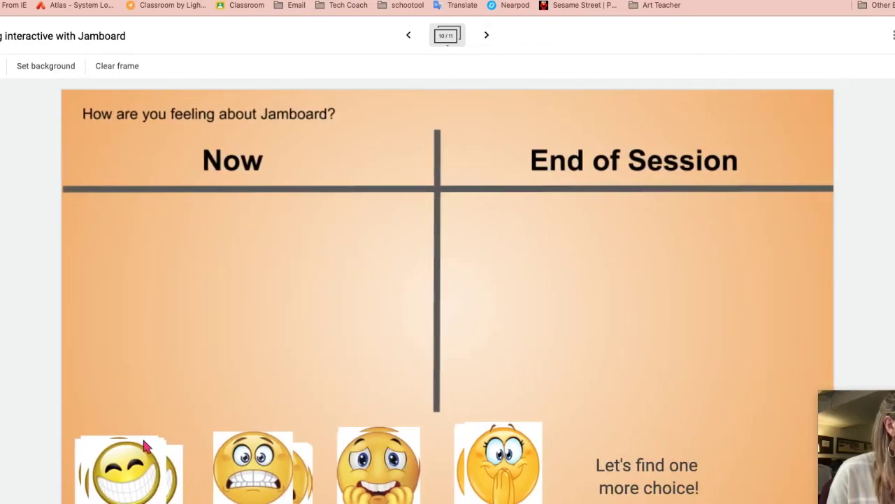
drag(140, 447, 144, 360)
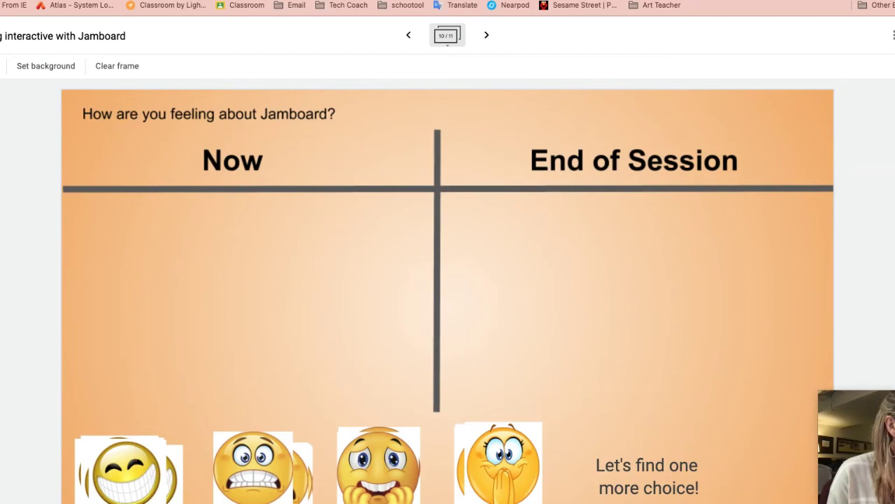
drag(124, 478, 140, 319)
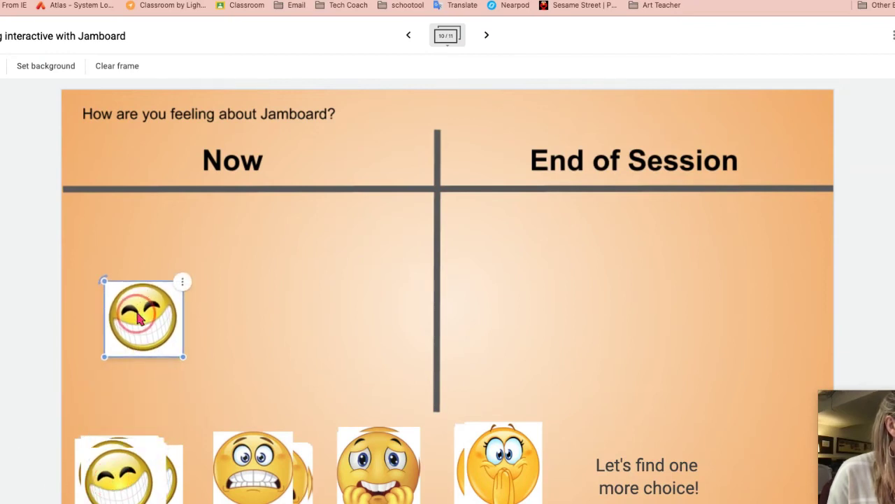
Move the grinning emoji from the Now column back onto its stack below the feelings chart.
drag(133, 455, 141, 372)
drag(161, 316, 144, 300)
drag(139, 406, 134, 435)
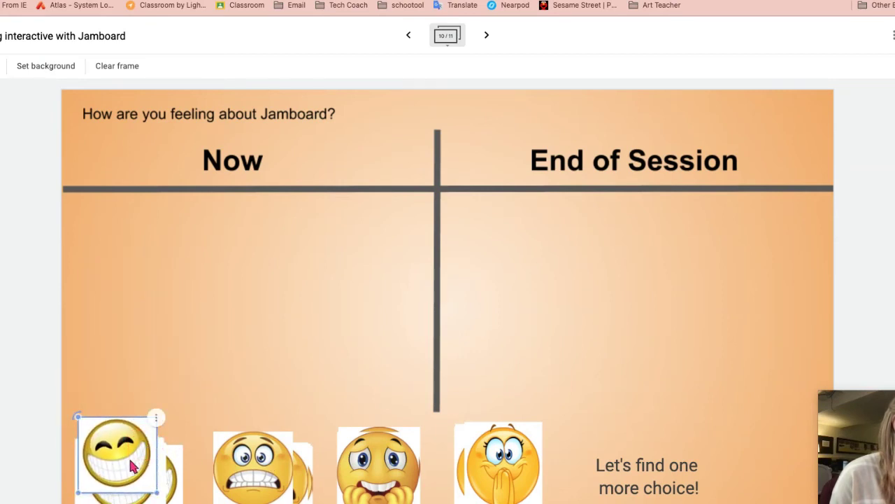
click(260, 476)
click(404, 460)
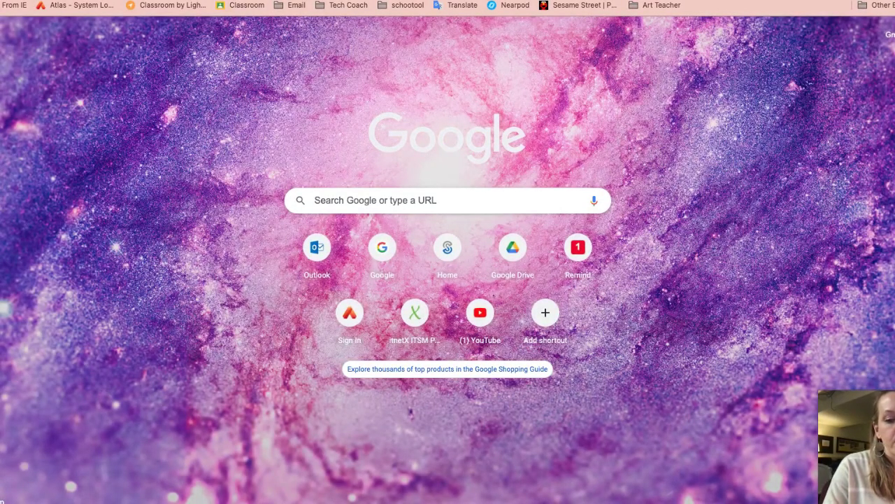
Open Ditch That Textbook's article on 10 engaging Google Drawings activities and highlight the graphic organizers section.
text(ditch)
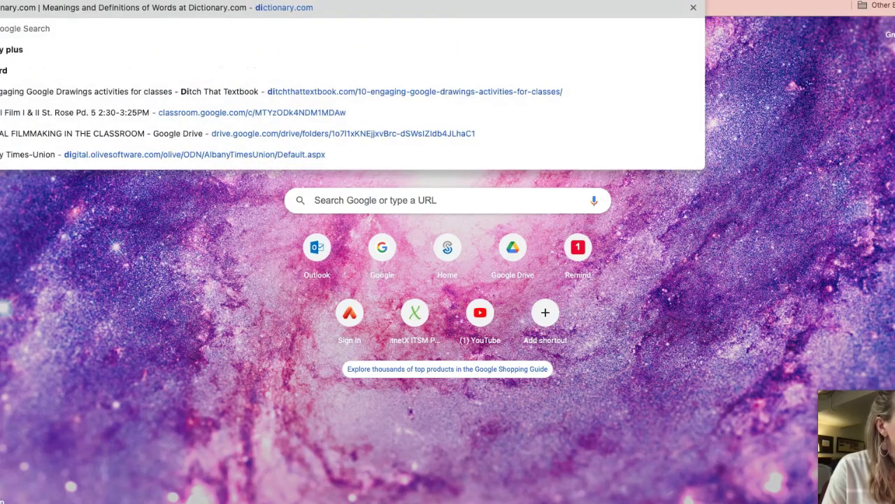
key(Return)
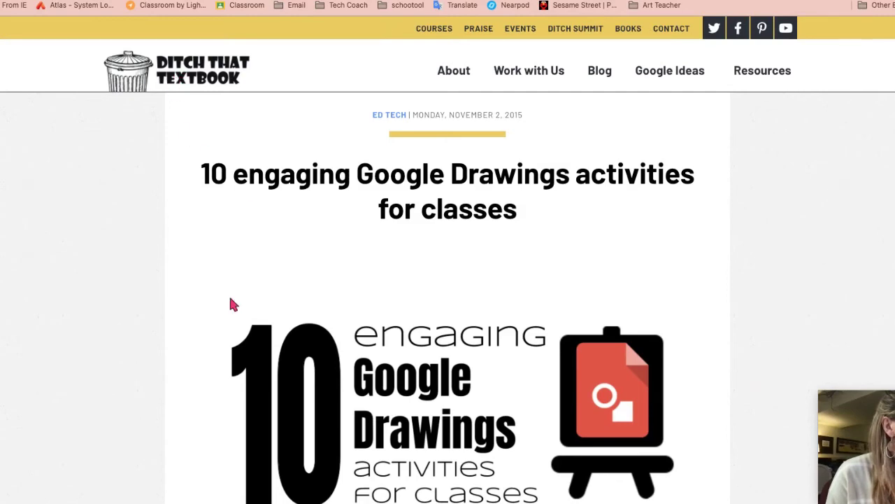
scroll(273, 422, down, 3)
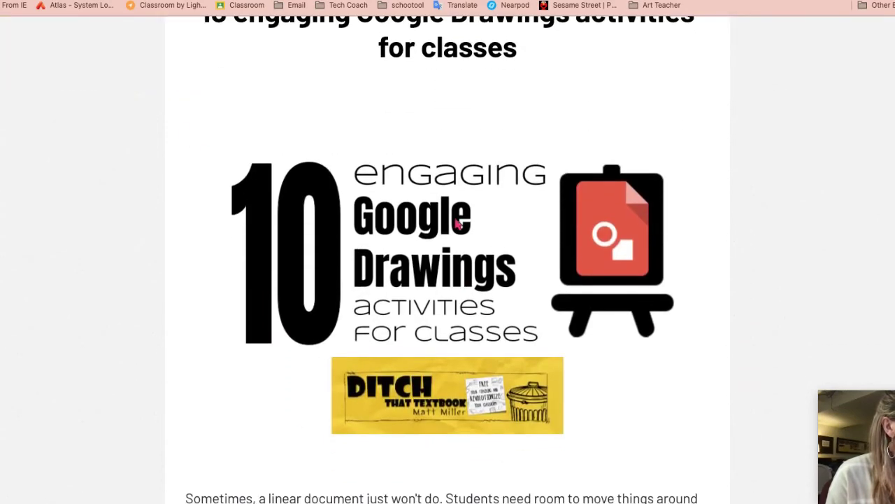
scroll(448, 269, down, 10)
scroll(448, 261, down, 1)
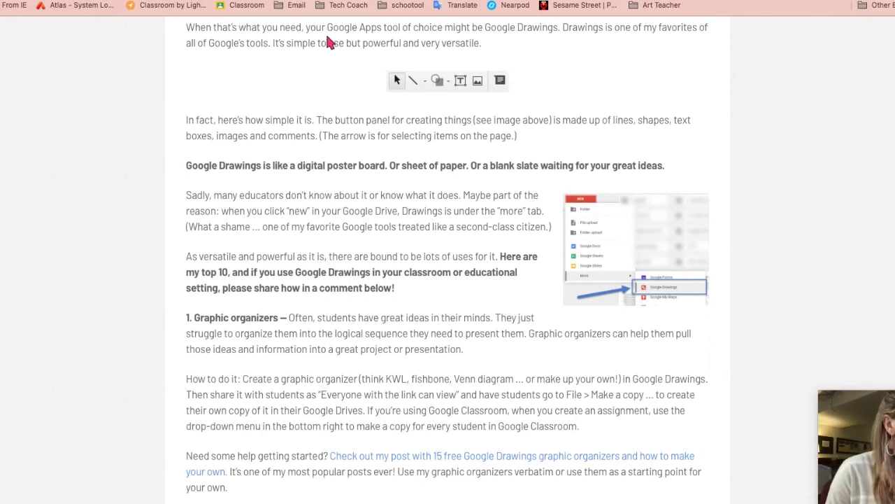
scroll(266, 391, down, 3)
drag(195, 242, 297, 419)
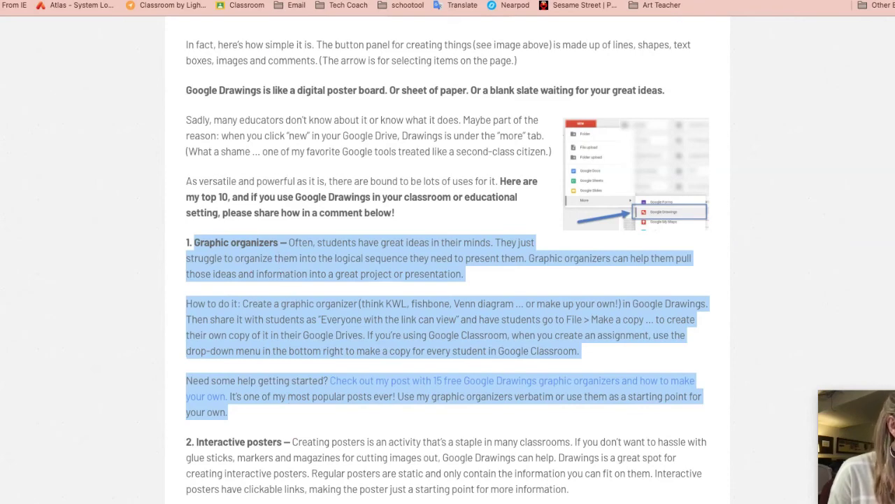
Search the web for the Control Alt Achieve blog's author in a new browser tab and open the blog's Resources page.
key(super+t)
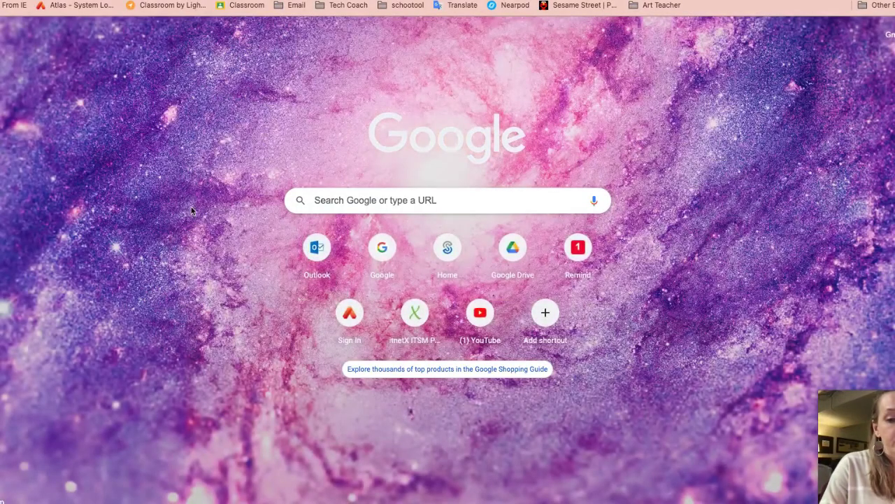
text(Erik curts)
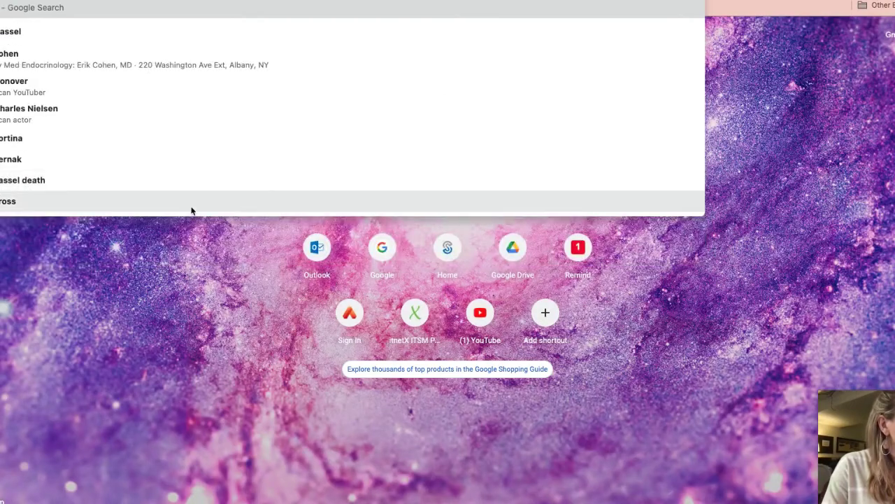
key(Return)
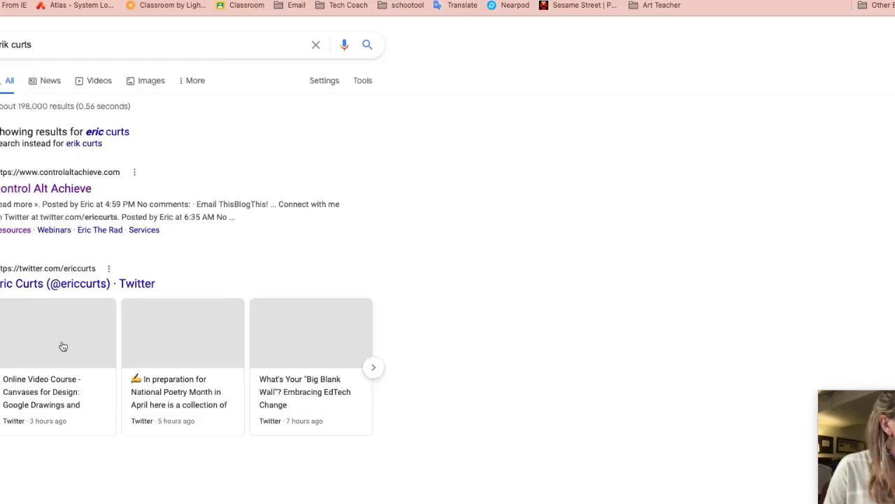
click(58, 189)
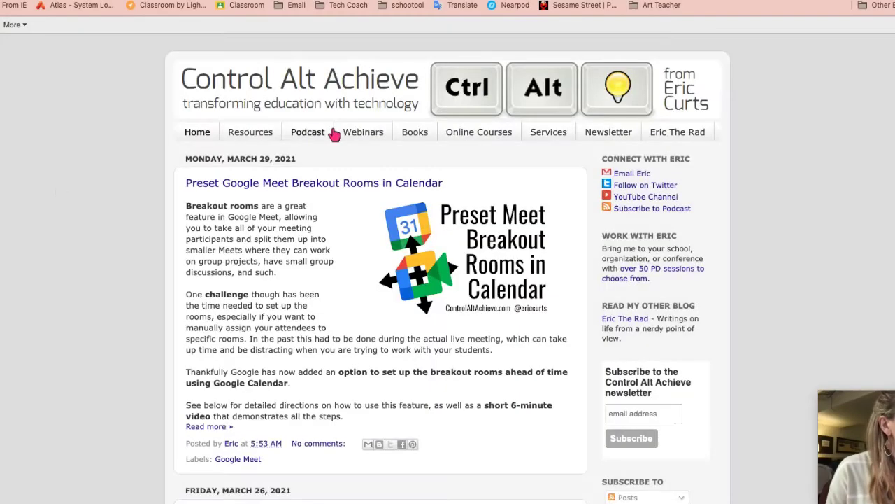
click(246, 133)
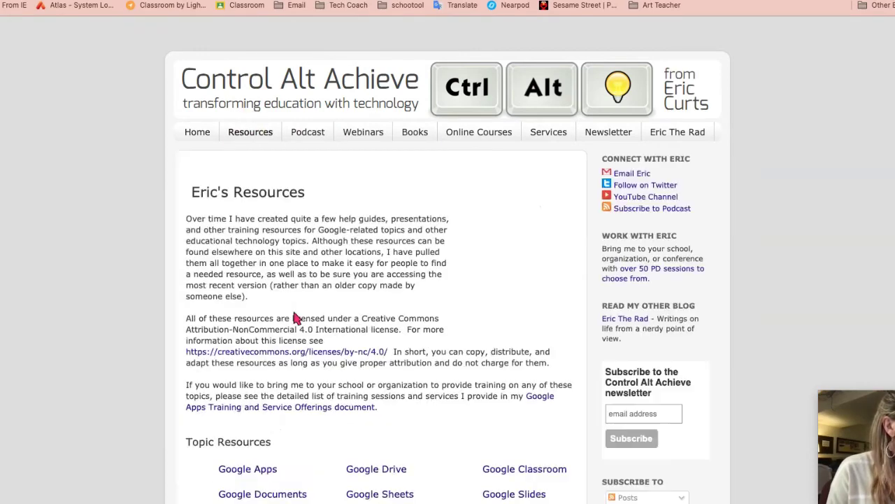
Open the Google Drawings topic resources and go to the Google Drive collection of 40+ graphic organizer templates.
scroll(295, 314, down, 3)
scroll(296, 318, down, 6)
scroll(248, 175, down, 2)
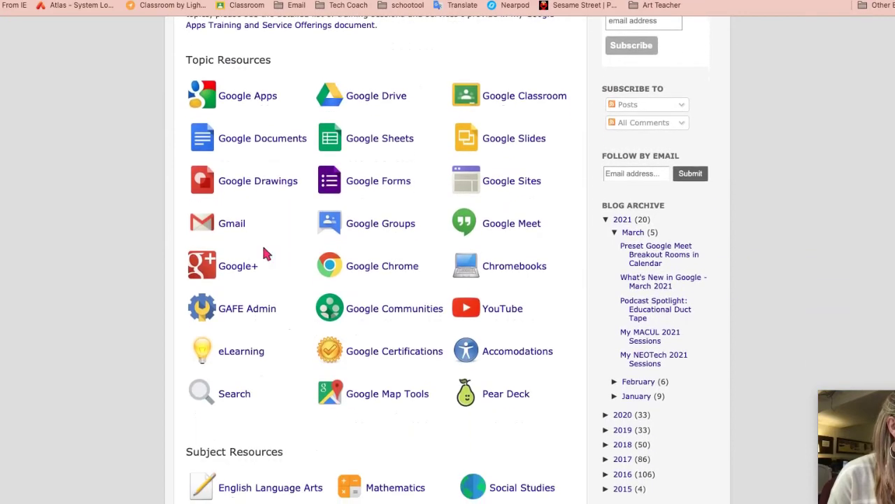
click(233, 180)
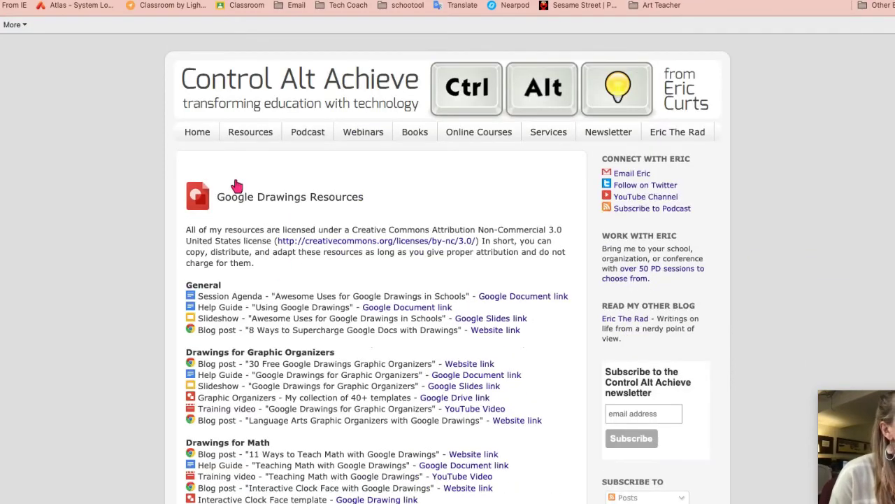
scroll(260, 448, down, 4)
scroll(447, 259, down, 1)
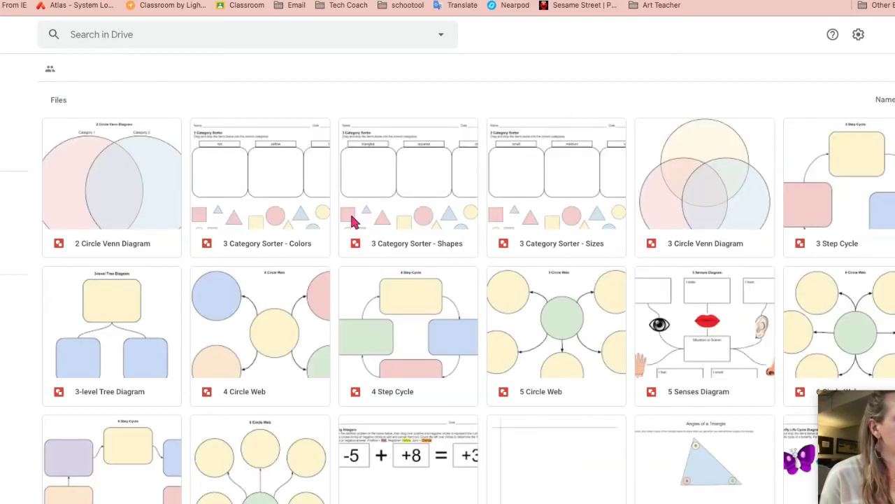
Make a copy of the 2 Circle Venn Diagram template and take a screenshot of the diagram area.
click(659, 186)
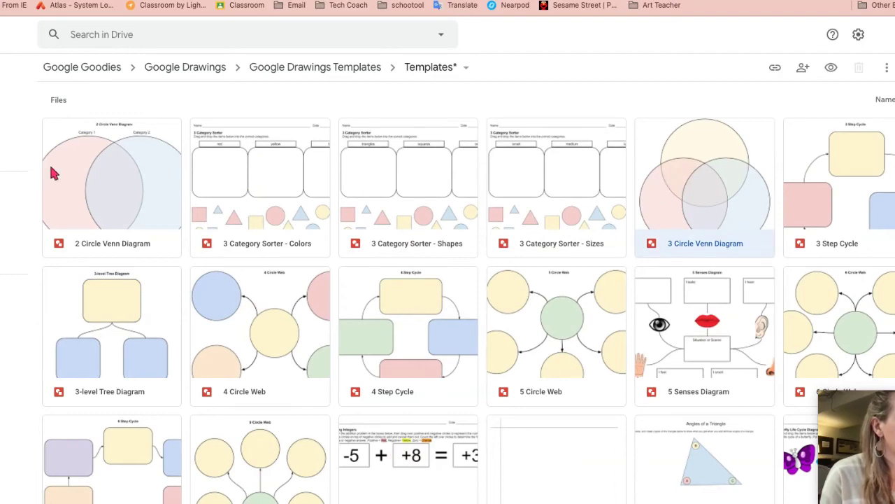
double_click(123, 171)
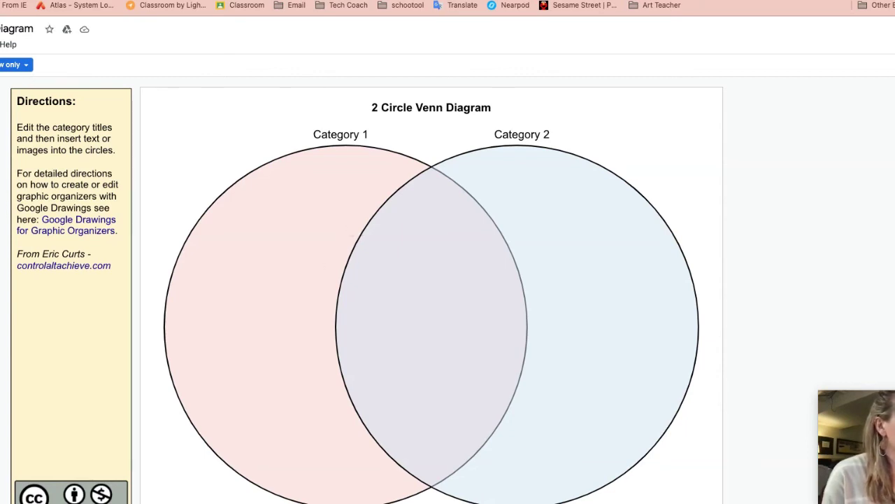
click(0, 44)
click(2, 126)
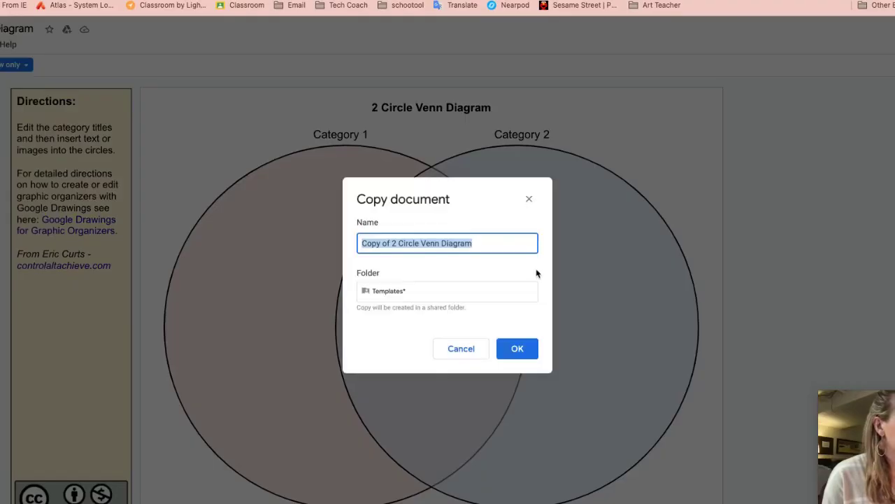
click(517, 347)
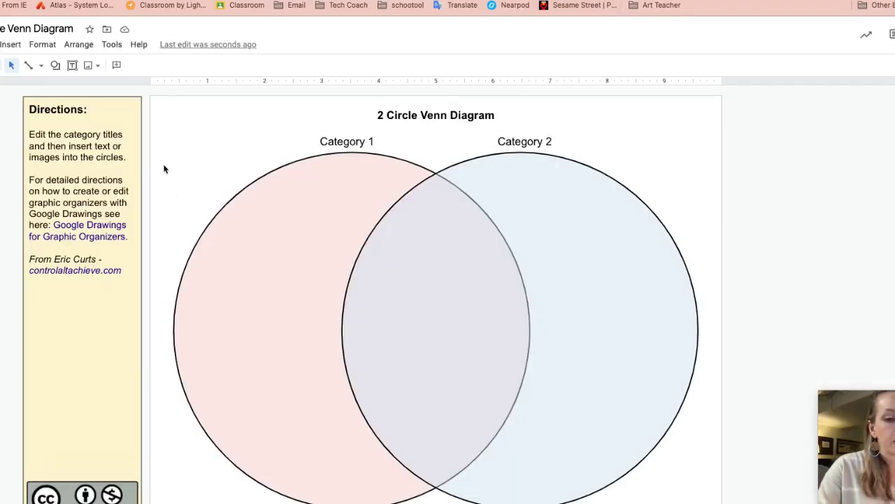
drag(156, 104, 727, 503)
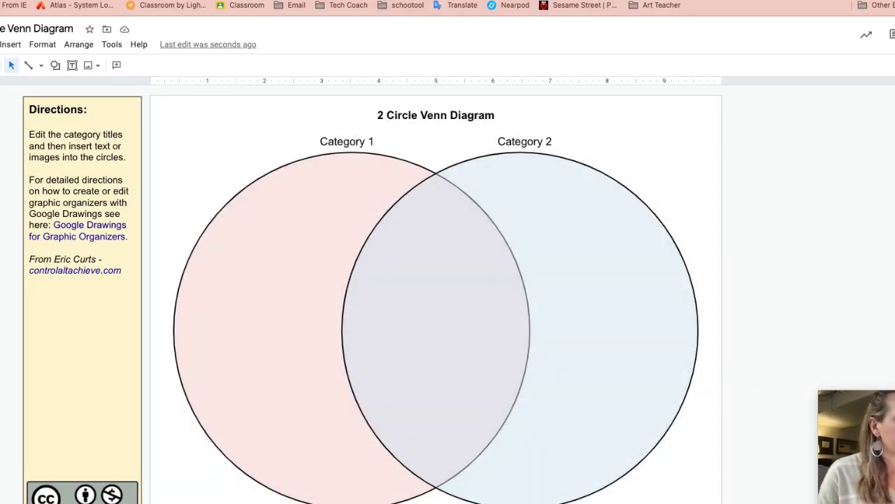
Switch to Jamboard and set the Venn diagram screenshot from the Desktop folder as the background image of frame 11.
key(ctrl+Tab)
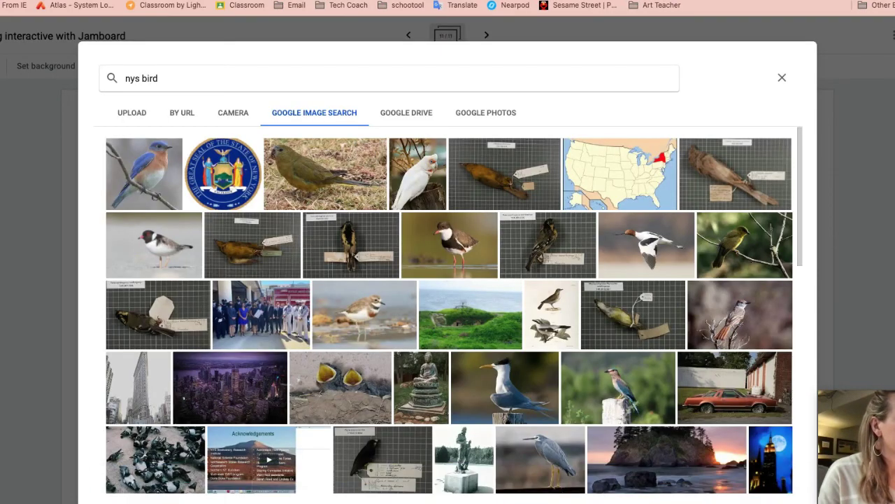
click(138, 116)
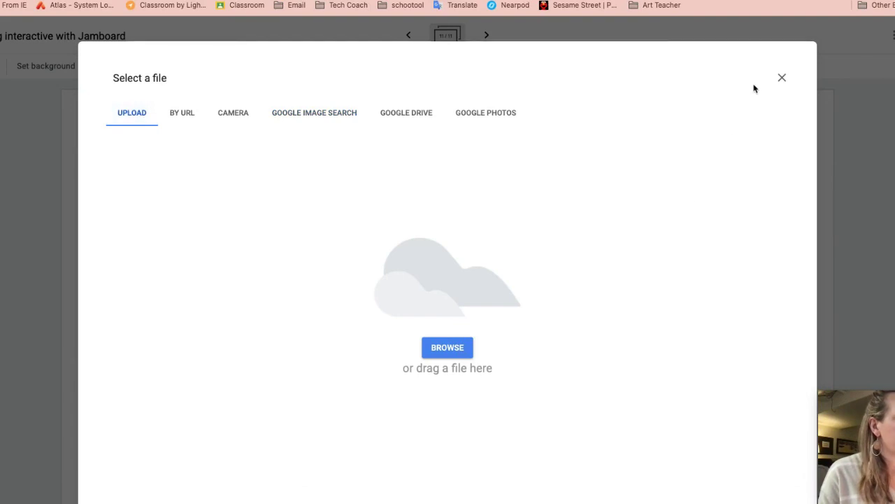
click(781, 77)
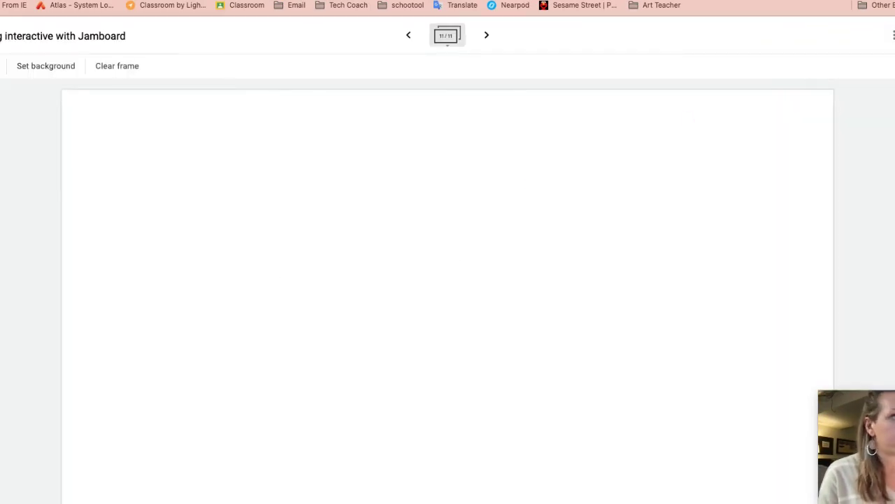
click(27, 68)
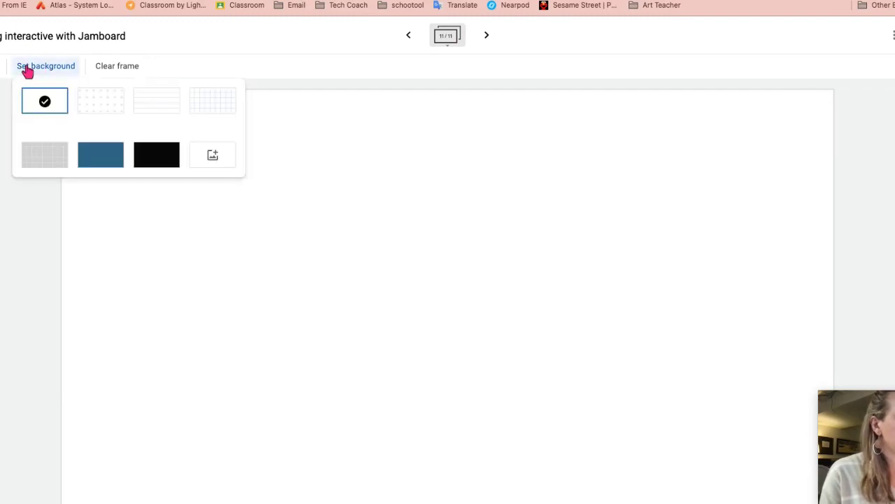
click(229, 158)
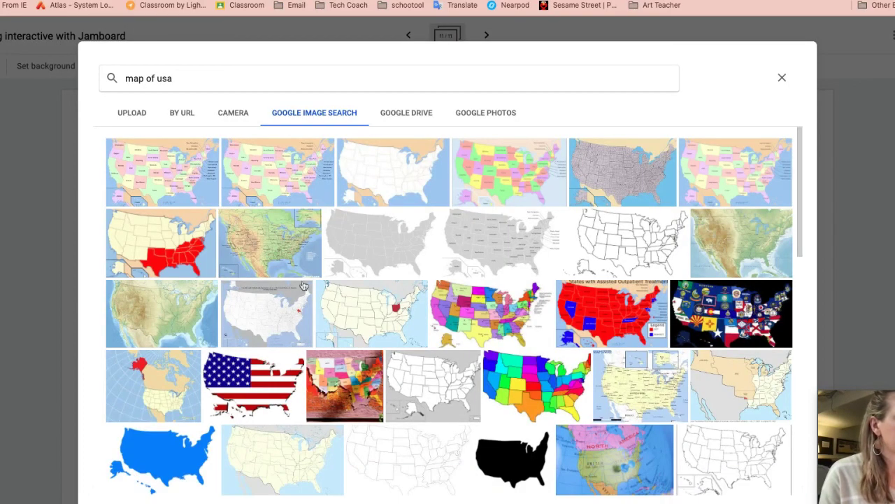
click(136, 113)
click(464, 353)
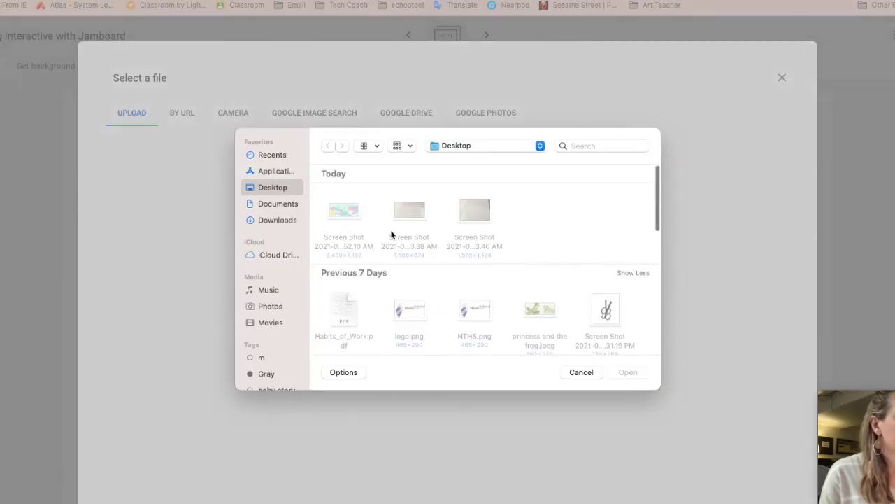
click(274, 220)
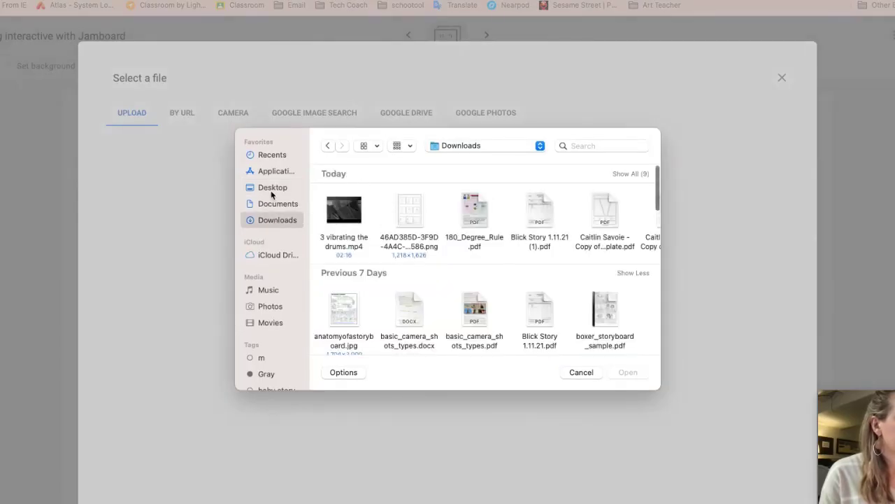
click(273, 190)
click(338, 219)
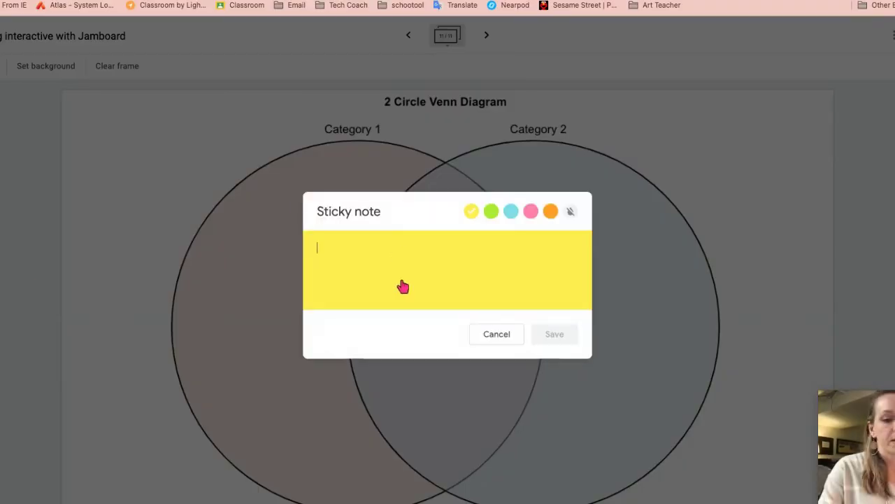
Write "Directions:" on a yellow sticky note for the Venn diagram frame and close the note editor.
text(Direction)
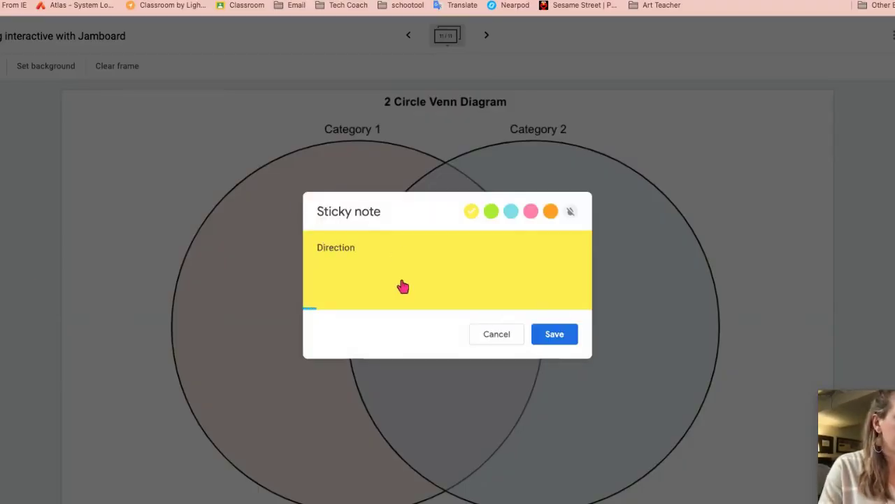
text(s:)
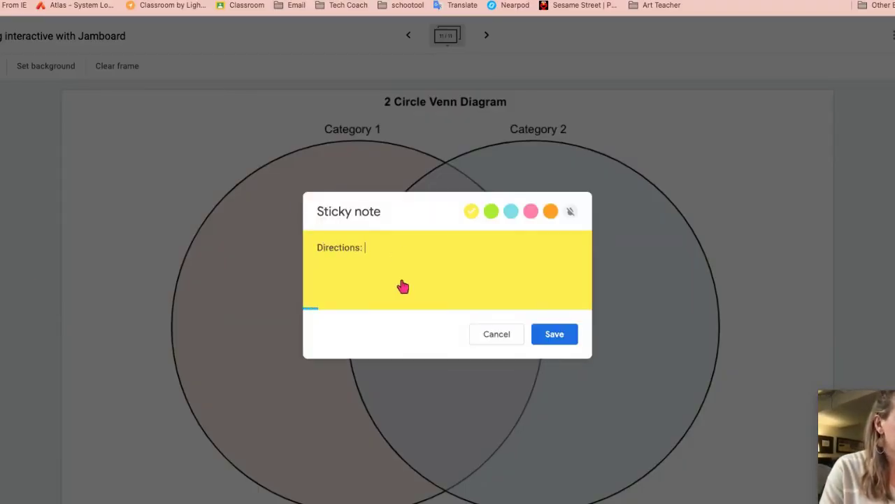
click(560, 340)
click(508, 337)
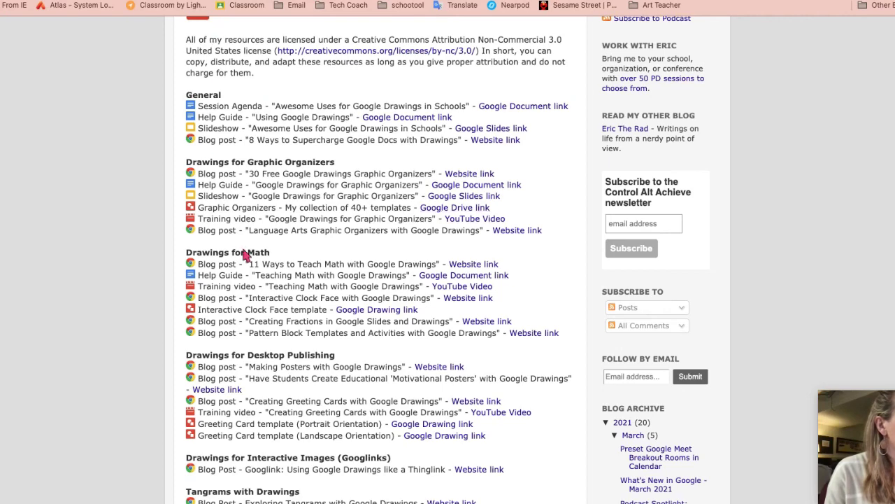
Go back to the Control Alt Achieve Resources page and review its list of topic resources.
scroll(247, 255, up, 2)
scroll(378, 280, up, 3)
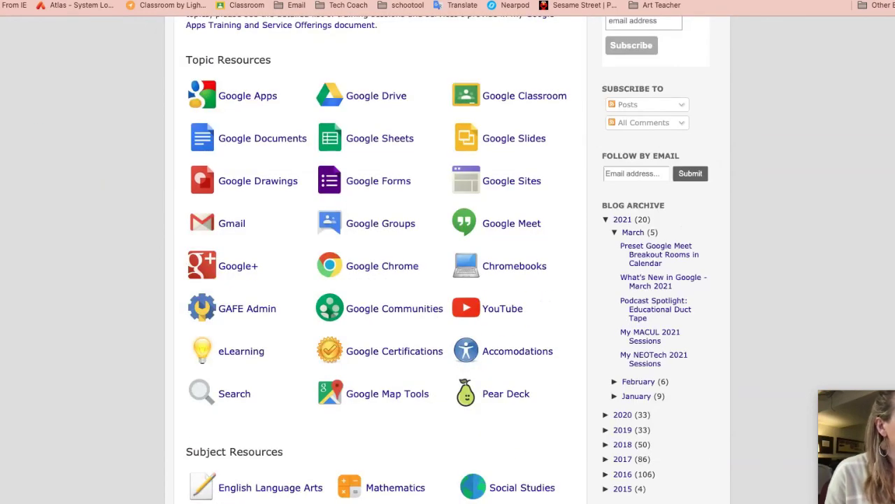
scroll(448, 258, down, 1)
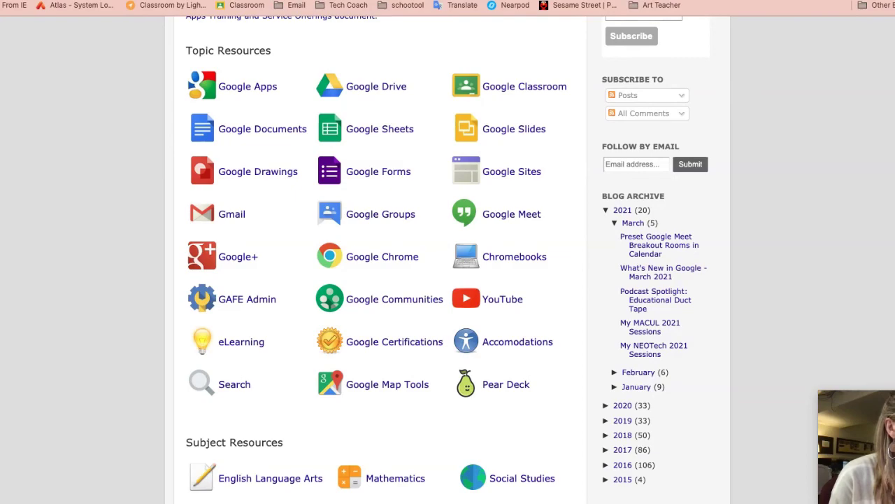
Return to the Ditch That Textbook article, clear the text highlight and go back to the article's title.
key(ctrl+t)
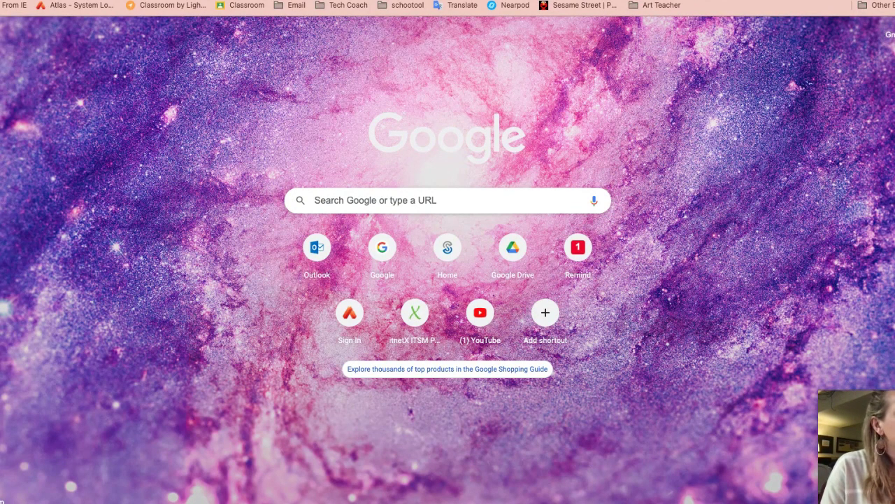
key(ctrl+w)
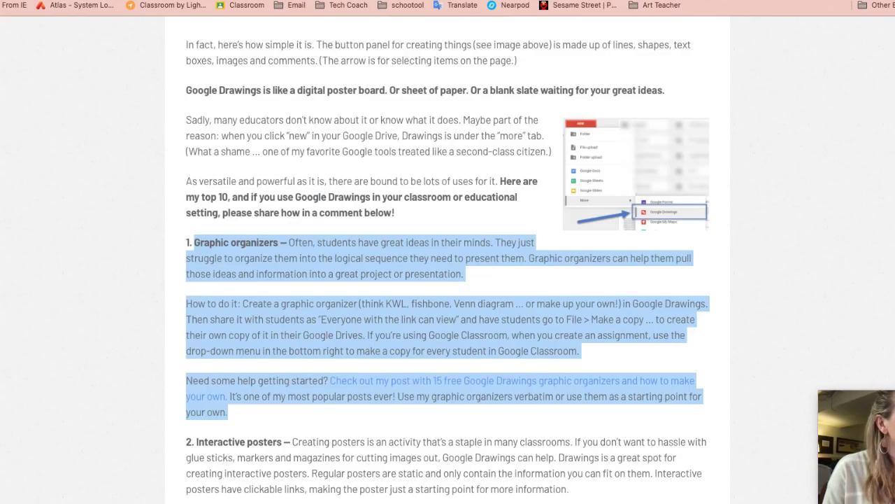
click(339, 105)
scroll(339, 105, up, 10)
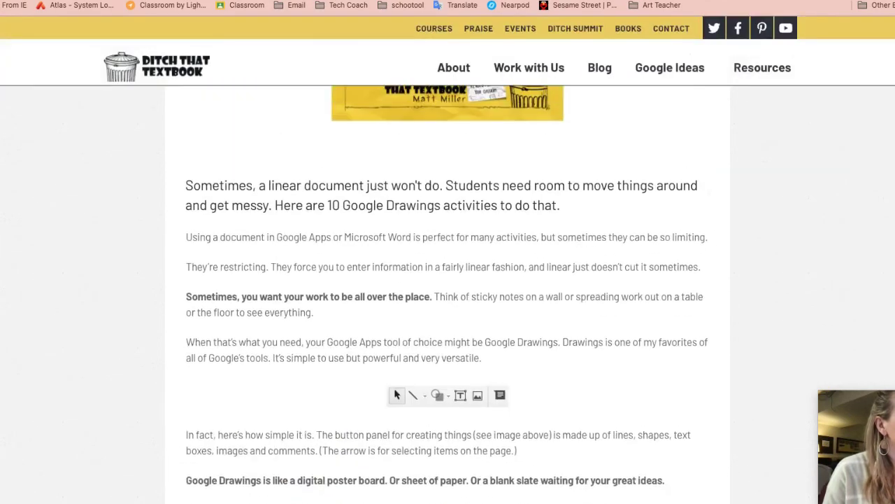
scroll(448, 279, up, 5)
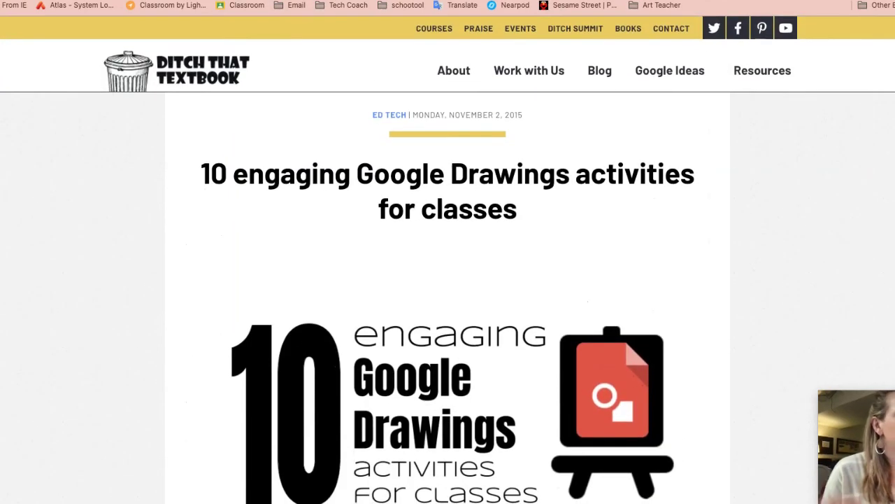